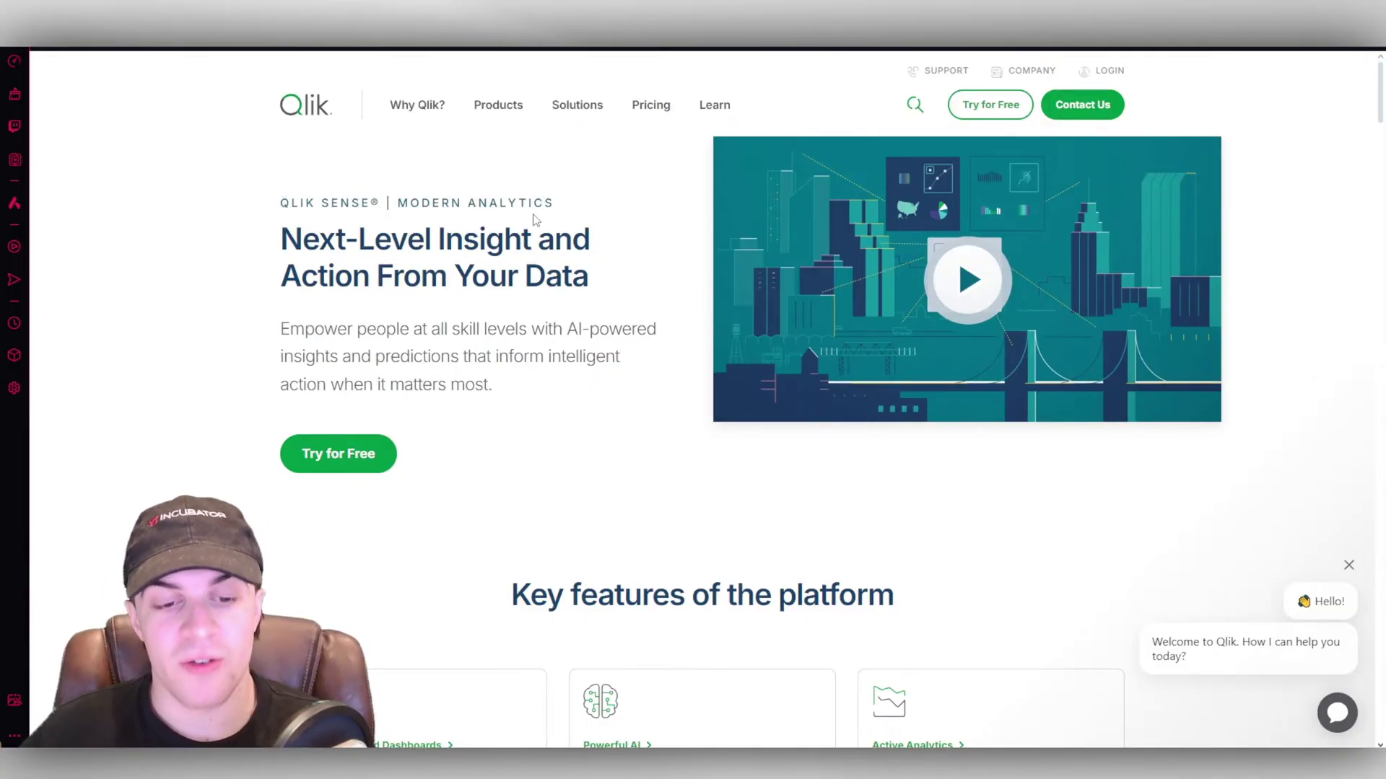
Open the Qlik Sense free-trial signup page and scroll through the form.
left_click(372, 456)
scroll(519, 309, "down", 1)
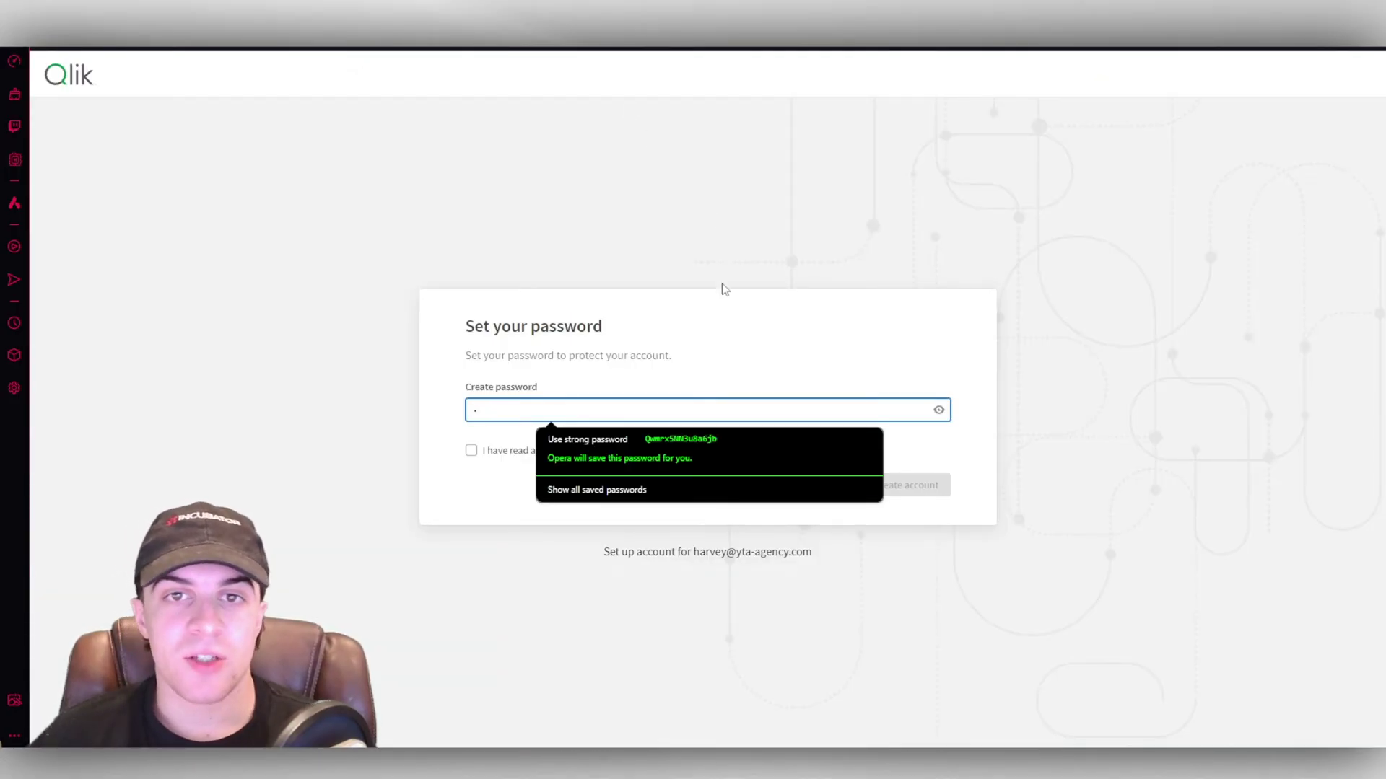
Finish setup in the United Kingdom region and answer the survey: consume analytics, Business/Project Manager, familiar with Qlik Cloud.
left_click(720, 318)
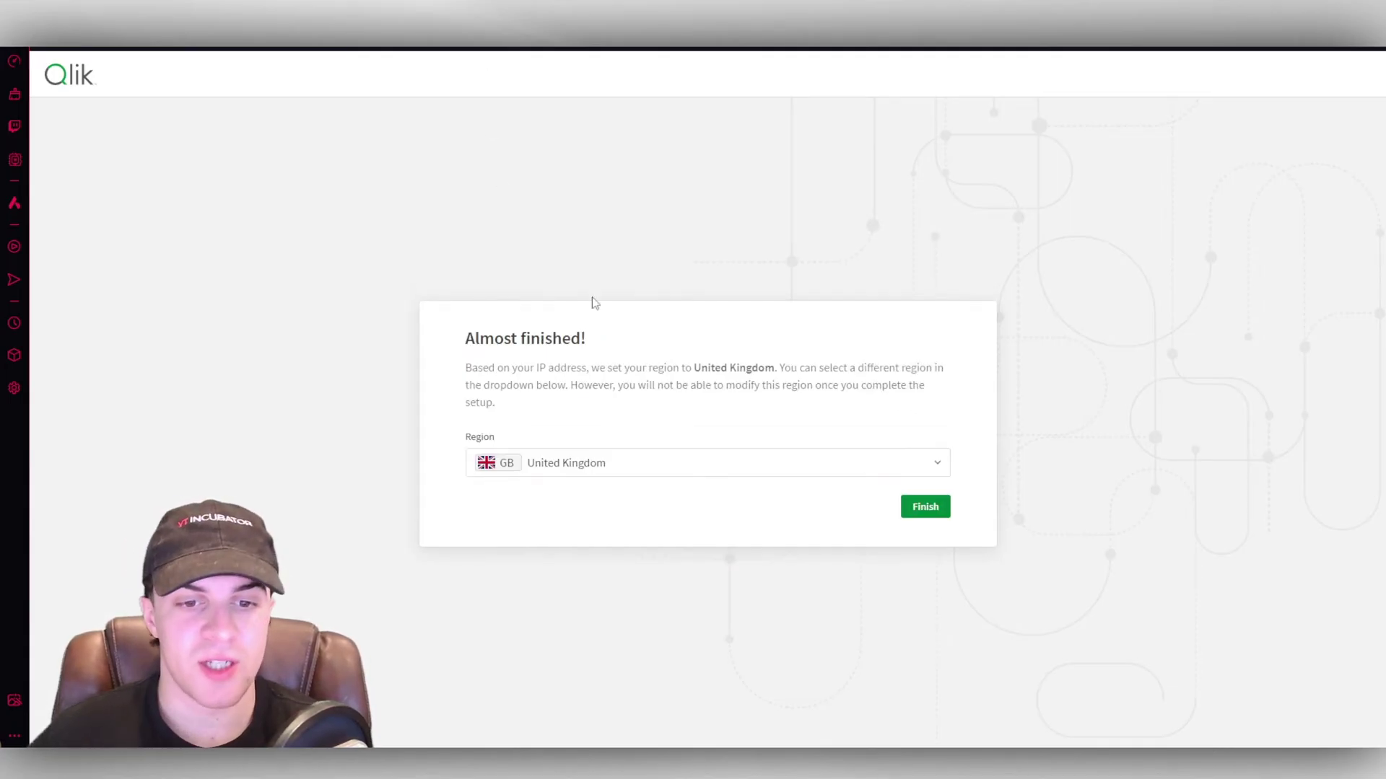
left_click(902, 507)
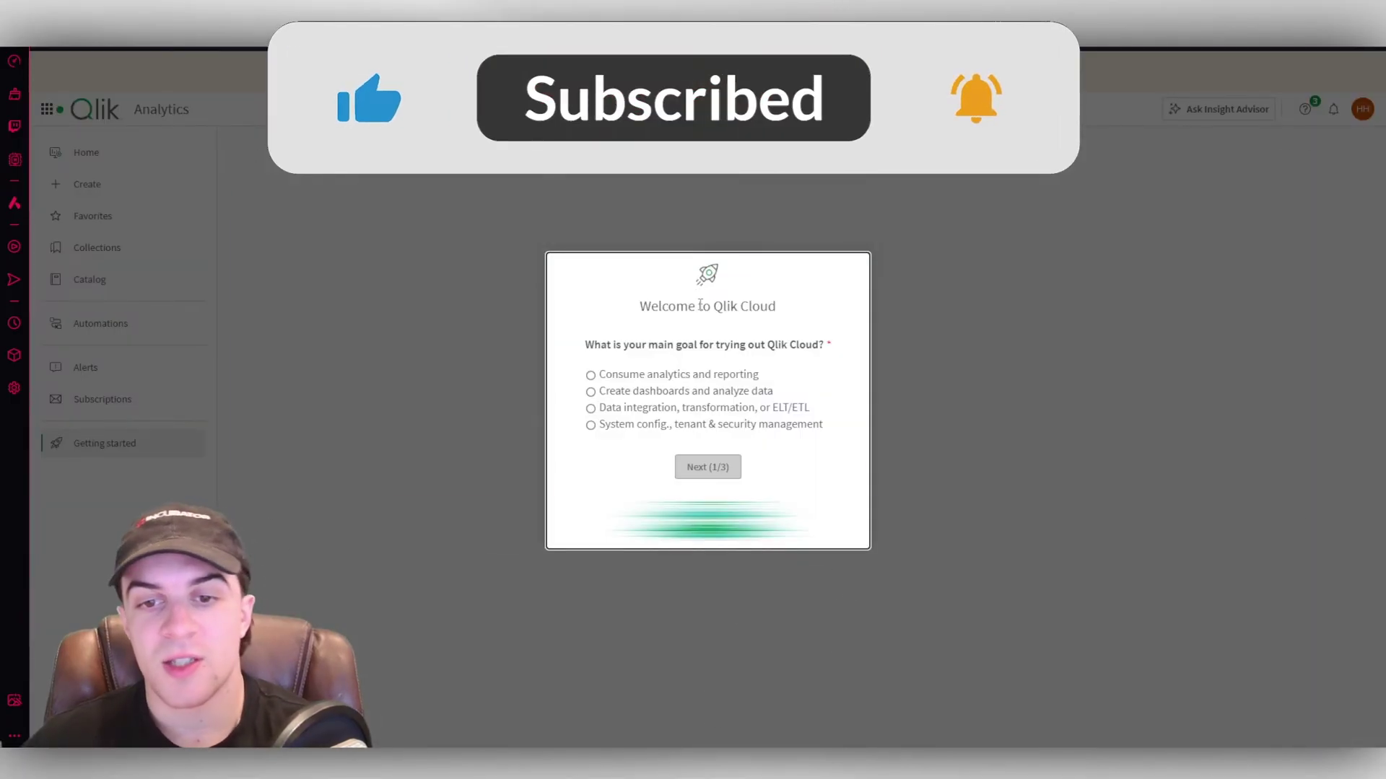
left_click(666, 378)
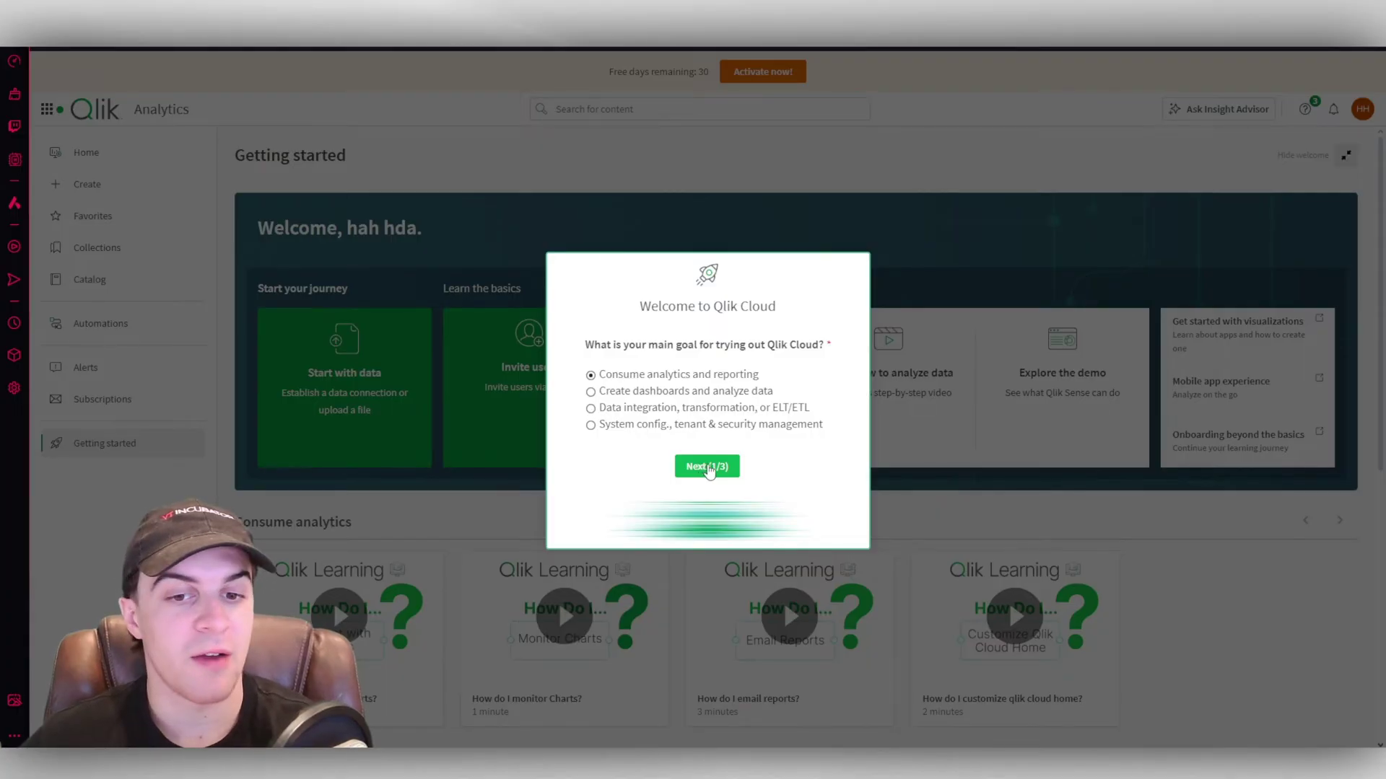
left_click(709, 468)
left_click(686, 343)
left_click(741, 501)
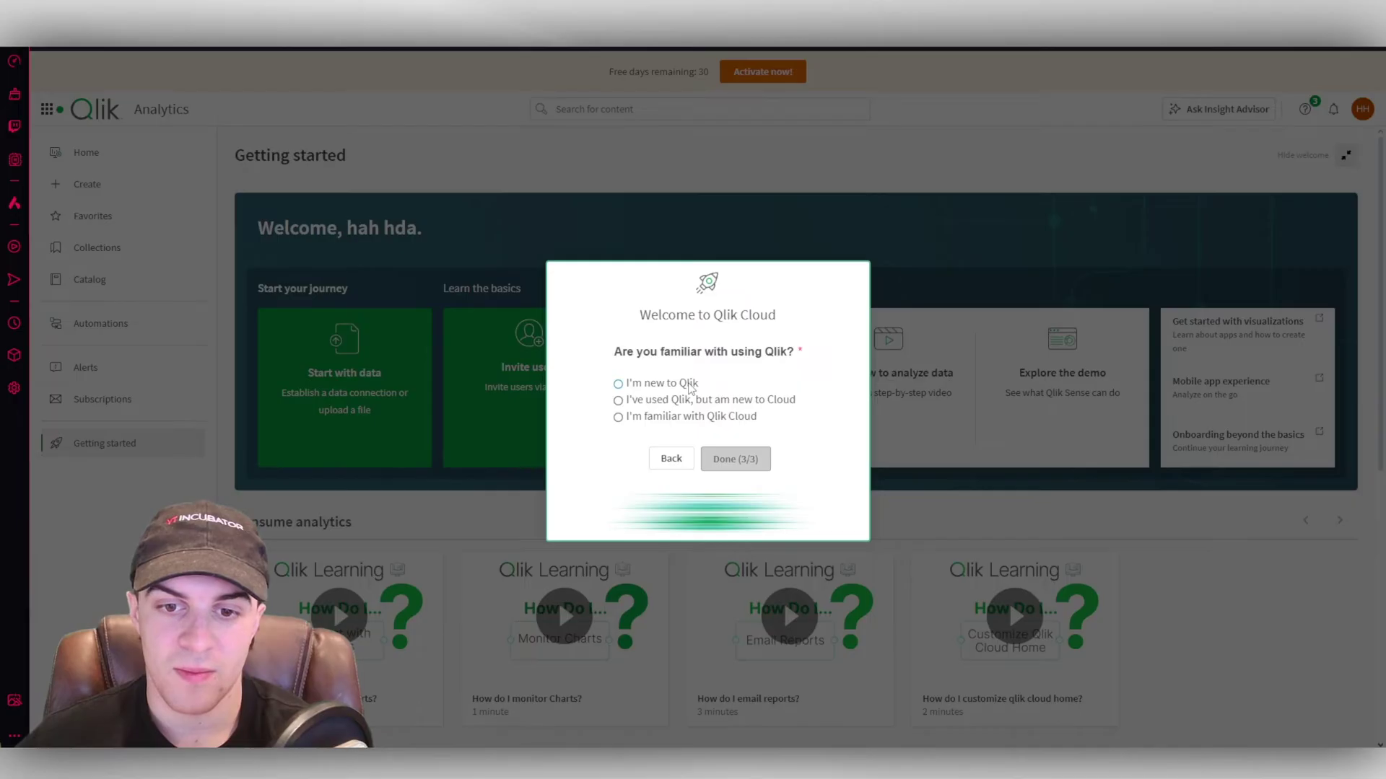
left_click(686, 419)
left_click(744, 459)
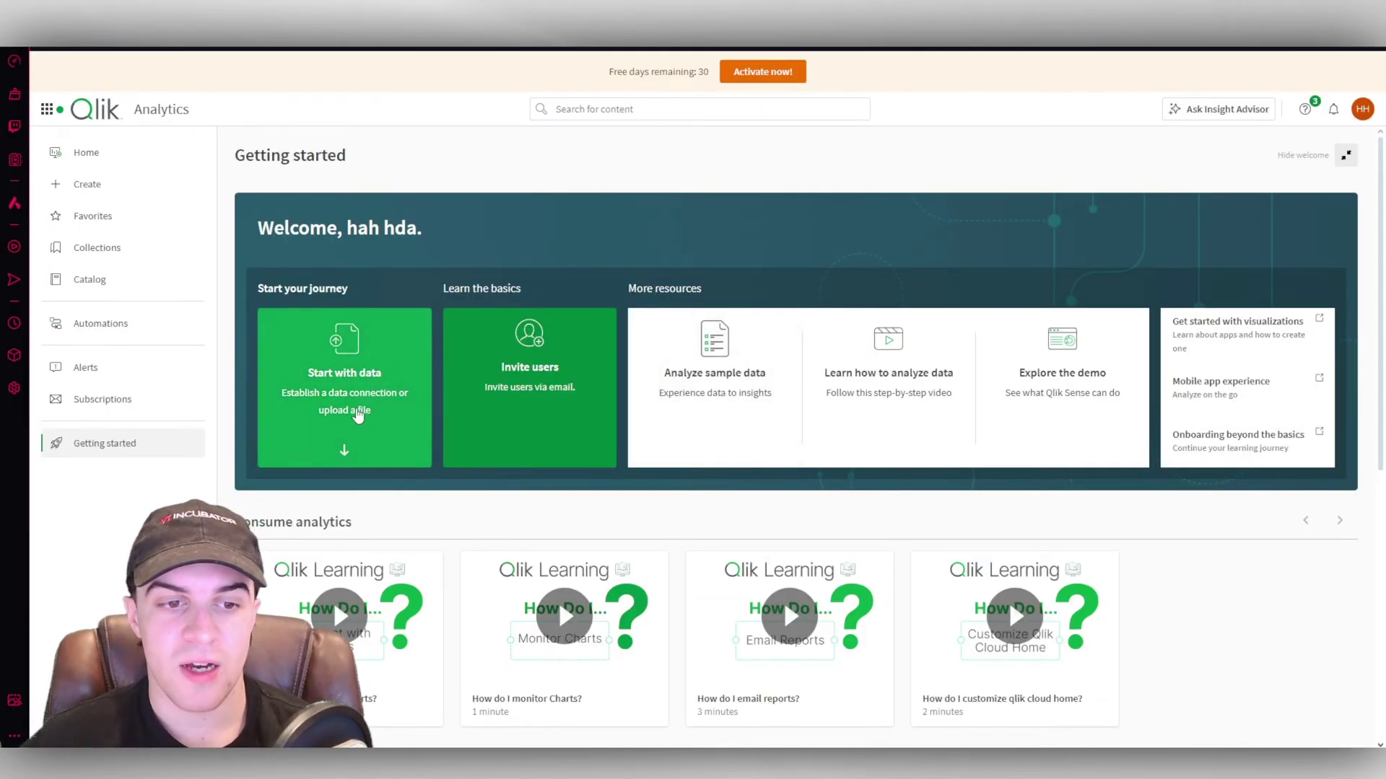
left_click(366, 376)
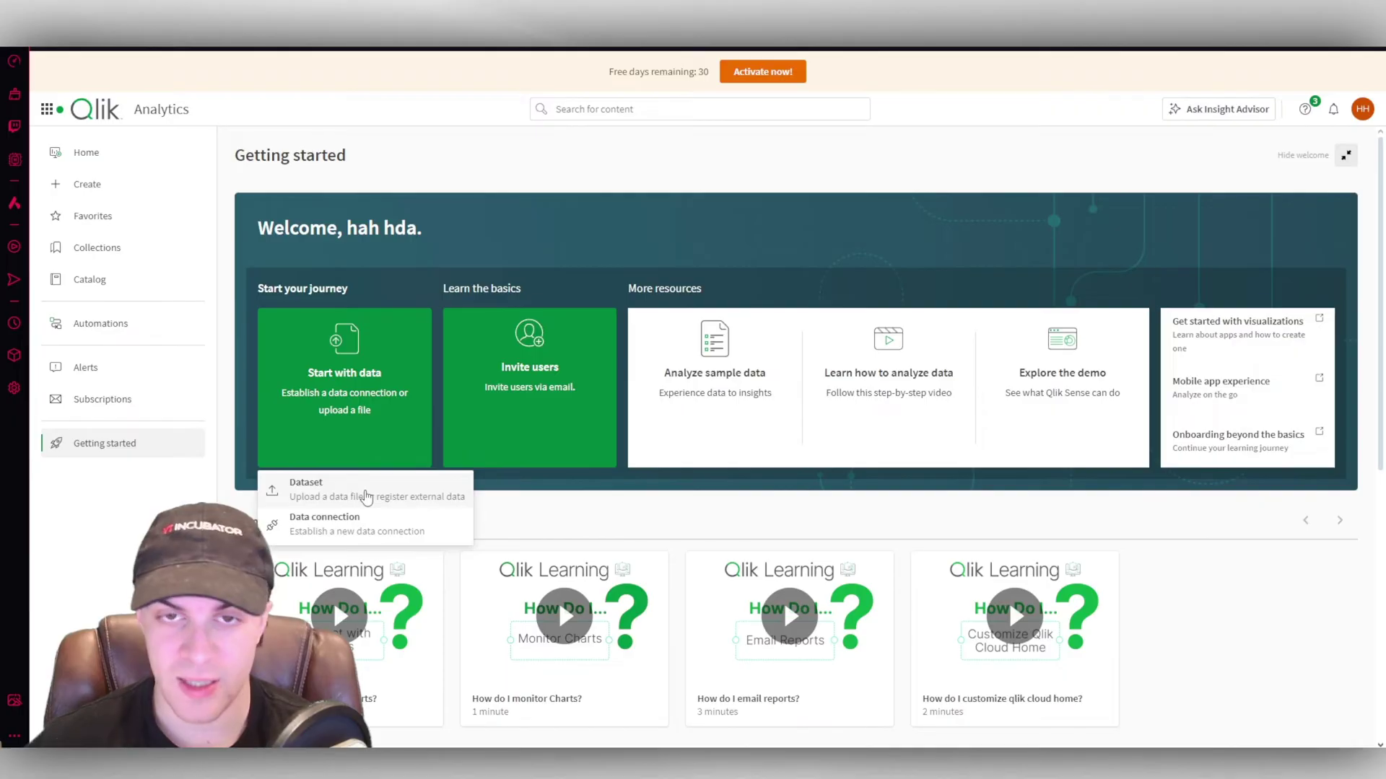
left_click(366, 495)
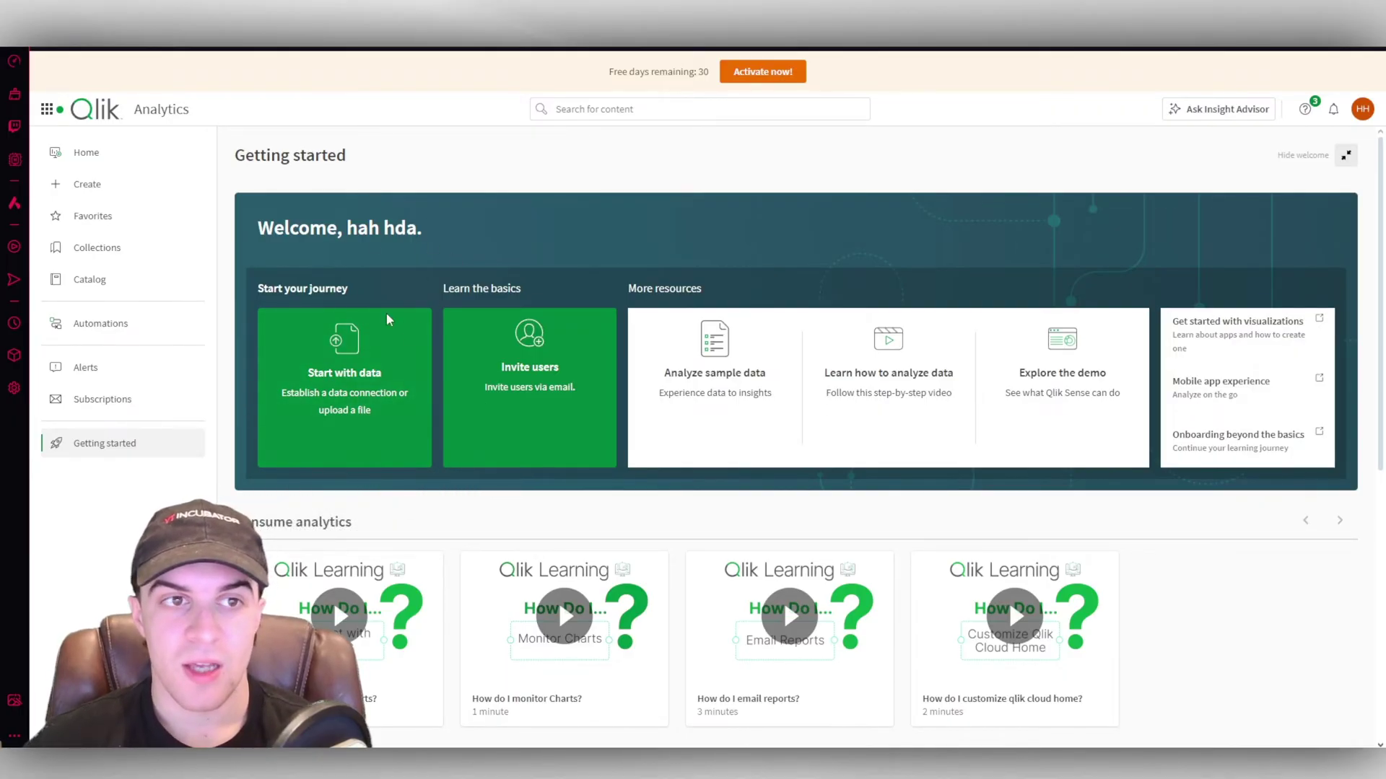
left_click(390, 372)
left_click(310, 507)
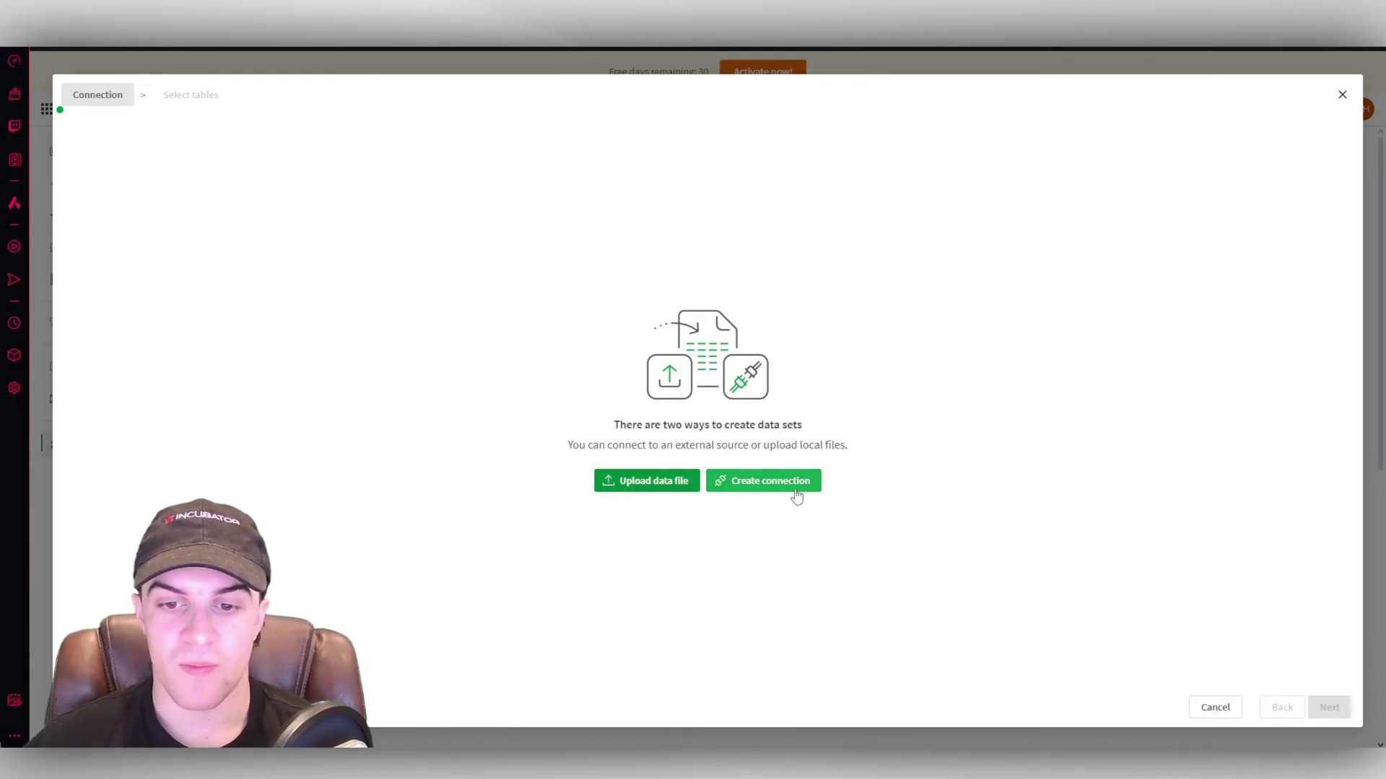
key("Escape")
left_click(371, 529)
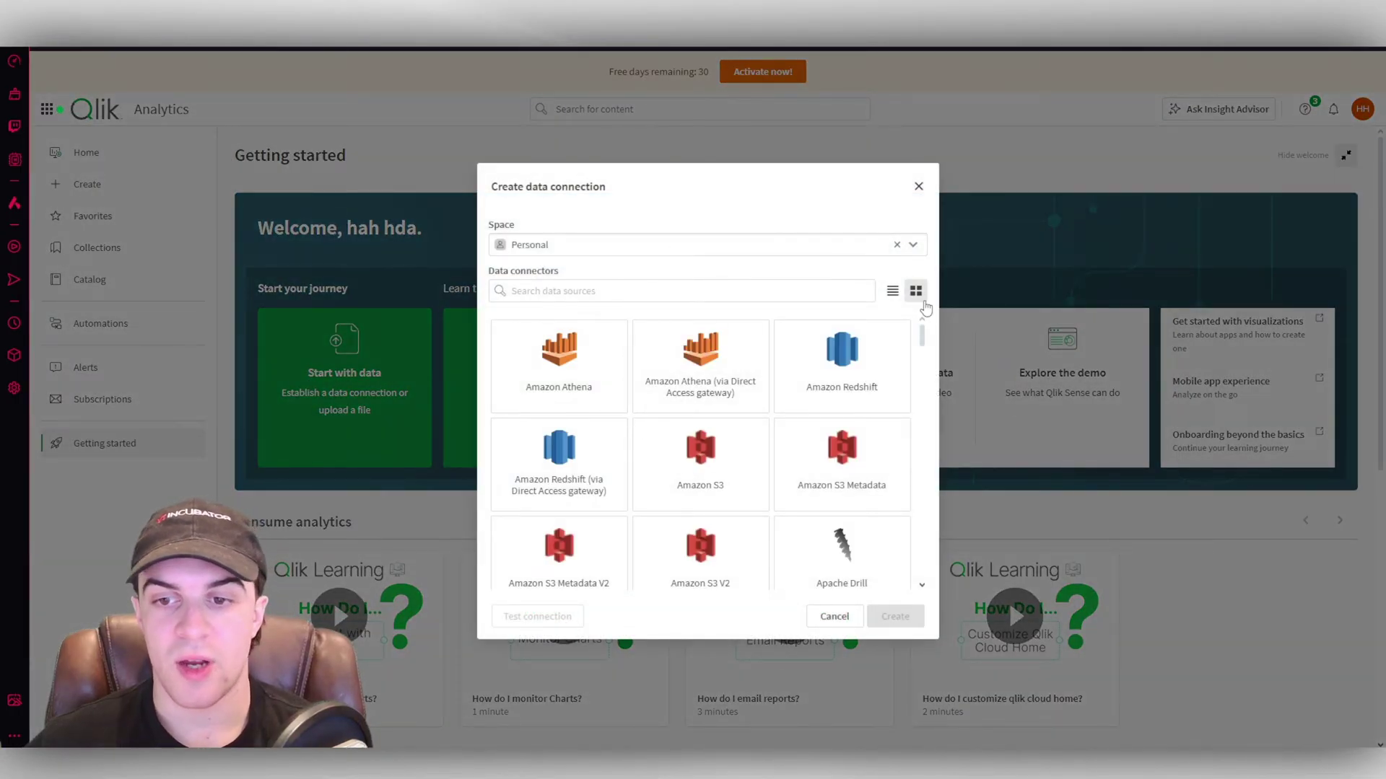
left_click_drag(922, 338, 927, 422)
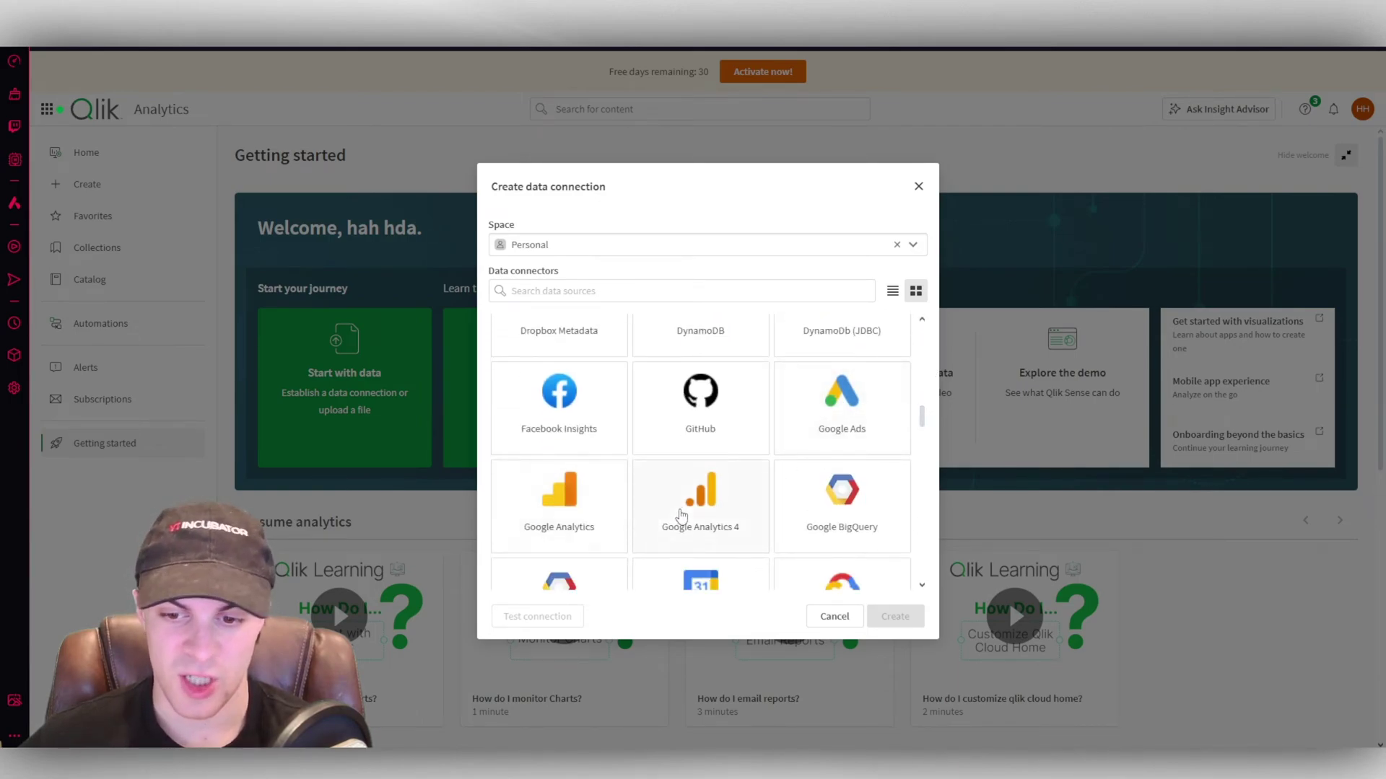
left_click(711, 498)
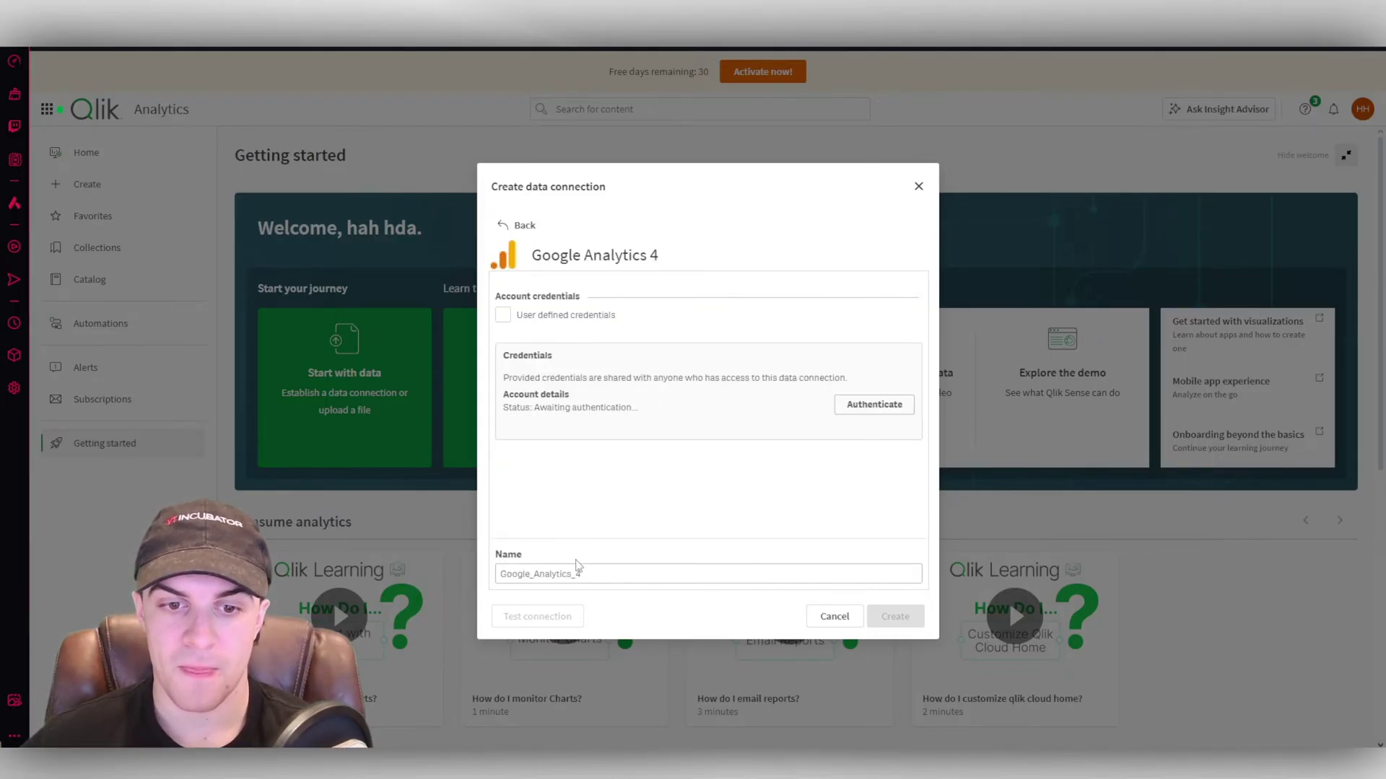
left_click(870, 405)
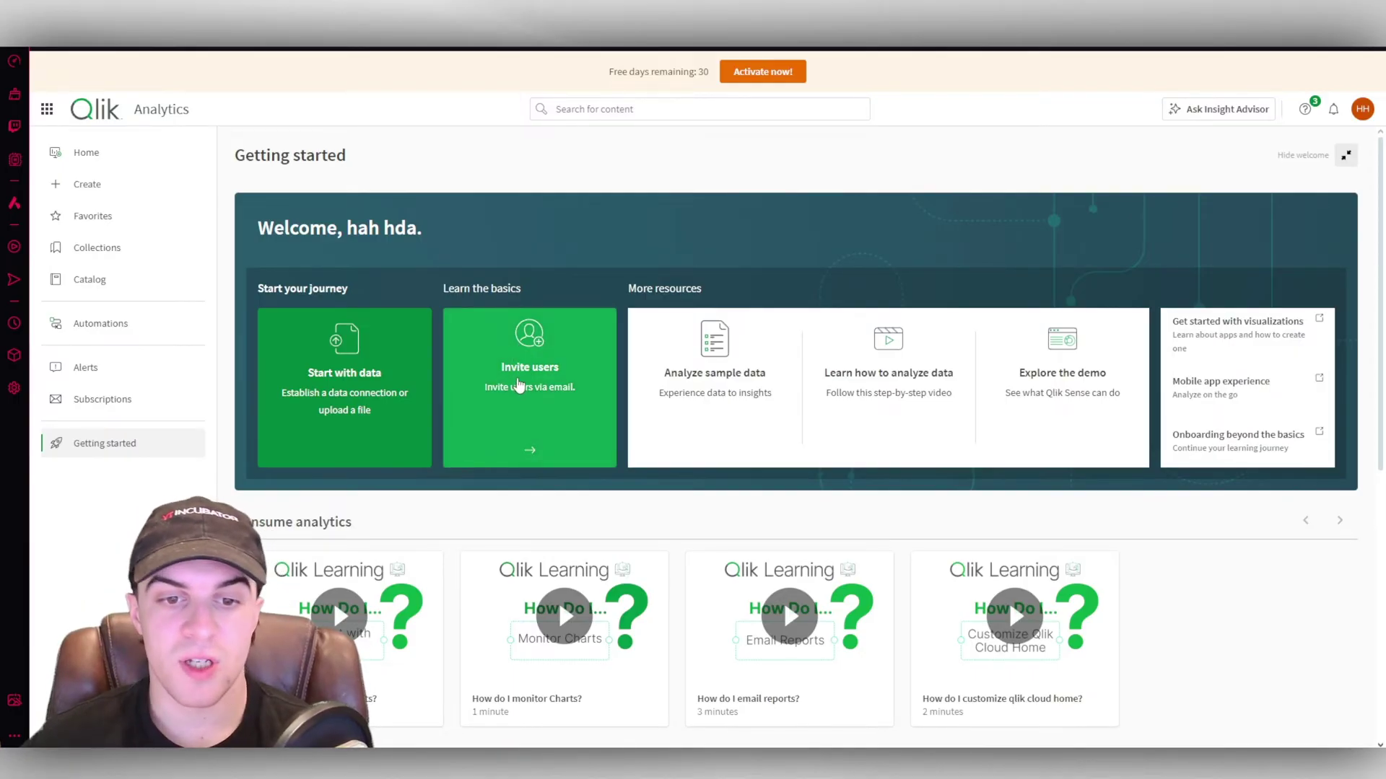
left_click(519, 395)
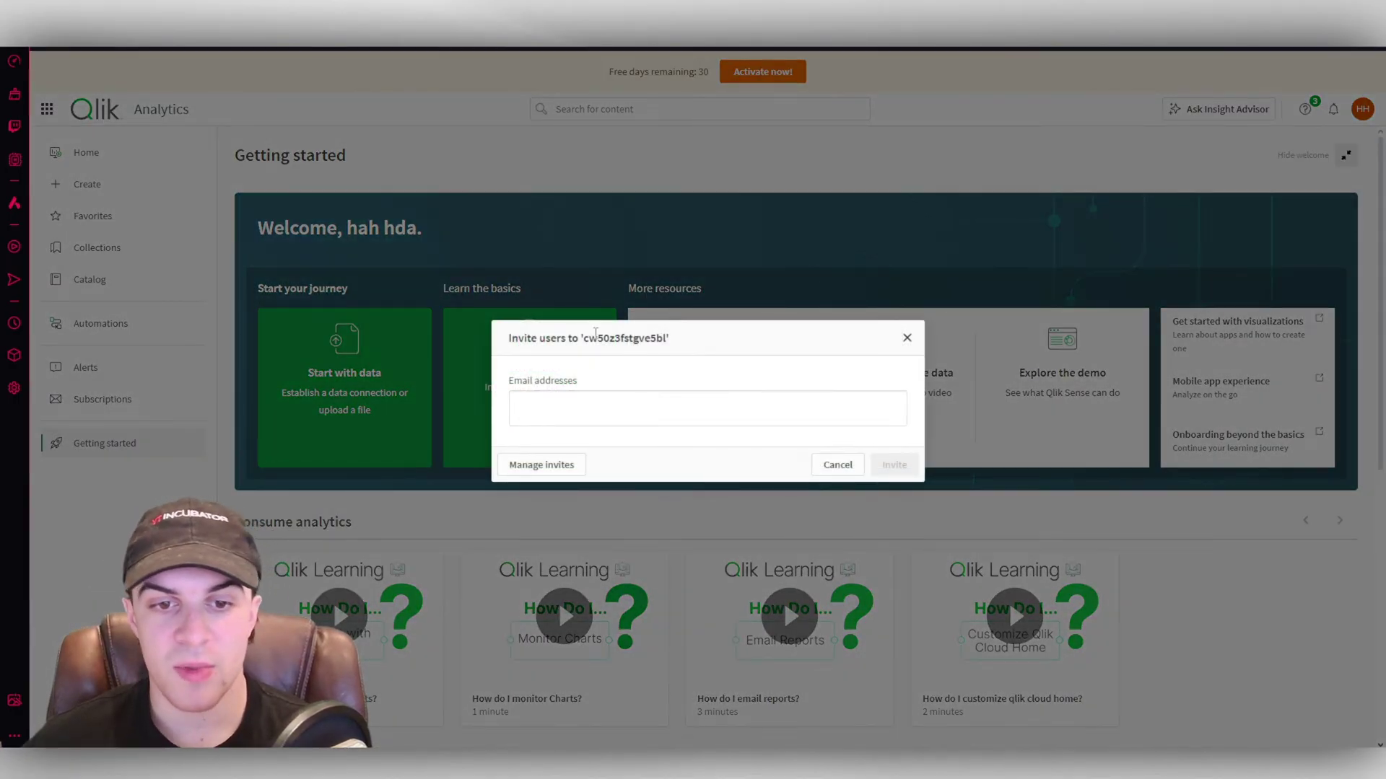
left_click(572, 404)
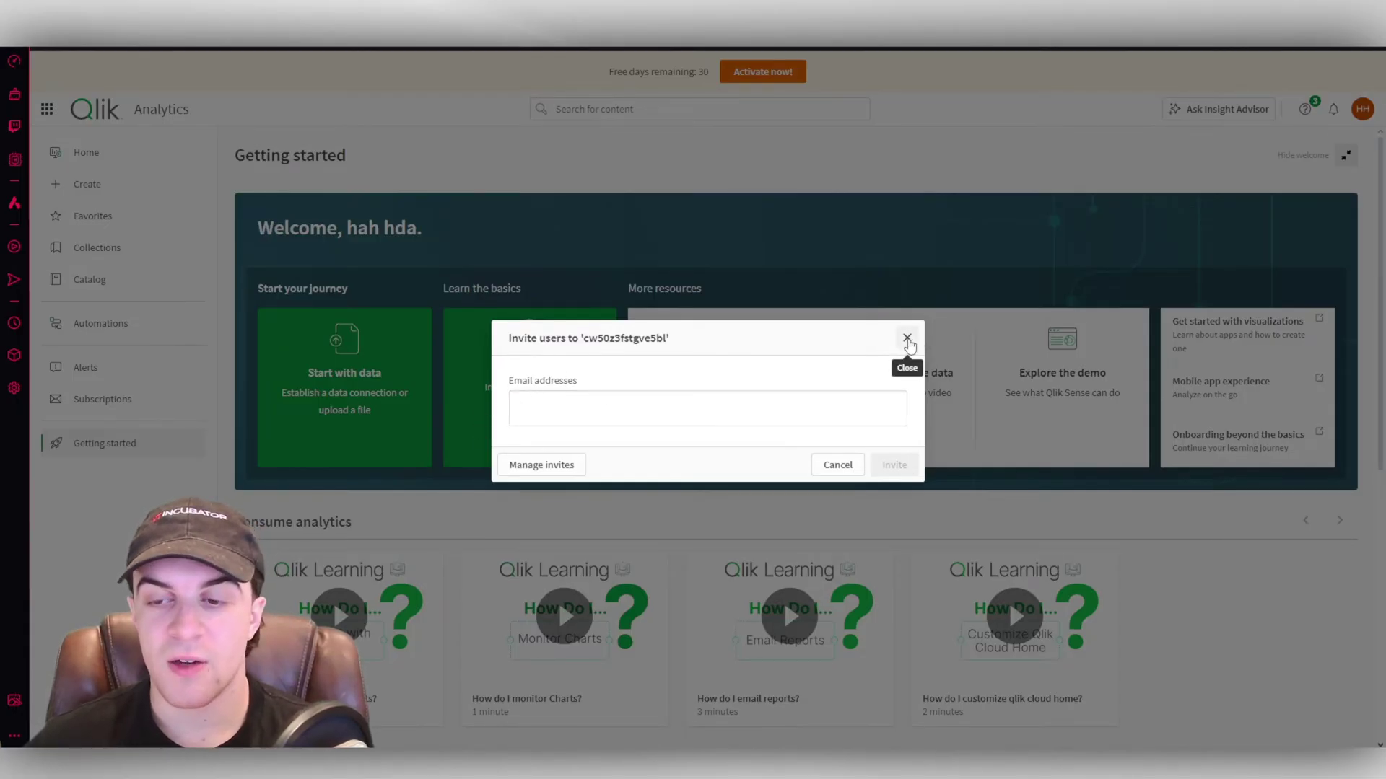
left_click(799, 241)
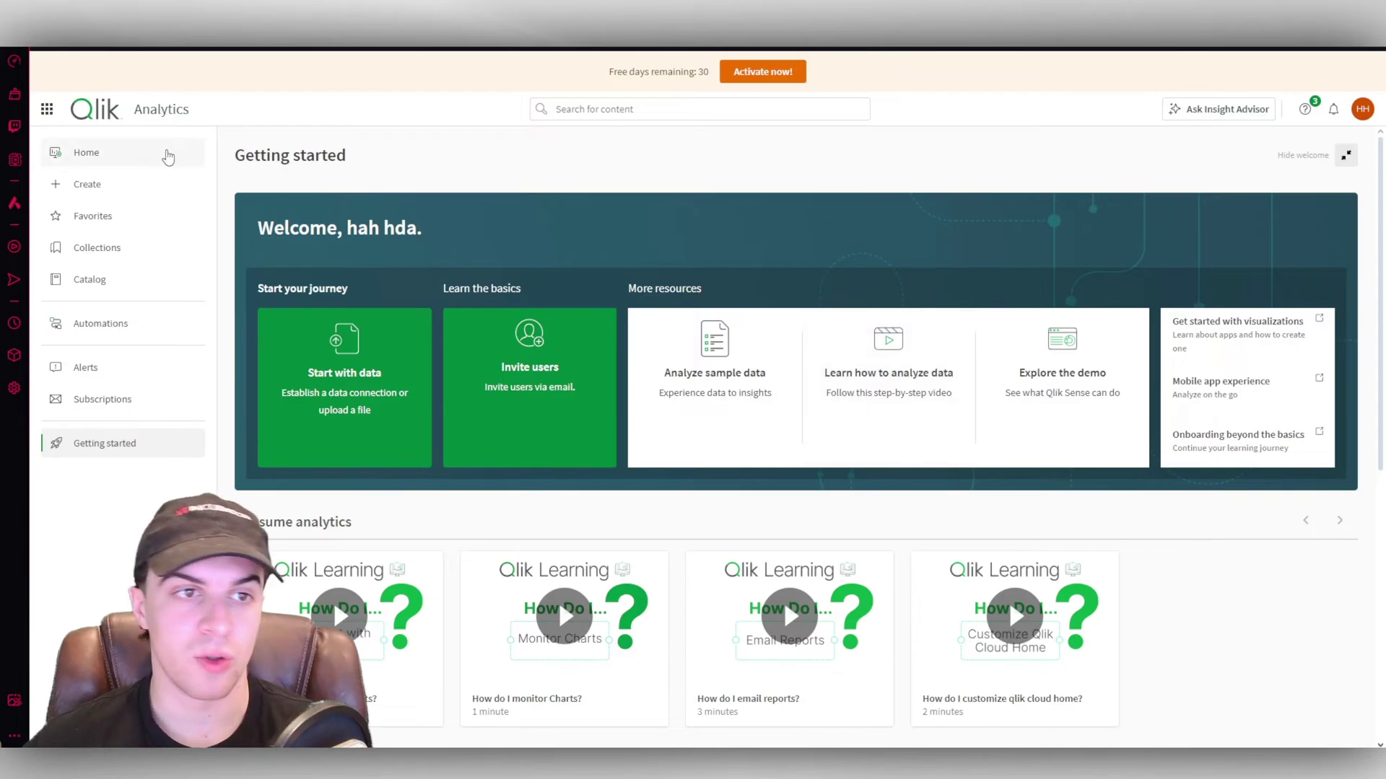
scroll(705, 384, "down", 1)
scroll(1016, 454, "down", 5)
scroll(1016, 453, "down", 1)
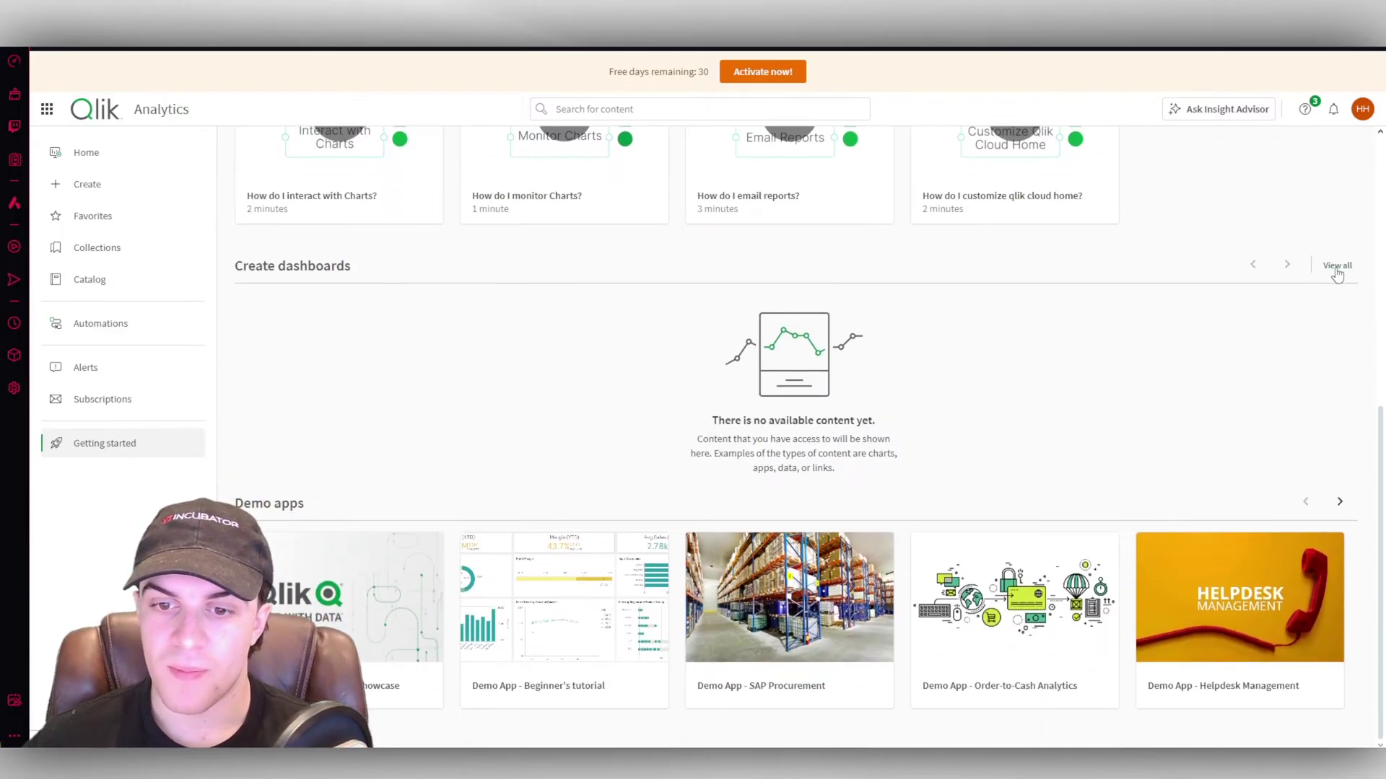
scroll(560, 449, "up", 6)
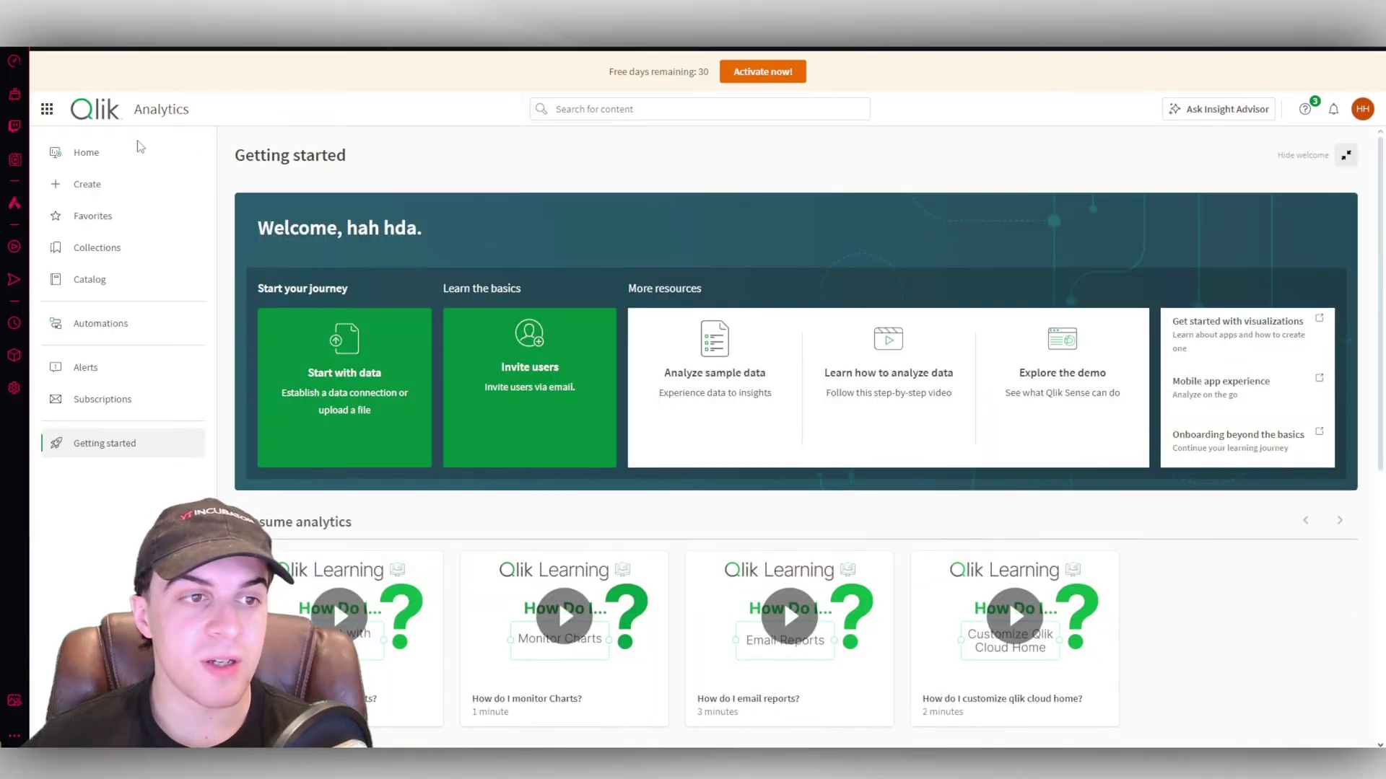
Add the My apps and My automations widgets to the Home page.
left_click(98, 155)
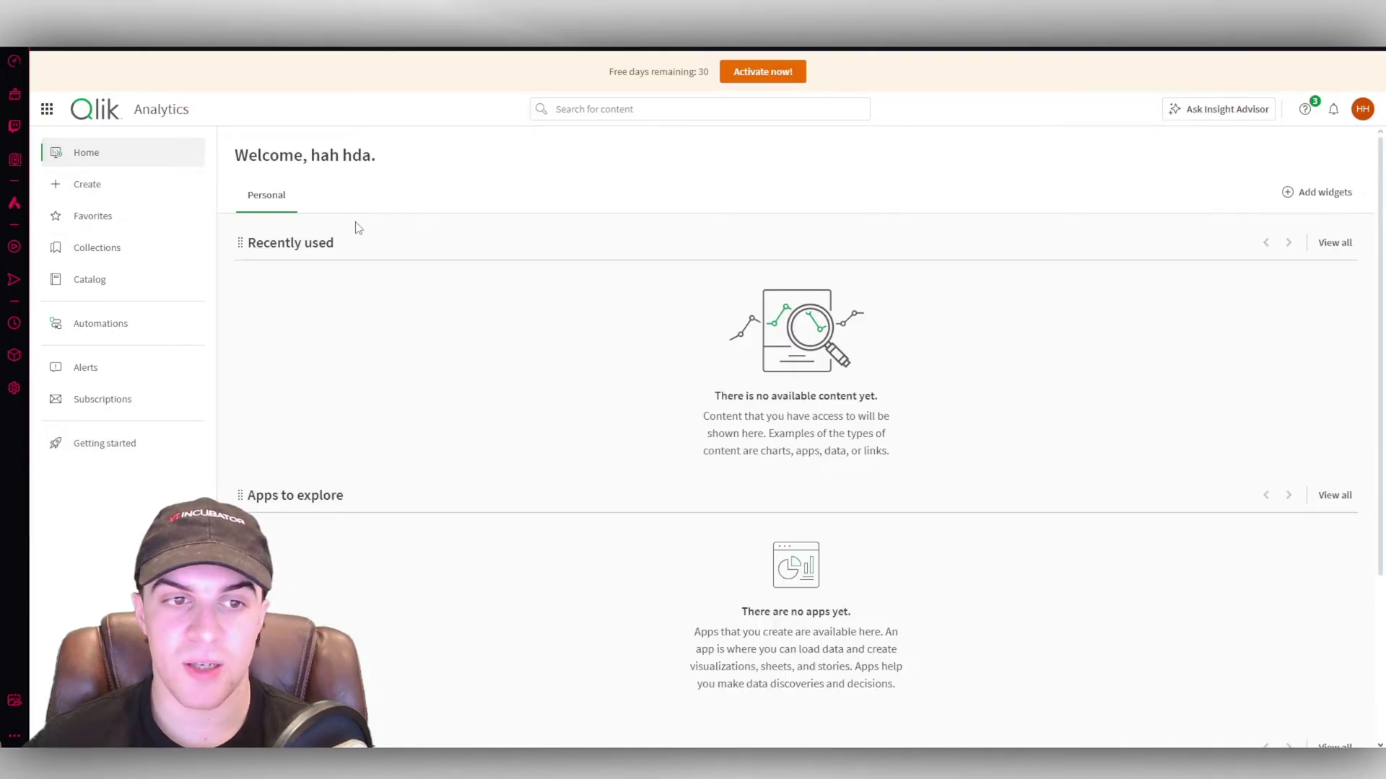
scroll(764, 421, "down", 3)
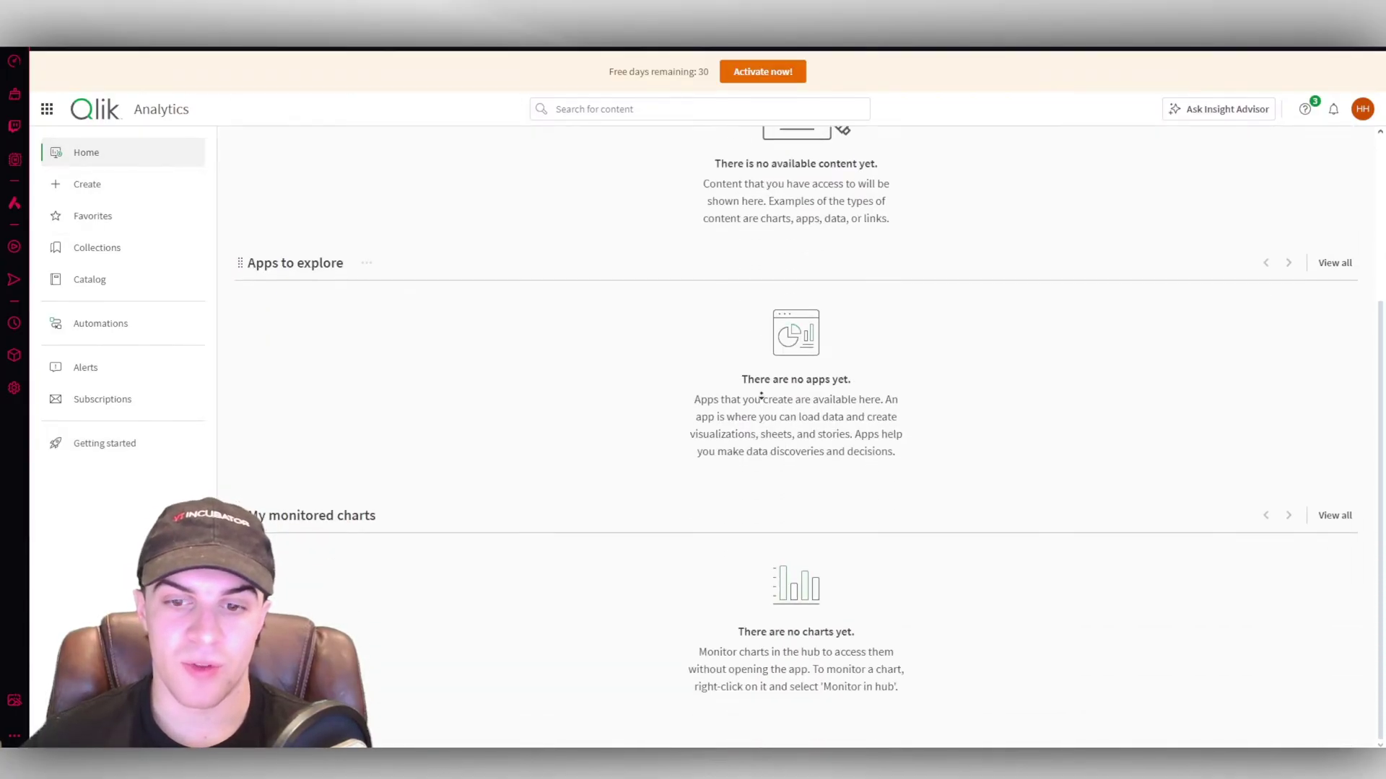
scroll(799, 224, "up", 3)
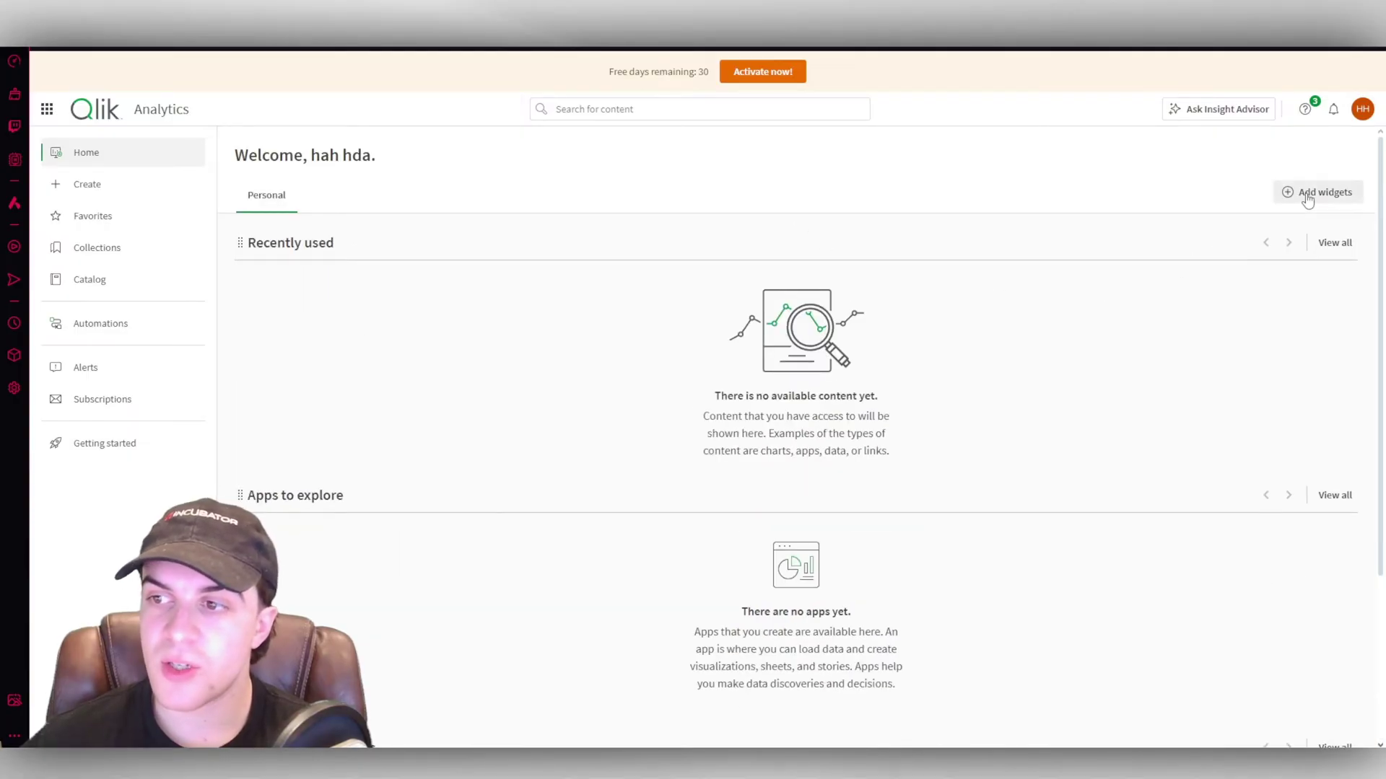
left_click(1306, 193)
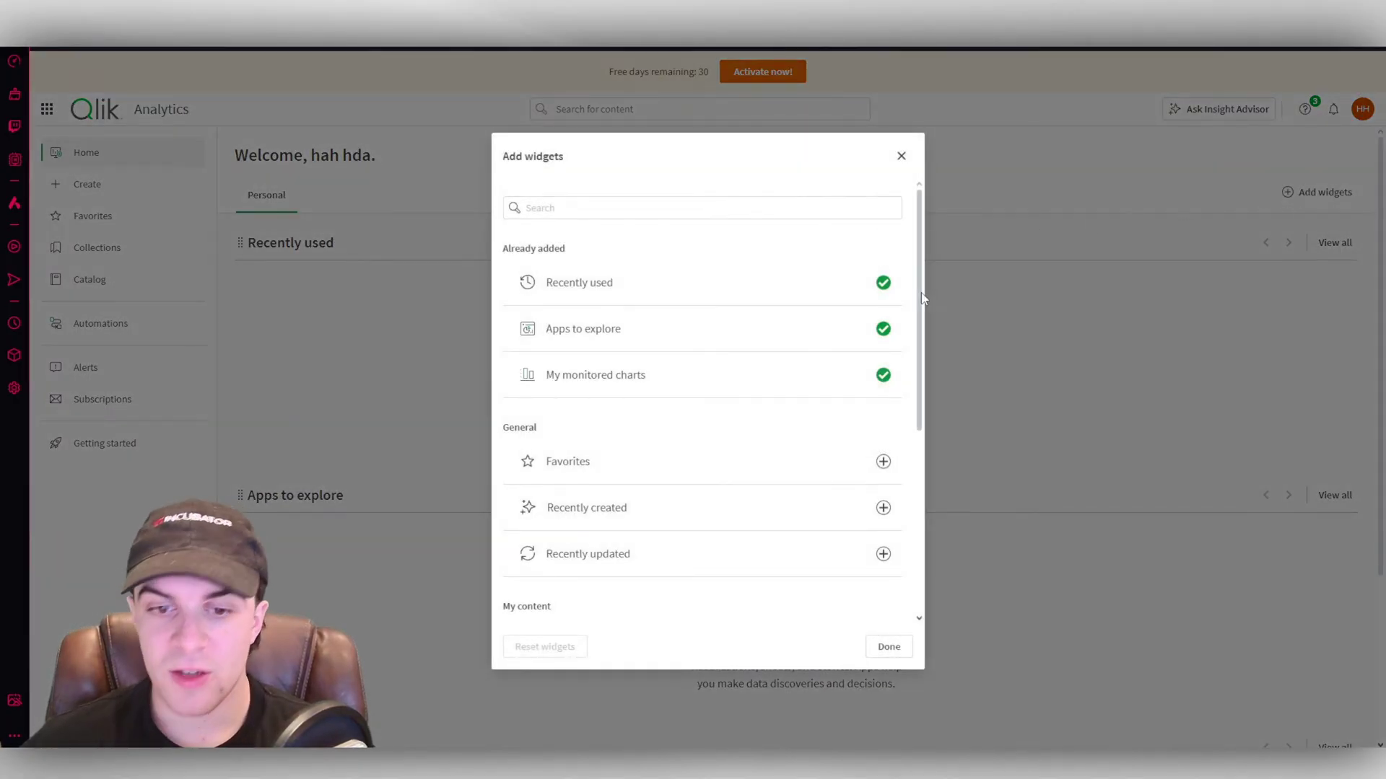
scroll(909, 397, "down", 5)
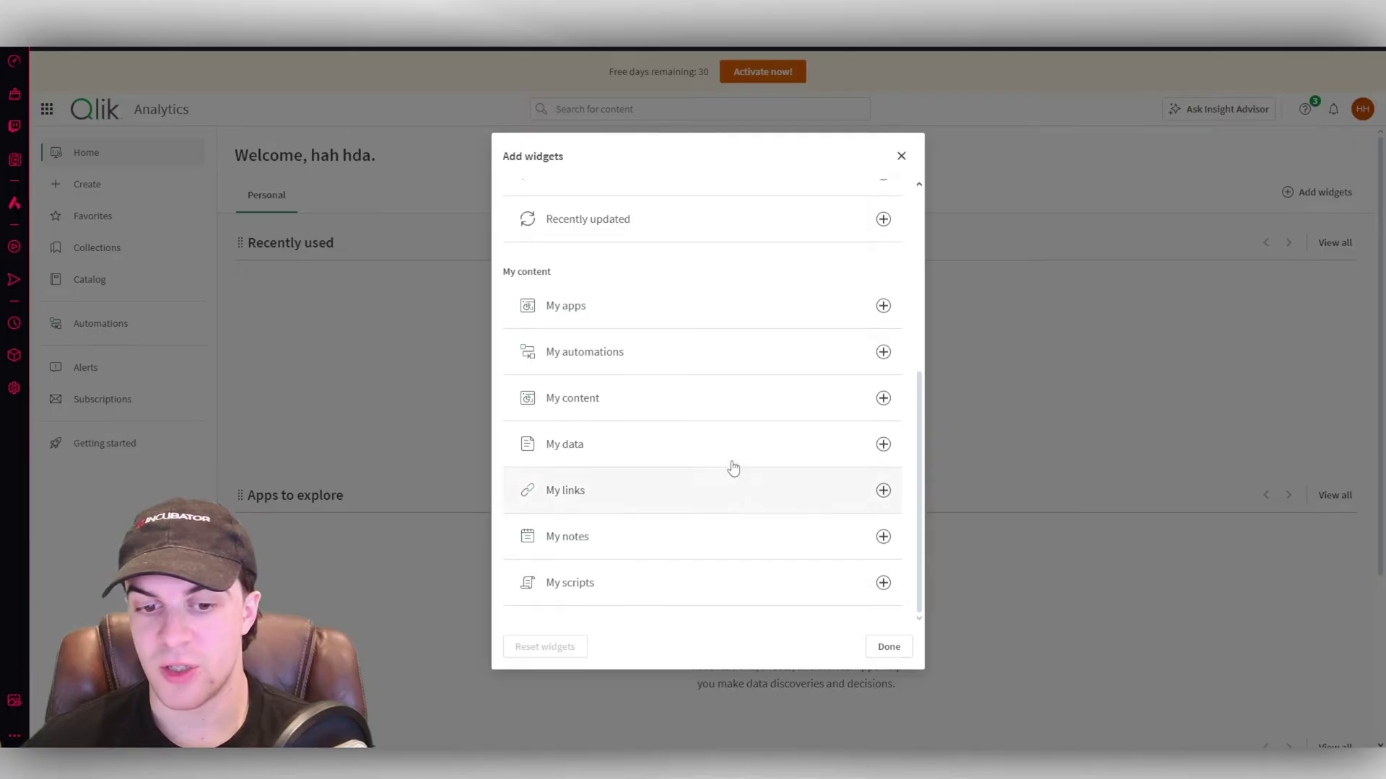
scroll(671, 411, "up", 5)
scroll(632, 496, "down", 2)
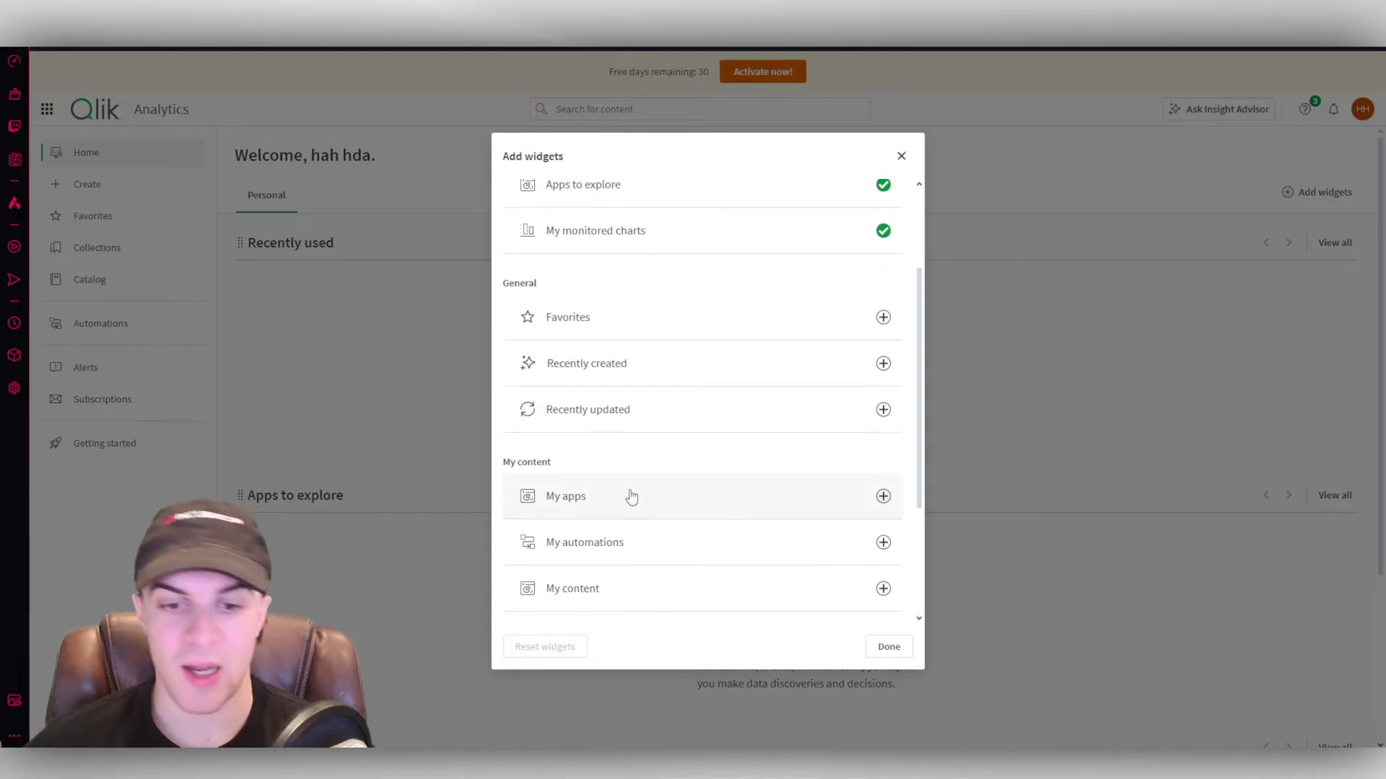
left_click(882, 498)
left_click(882, 543)
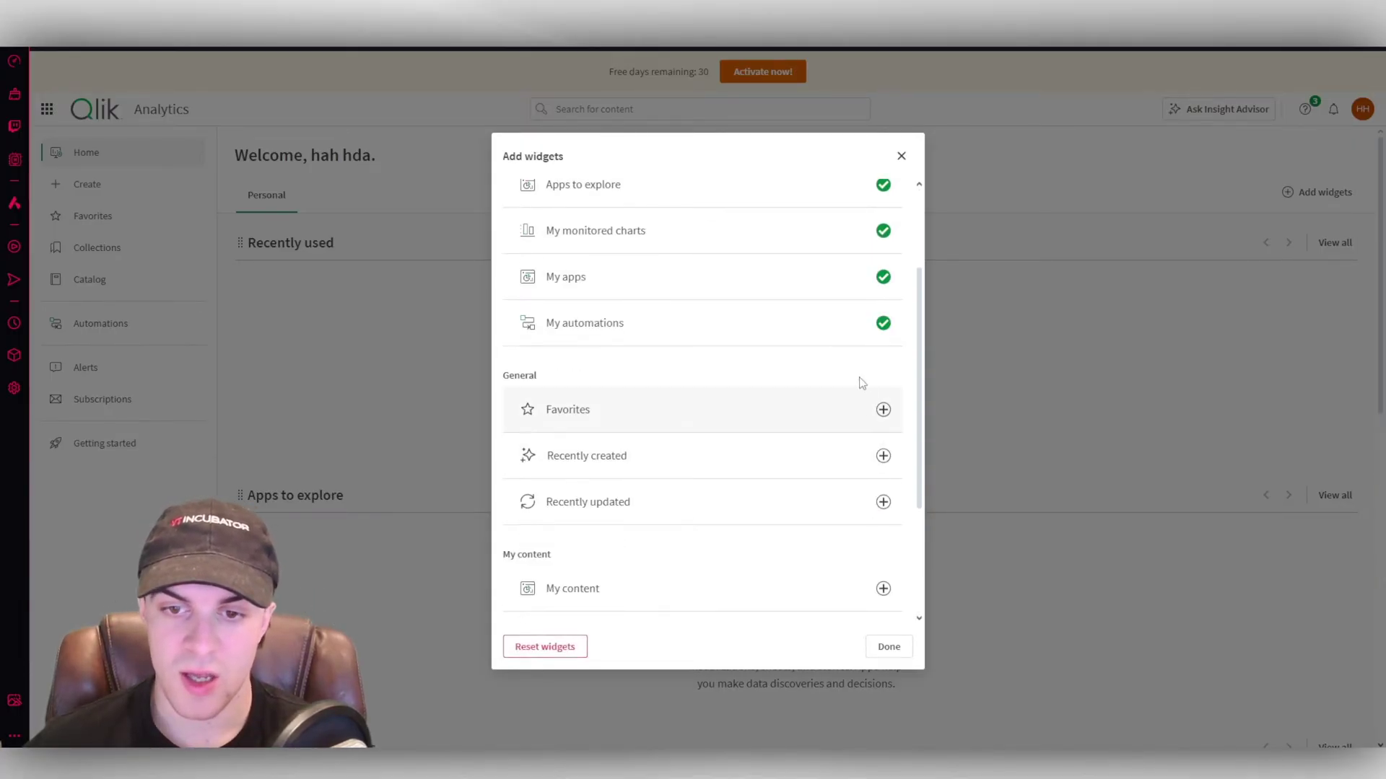
scroll(698, 366, "down", 3)
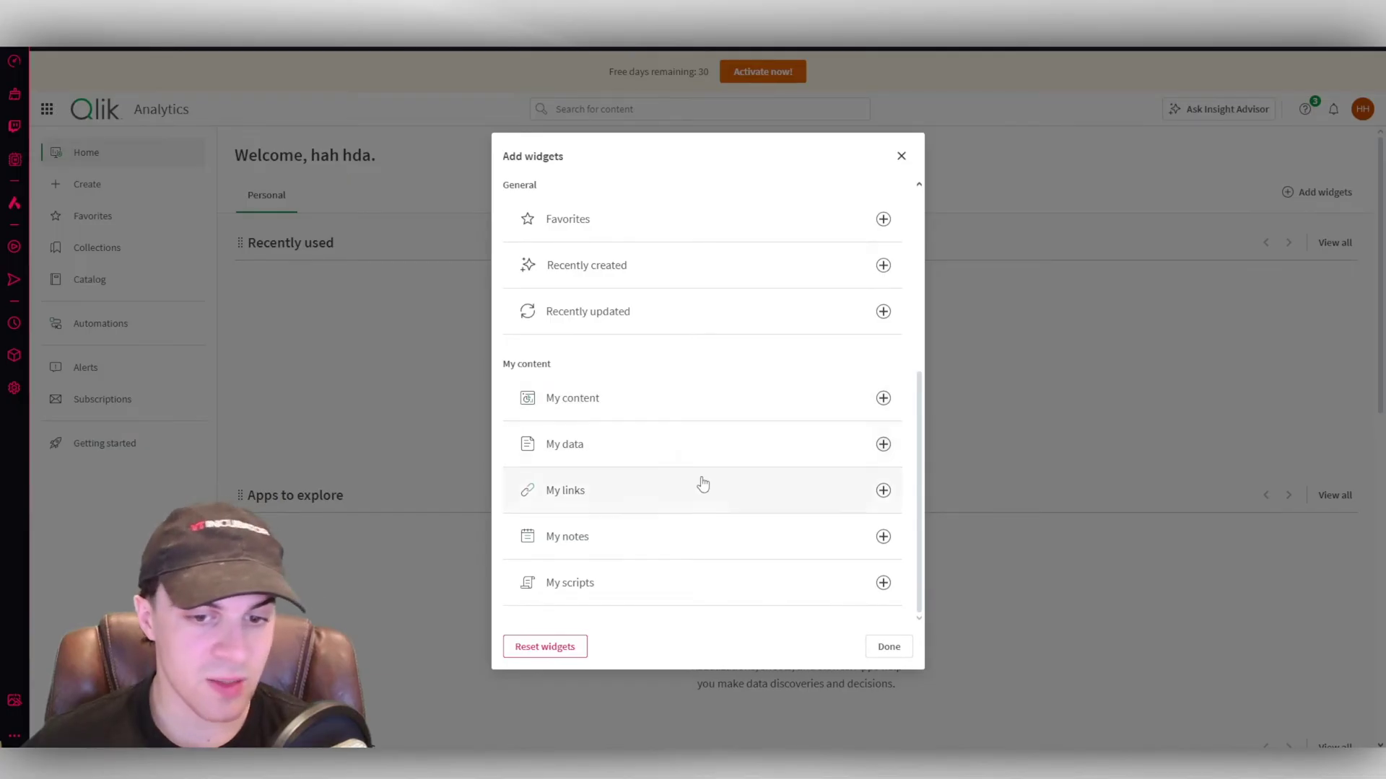
left_click(889, 653)
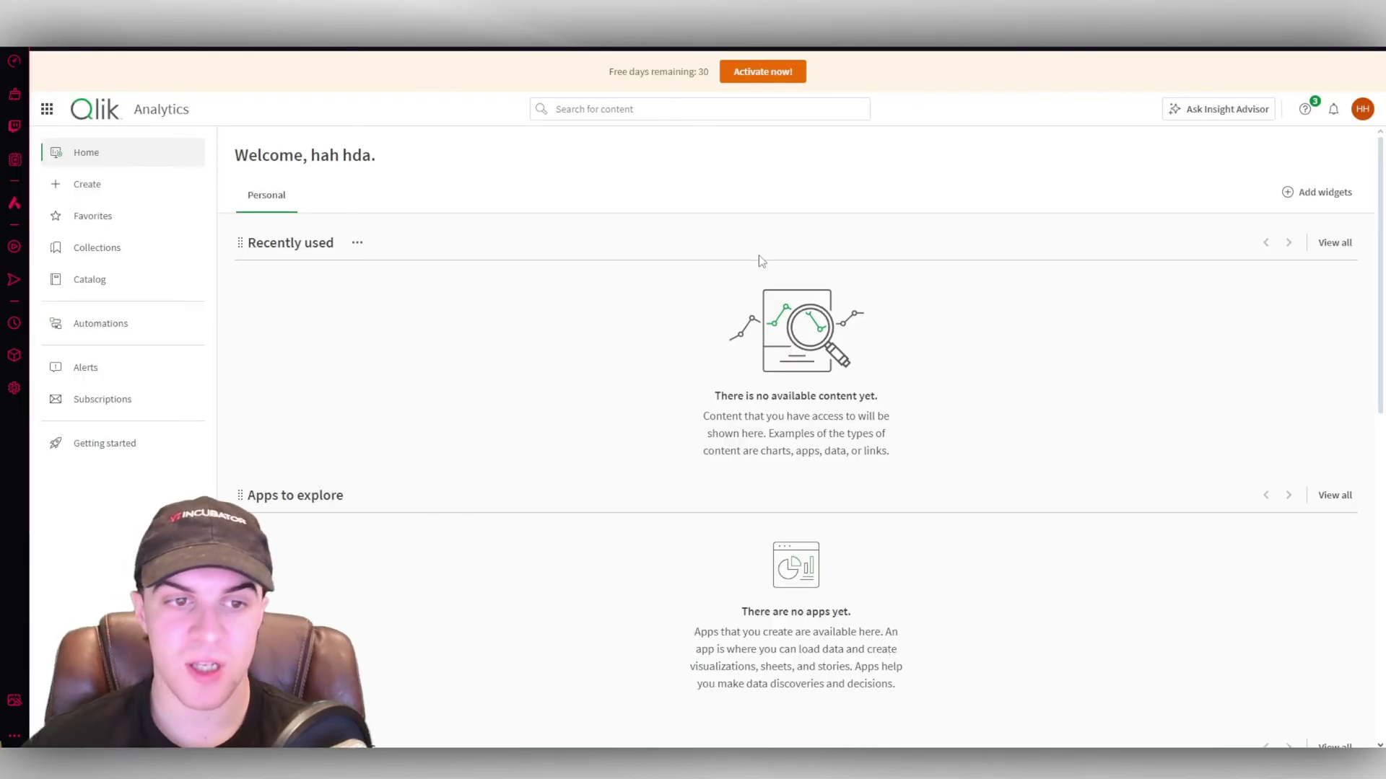
Clear an accidental text selection on Home and go to the Create page.
scroll(575, 426, "down", 10)
left_click_drag(704, 382, 915, 436)
left_click(920, 440)
scroll(828, 622, "up", 6)
scroll(761, 433, "up", 2)
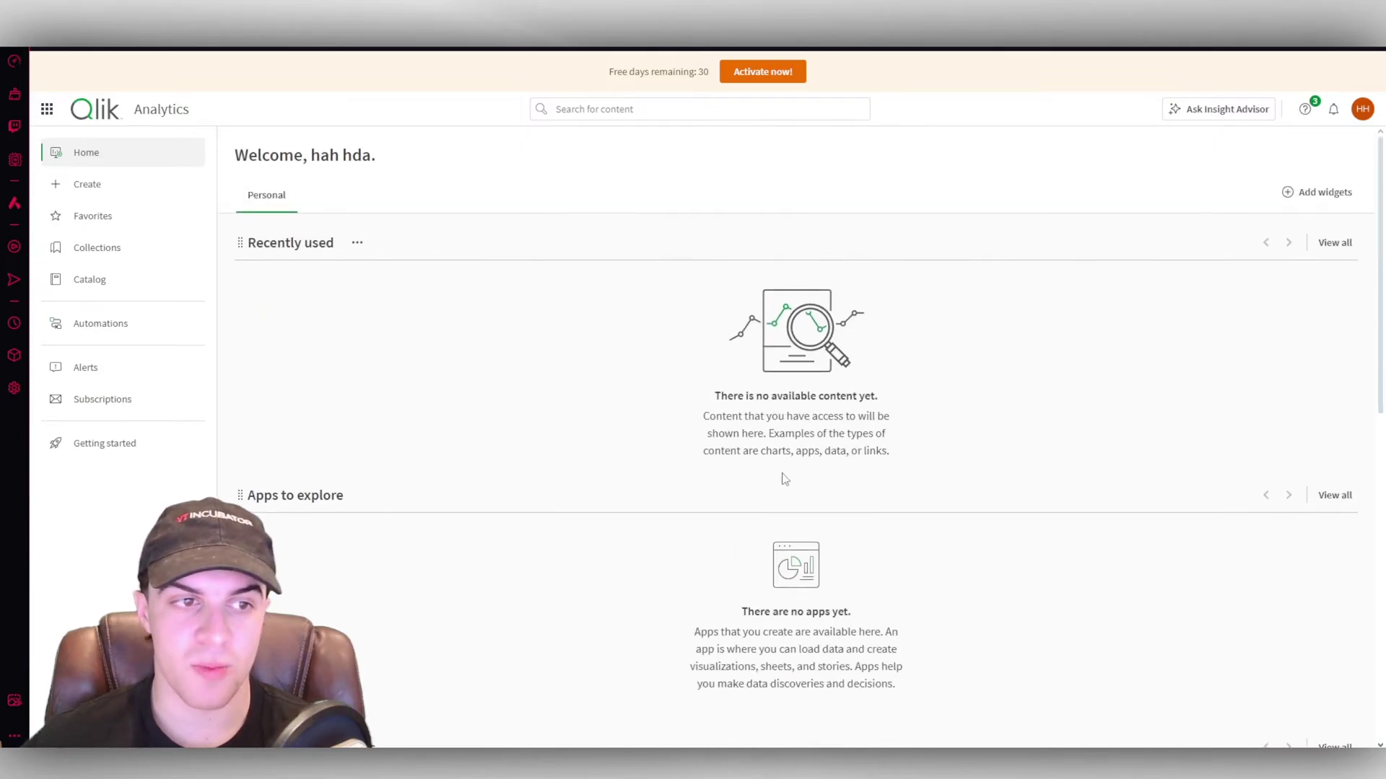
left_click(126, 188)
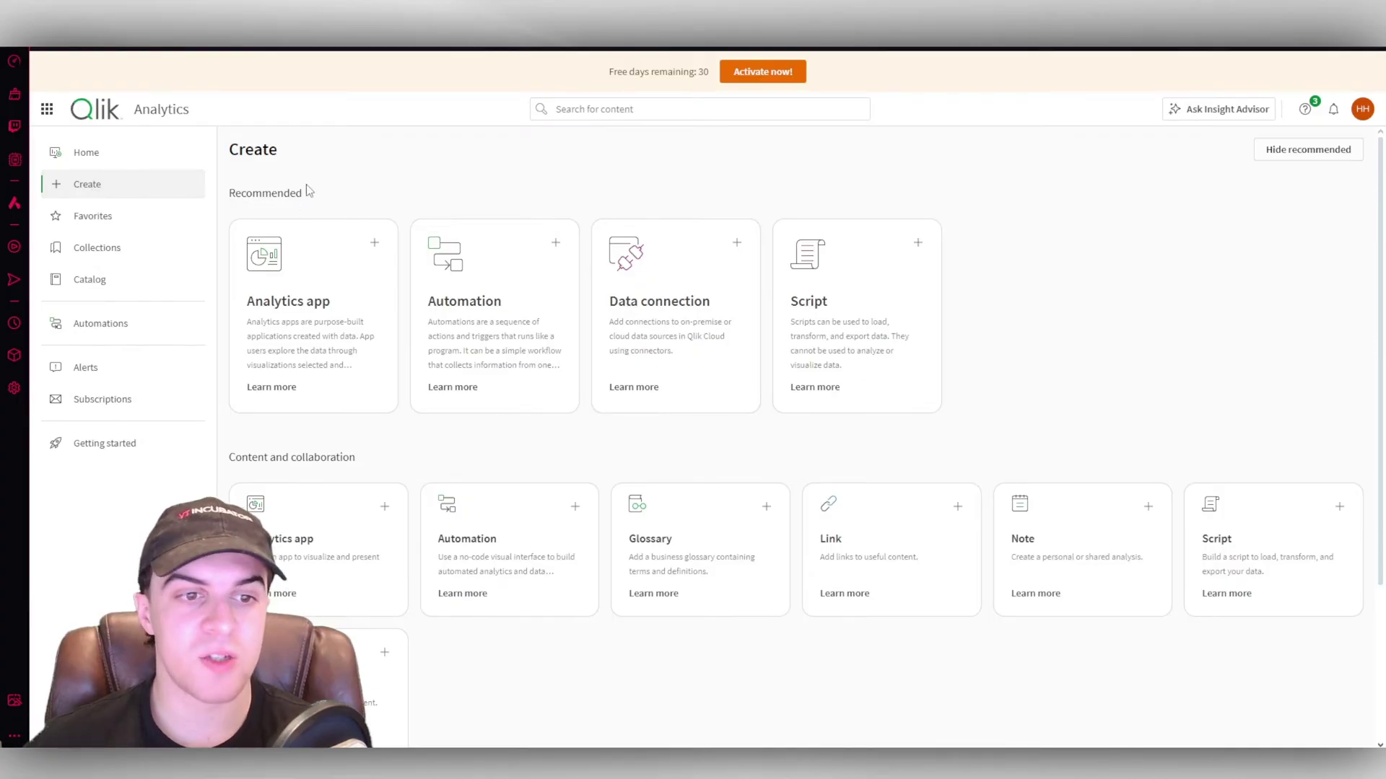
Create an analytics app named 'test' in the Personal space.
scroll(1082, 238, "down", 3)
scroll(1042, 229, "up", 3)
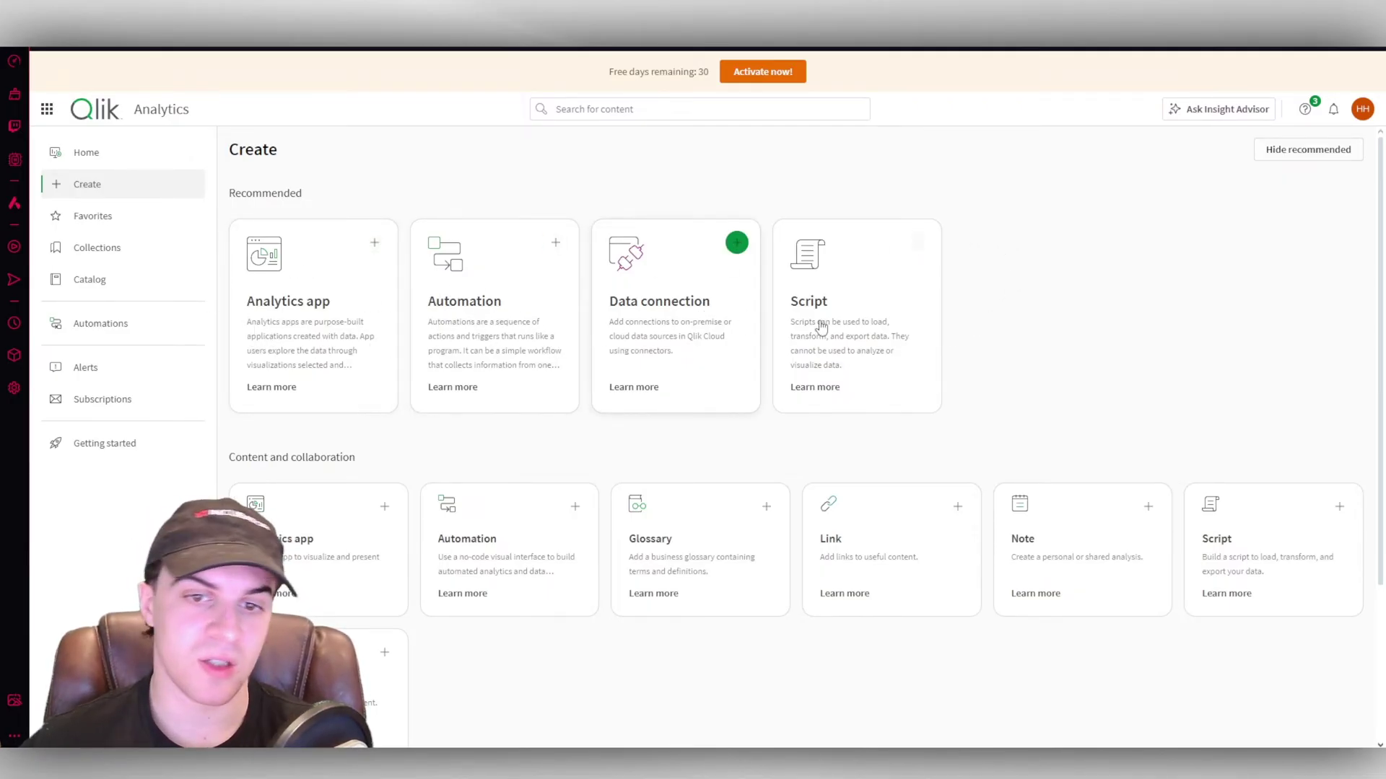
left_click(316, 307)
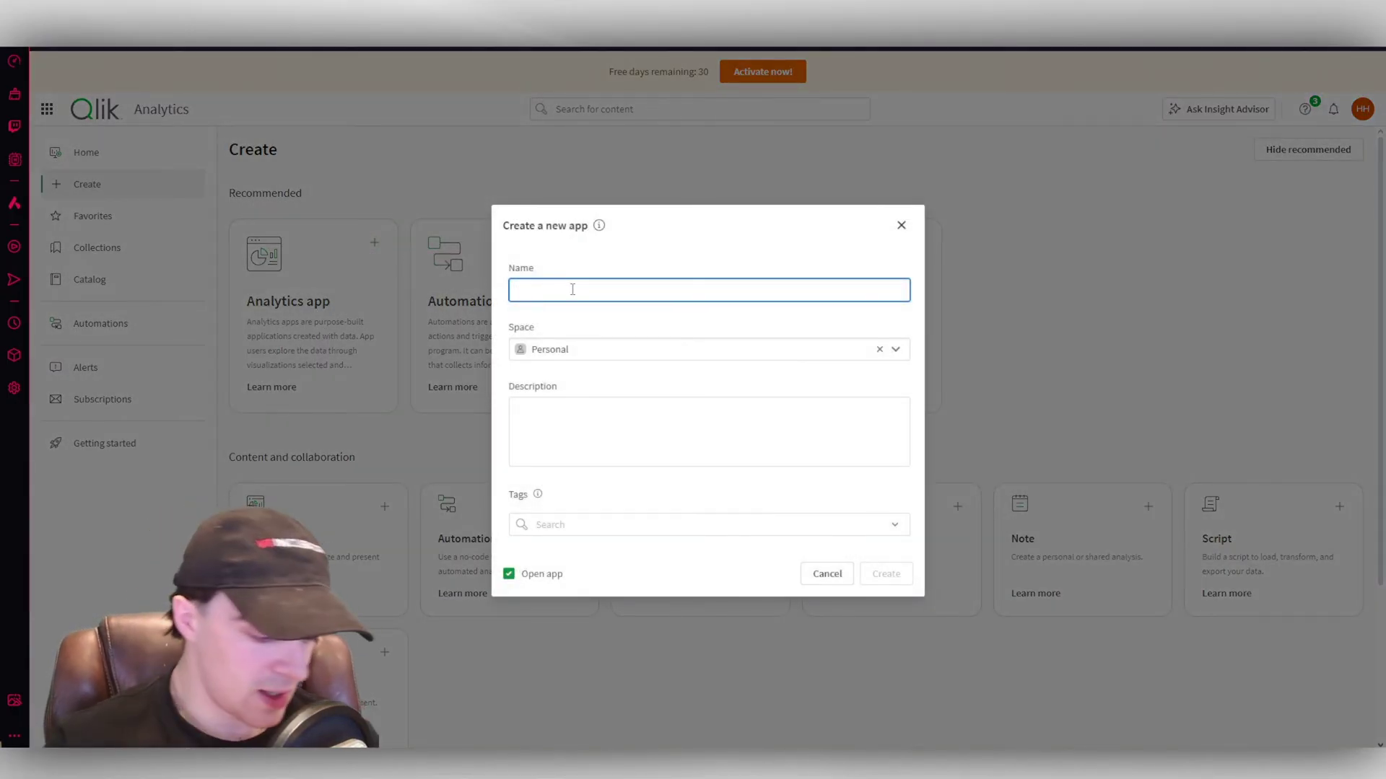
type("test")
left_click(635, 465)
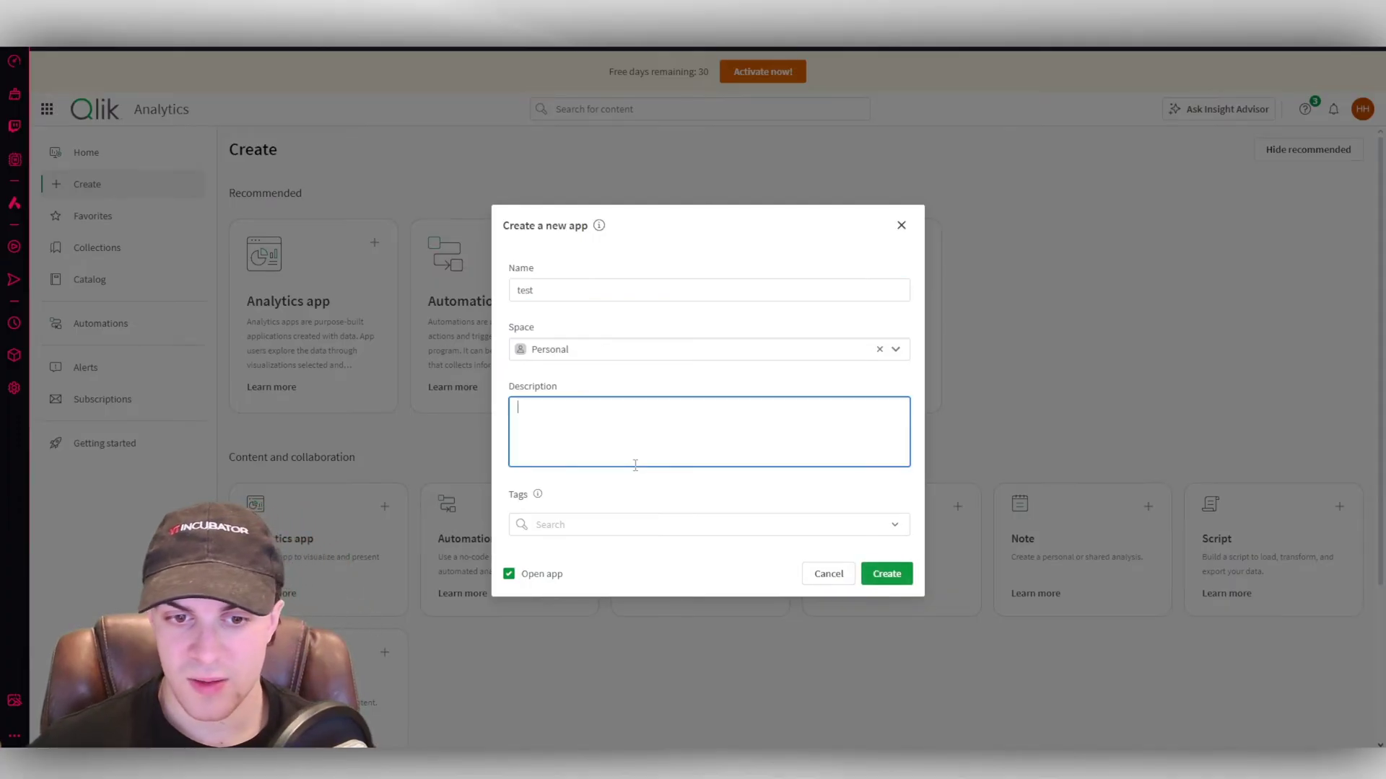
left_click(886, 574)
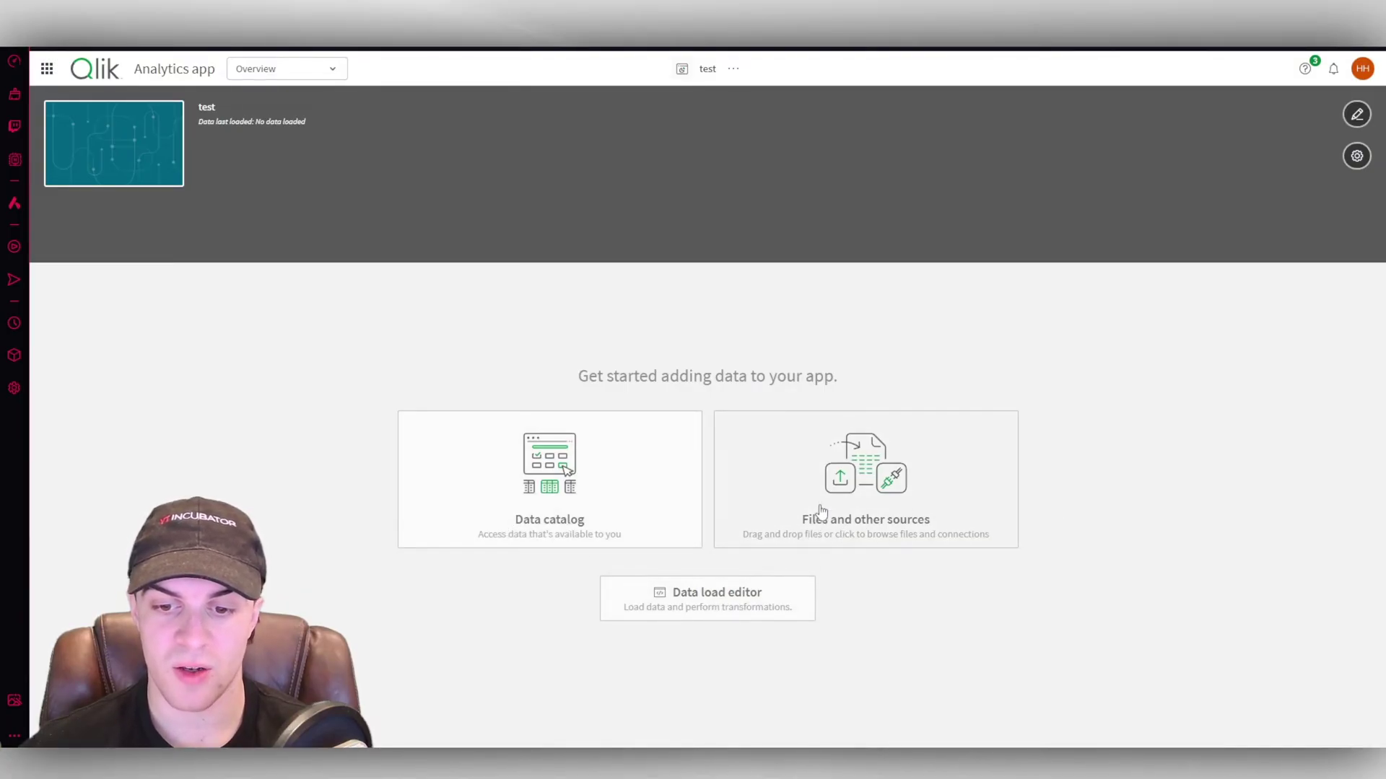
left_click(610, 469)
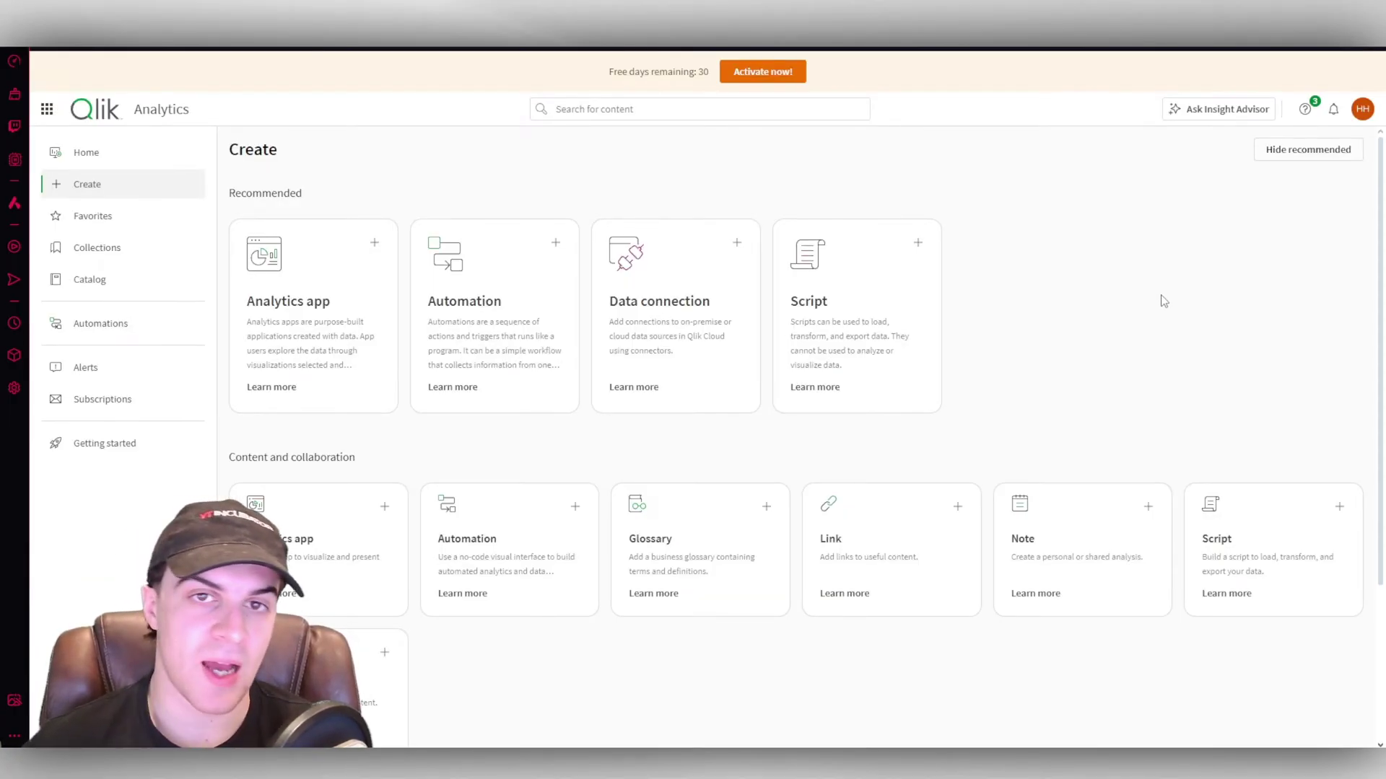
Browse the automation templates and try using a Slack reload template.
left_click(557, 242)
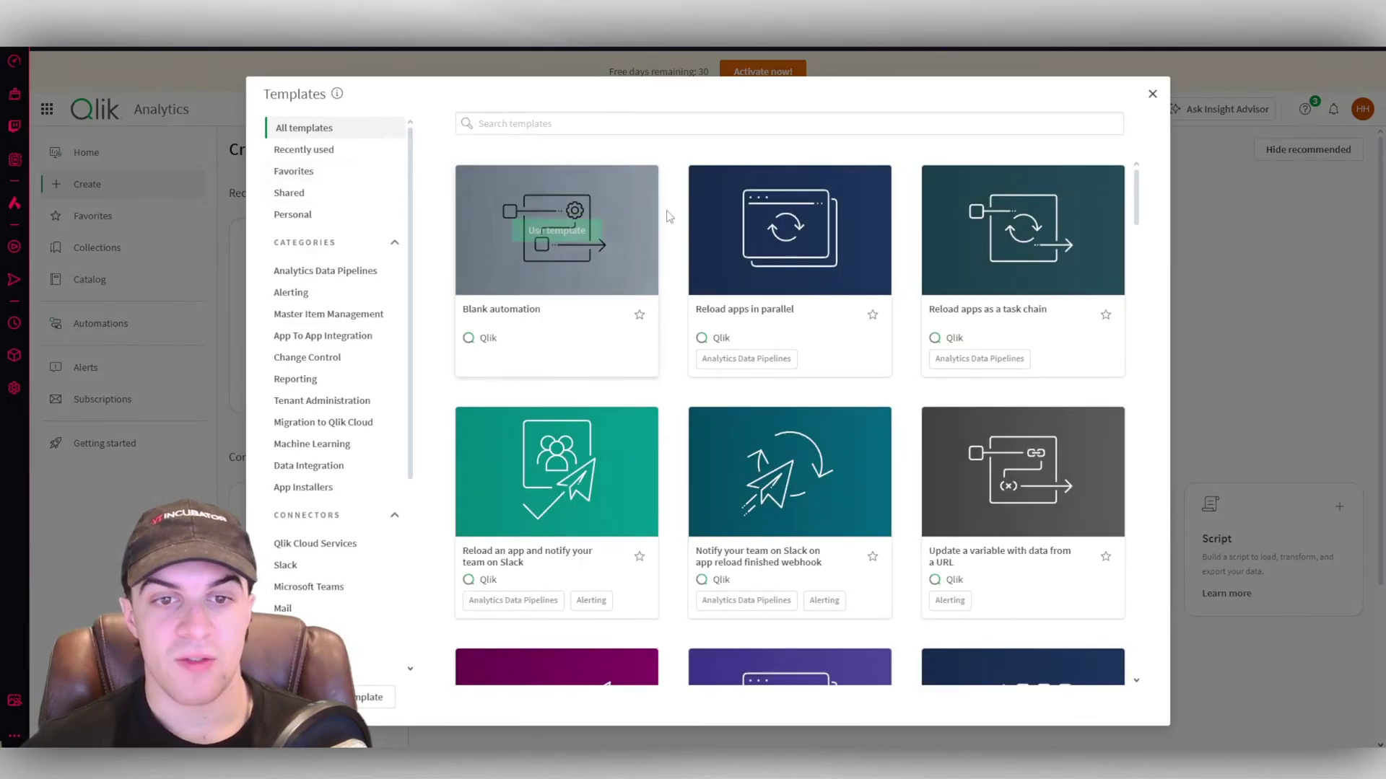
left_click_drag(1136, 189, 1187, 145)
scroll(361, 447, "down", 4)
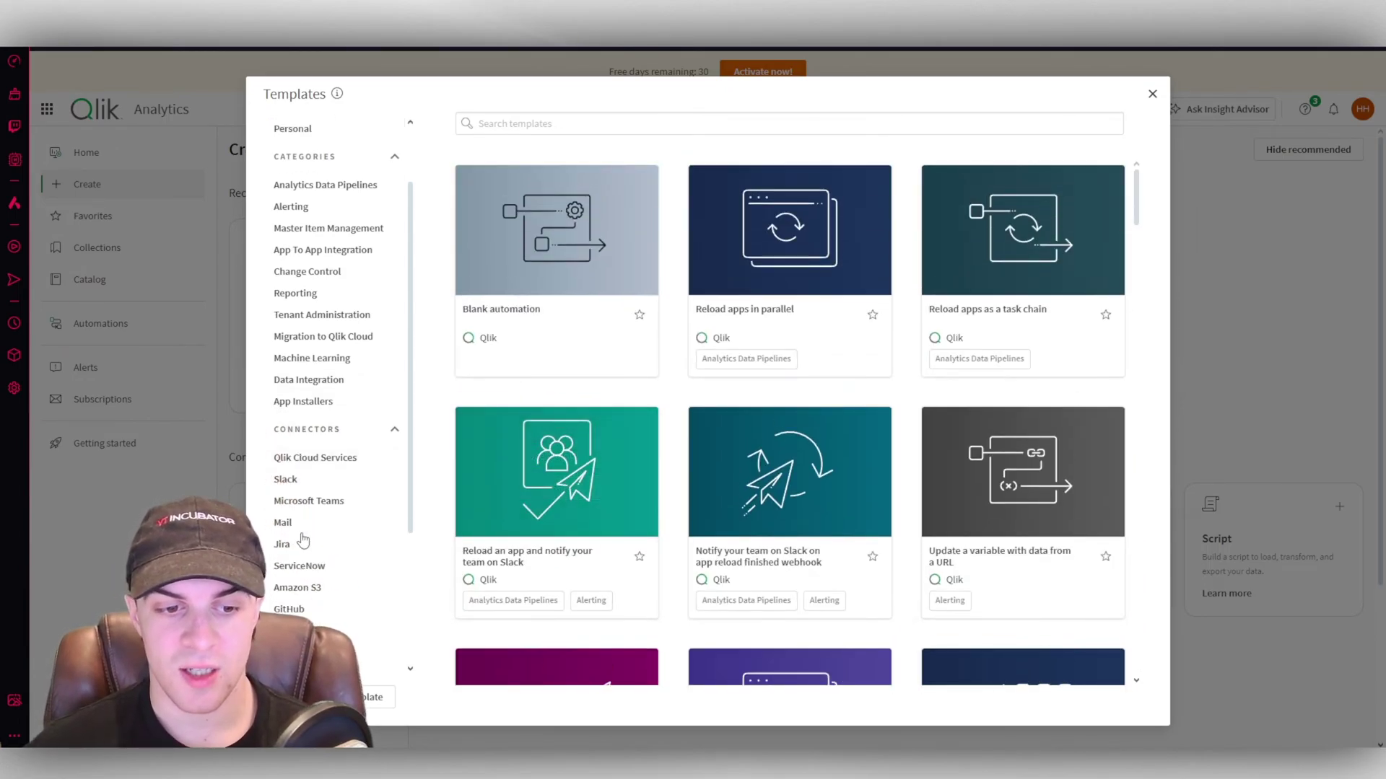
scroll(380, 433, "up", 4)
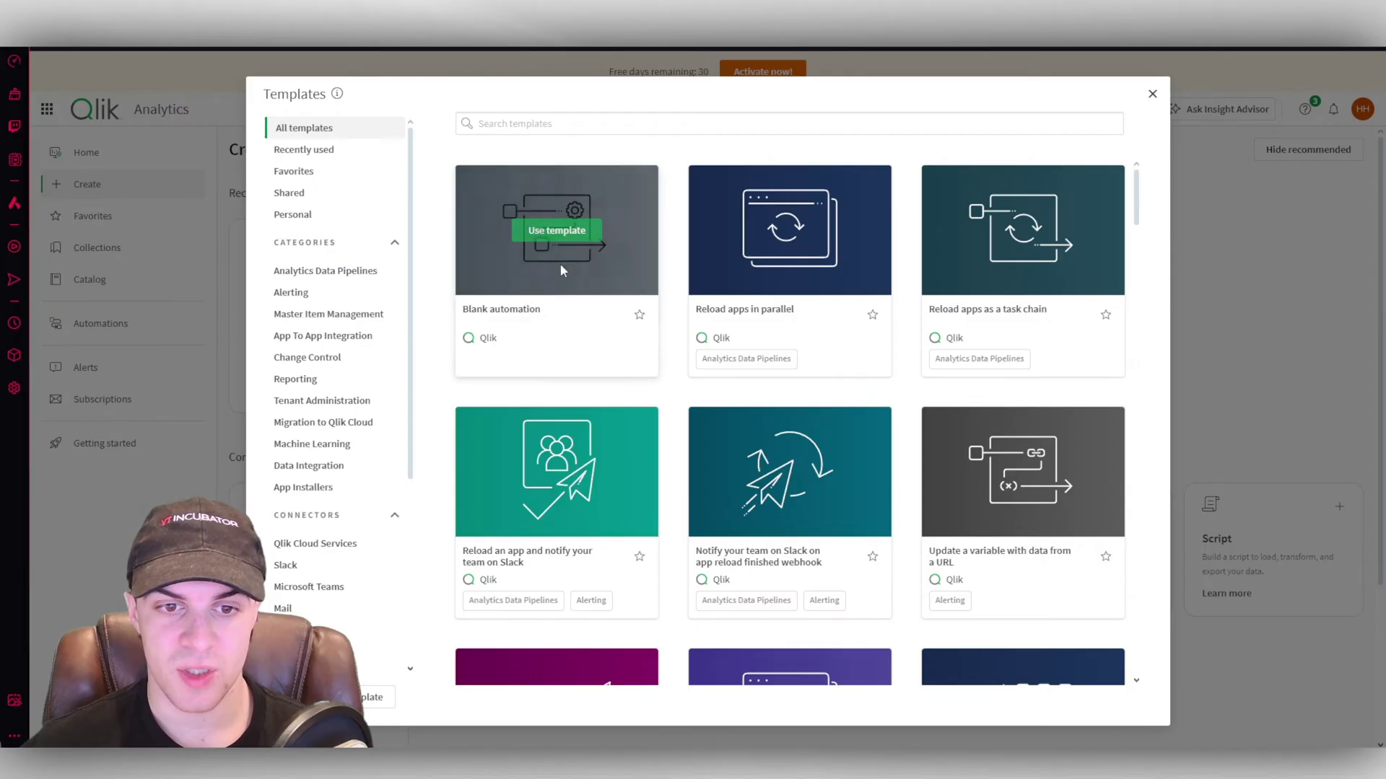
mouse_move(803, 249)
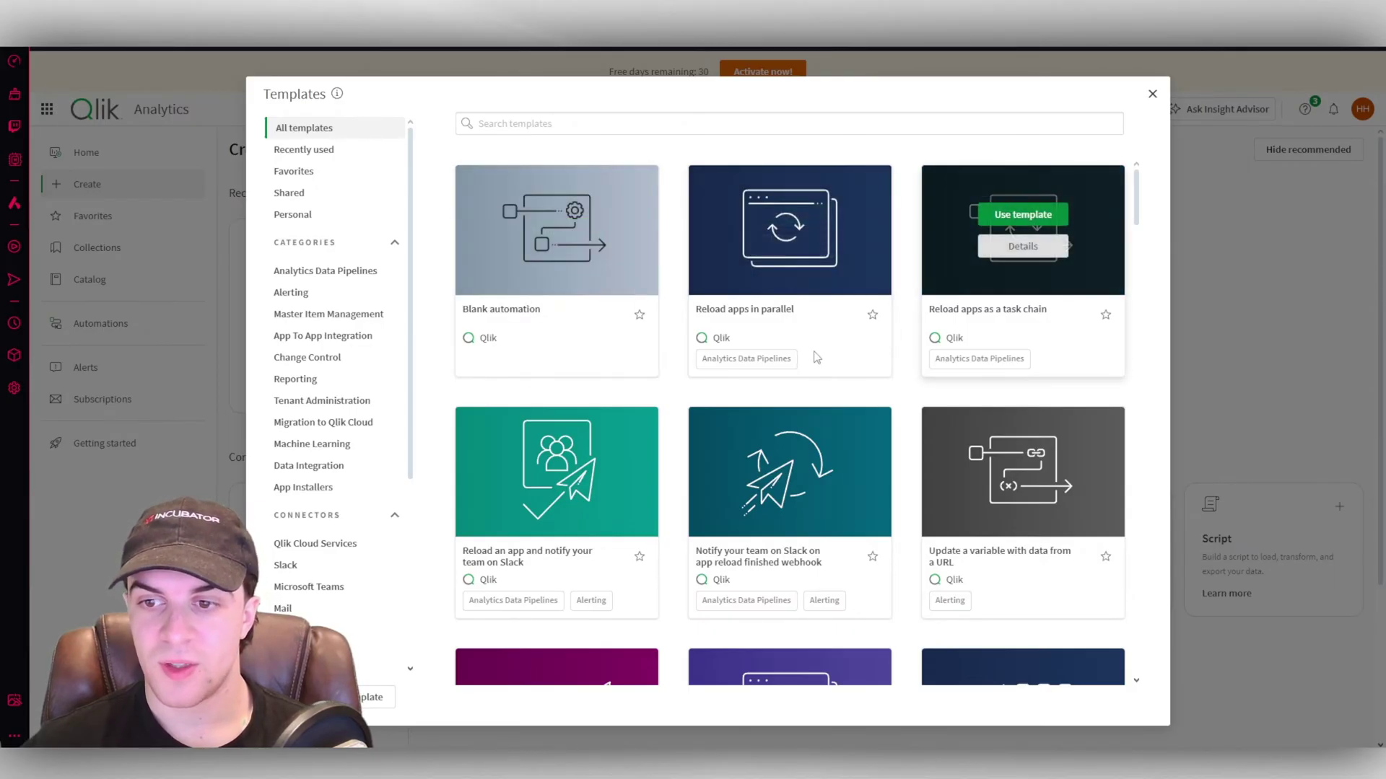
scroll(529, 308, "down", 3)
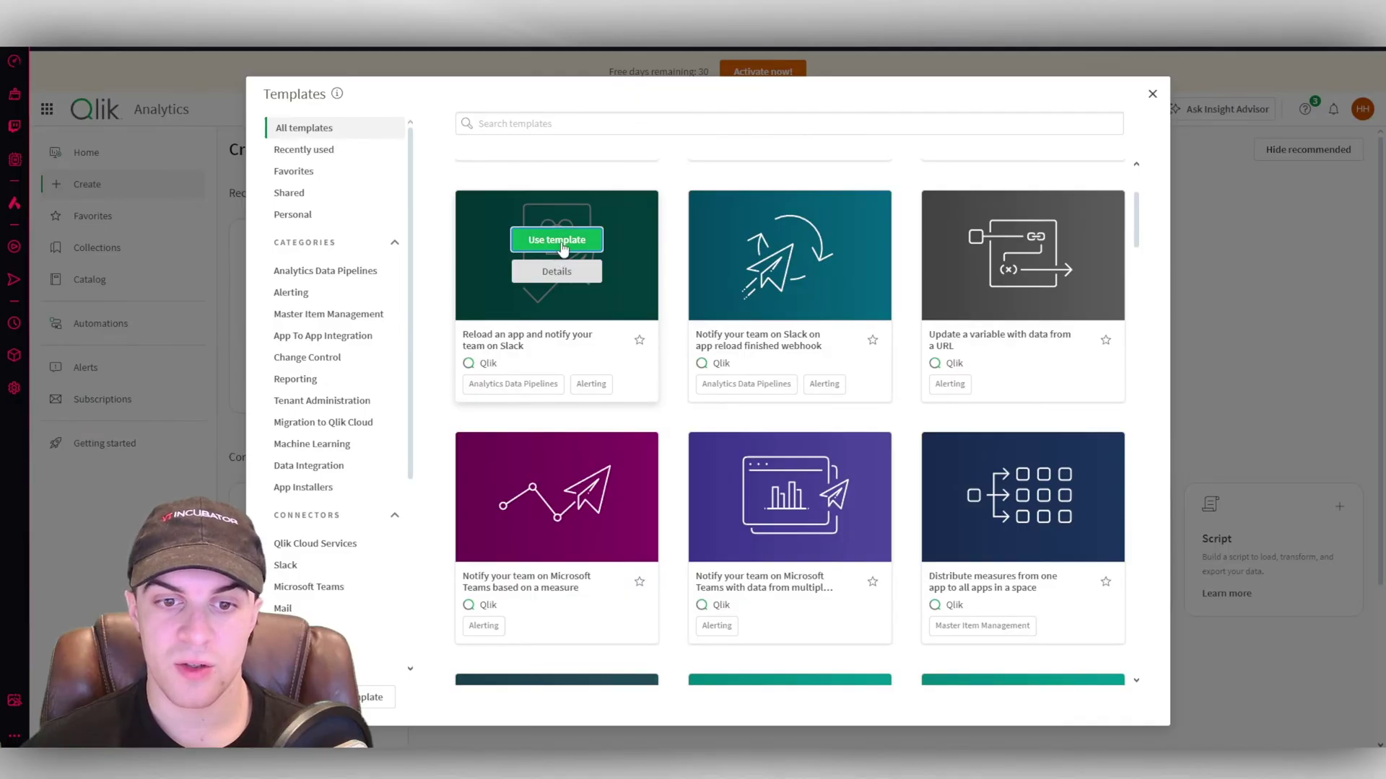
left_click(564, 247)
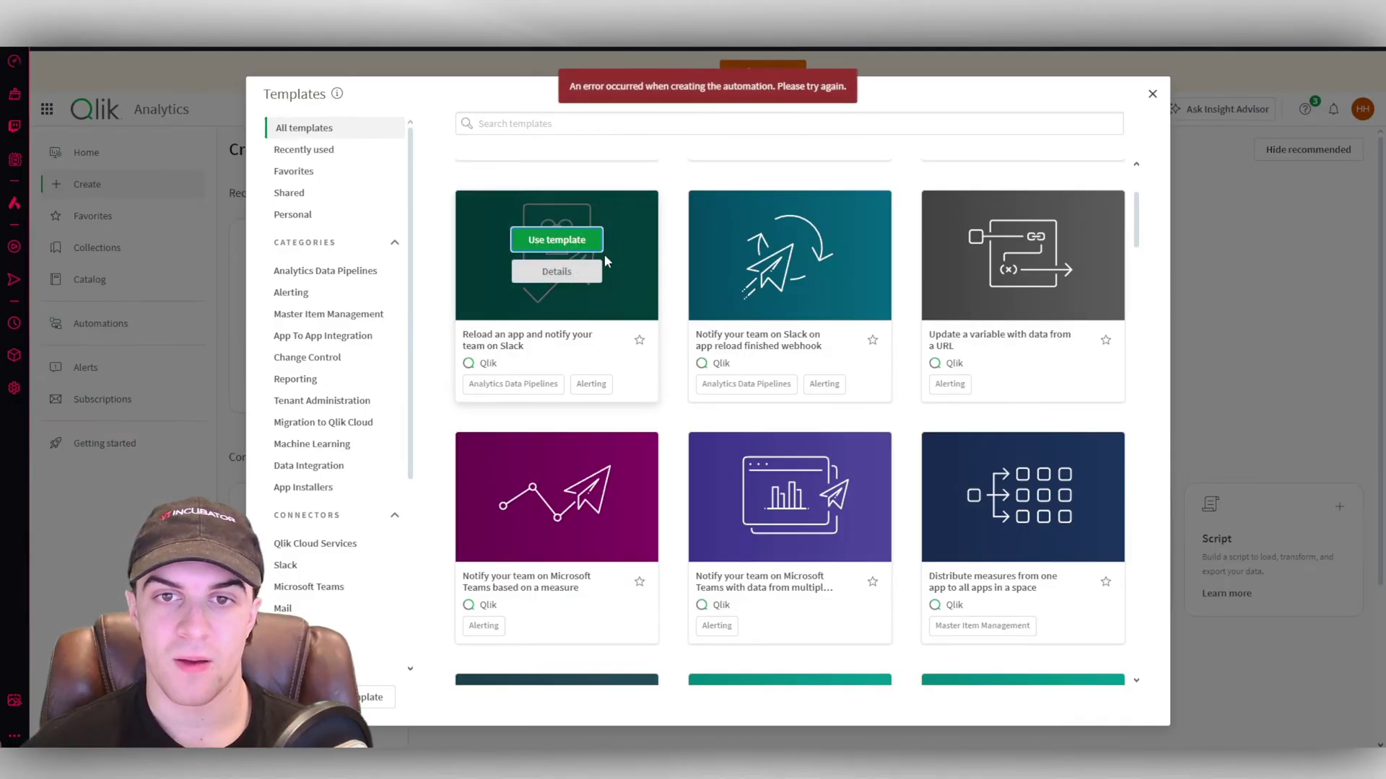
scroll(564, 248, "up", 3)
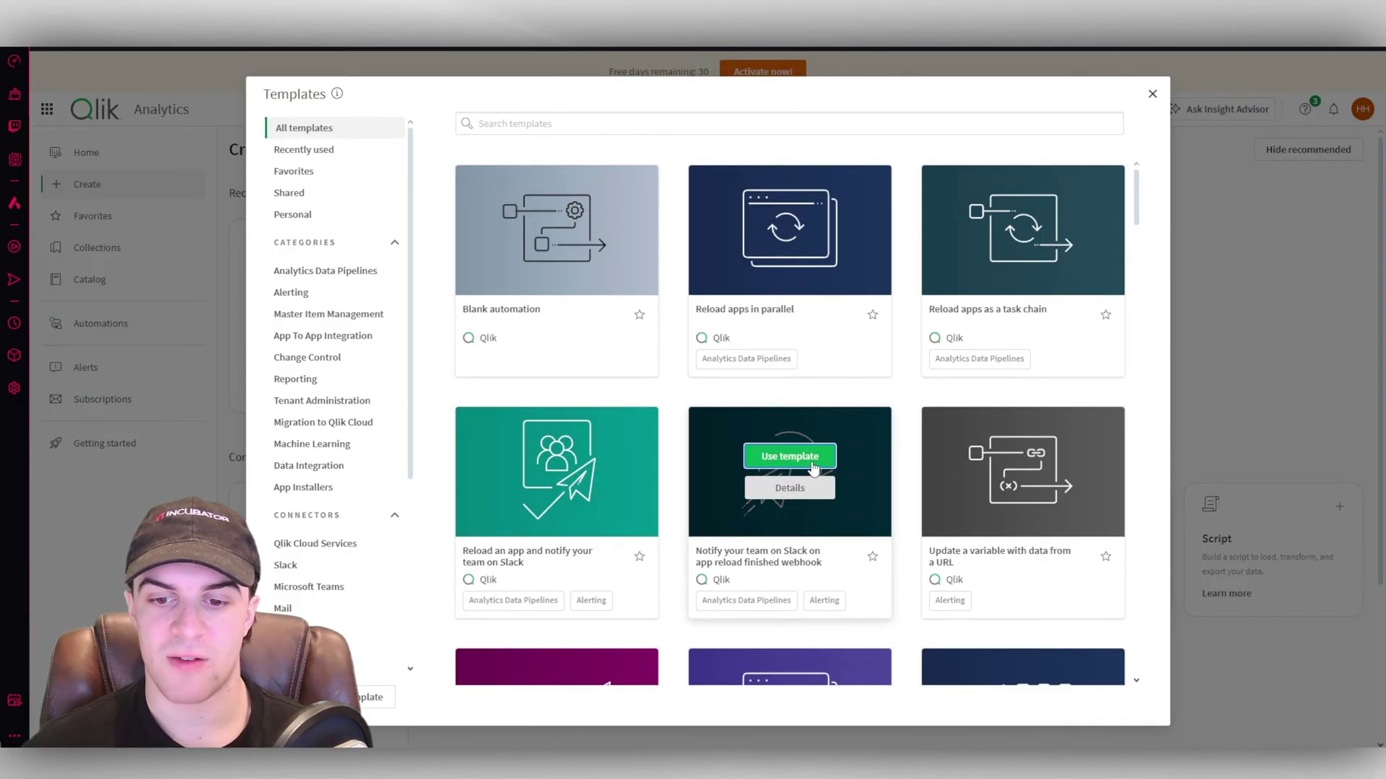
left_click(812, 469)
Filter templates by Slack, view the Start Data Integration details, then show all templates.
scroll(321, 530, "down", 2)
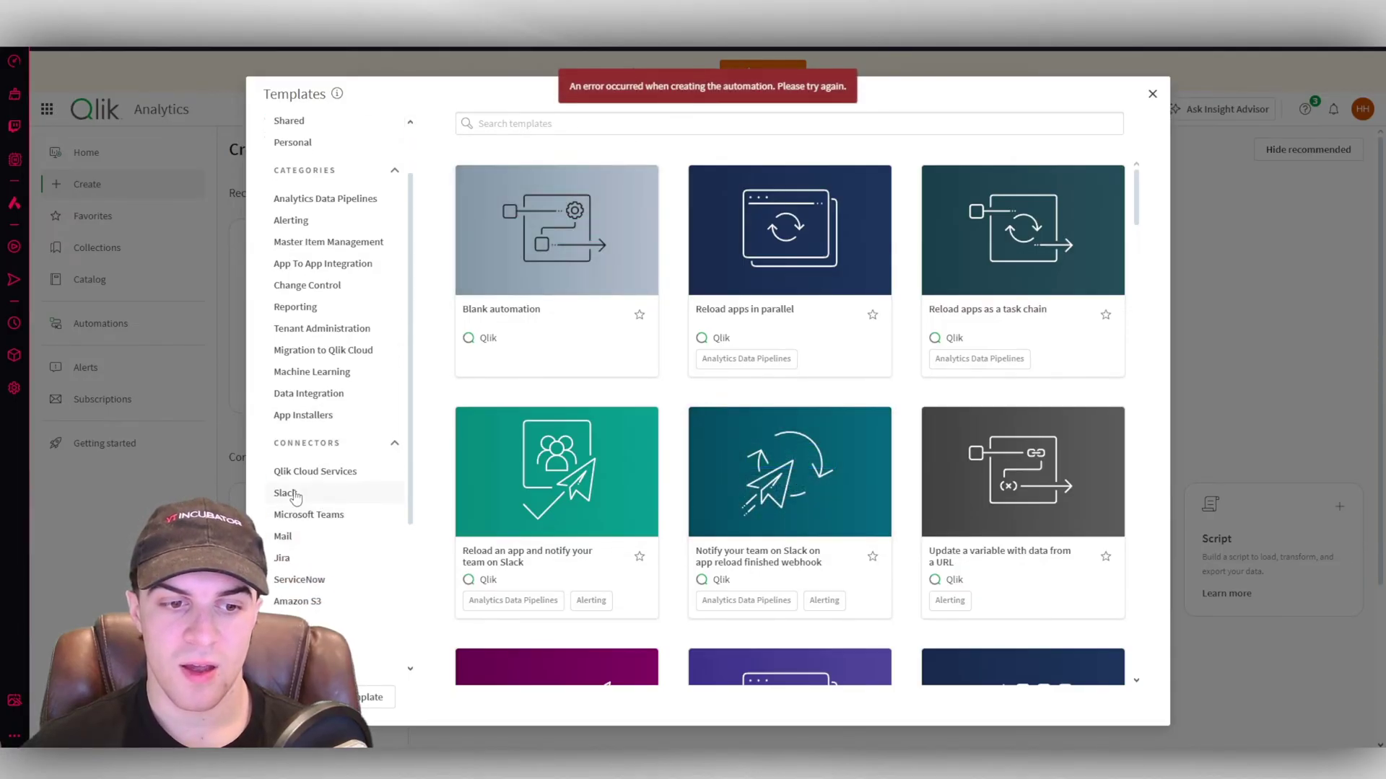
left_click(303, 493)
scroll(563, 433, "down", 3)
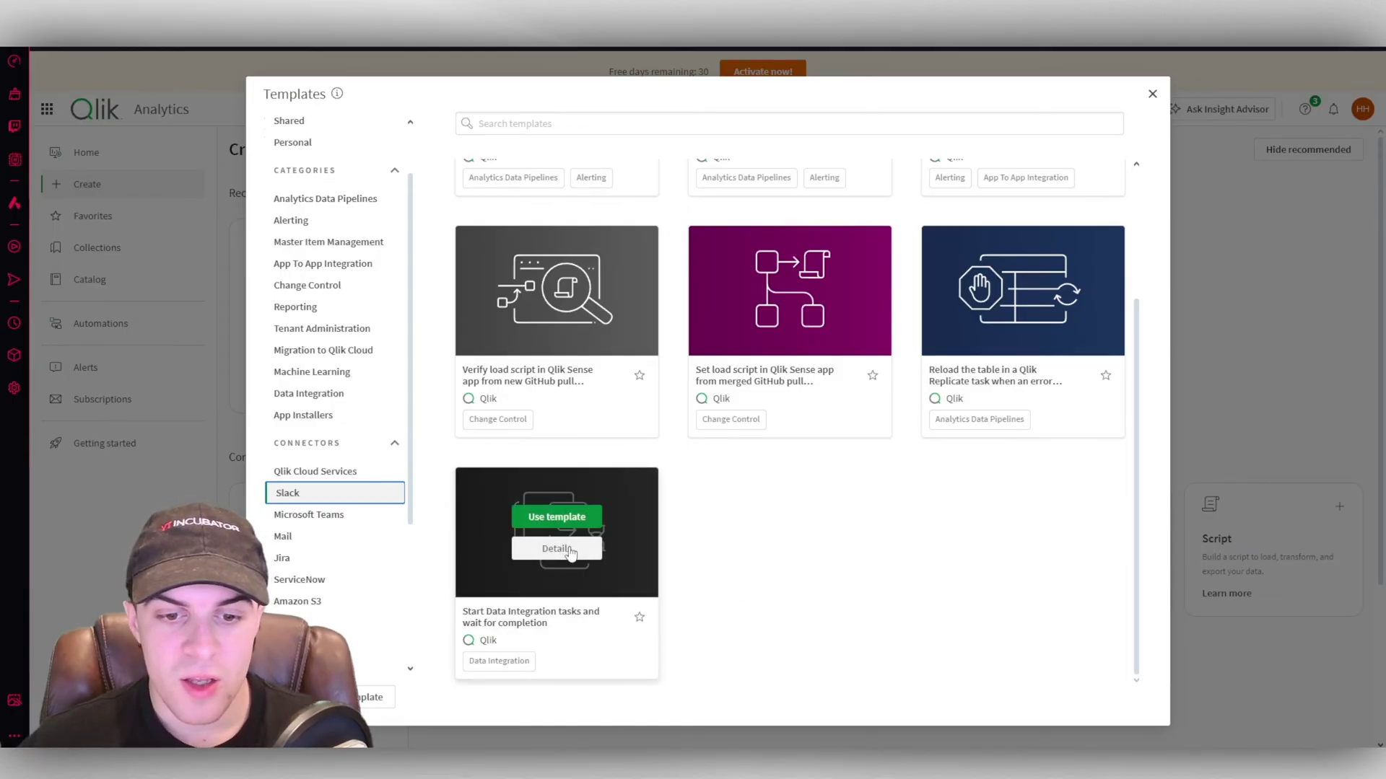
left_click(556, 550)
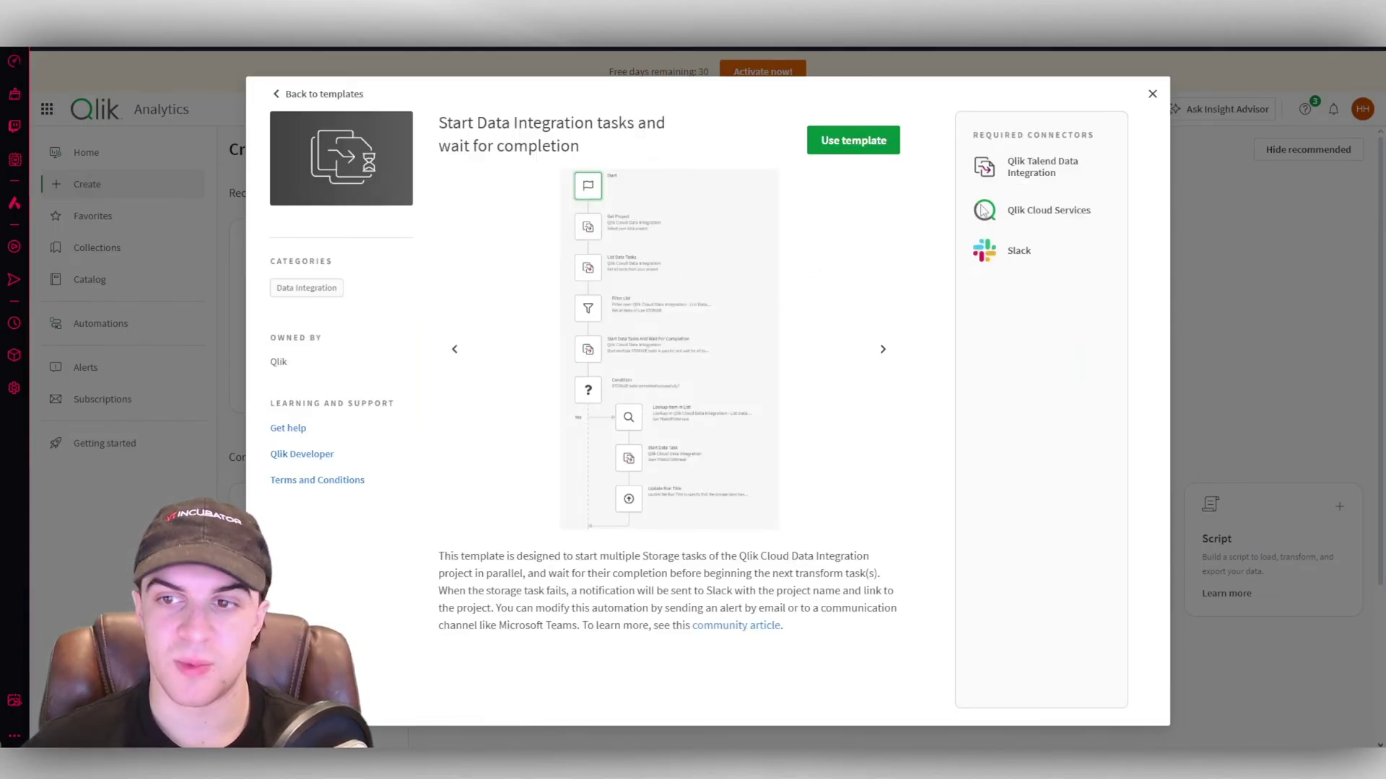
left_click(318, 94)
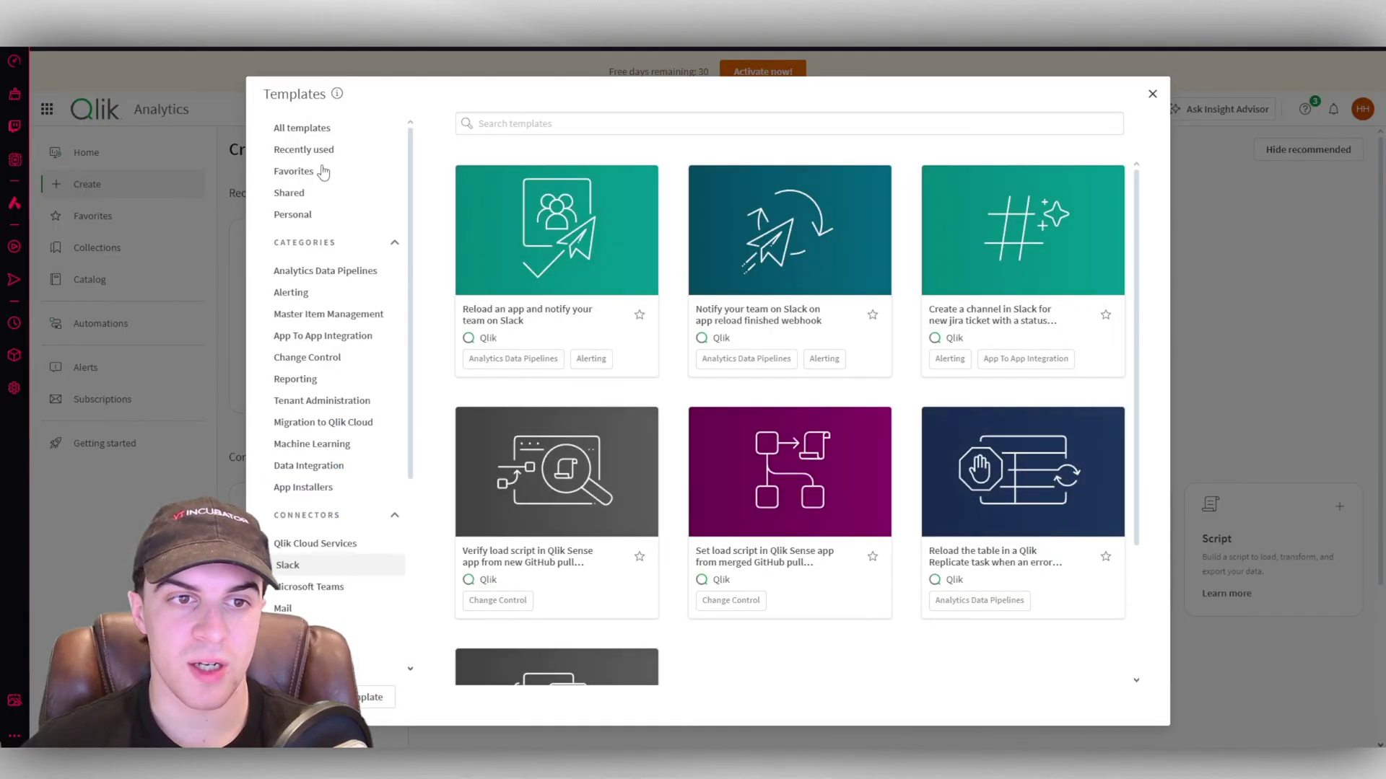
left_click(301, 134)
mouse_move(545, 230)
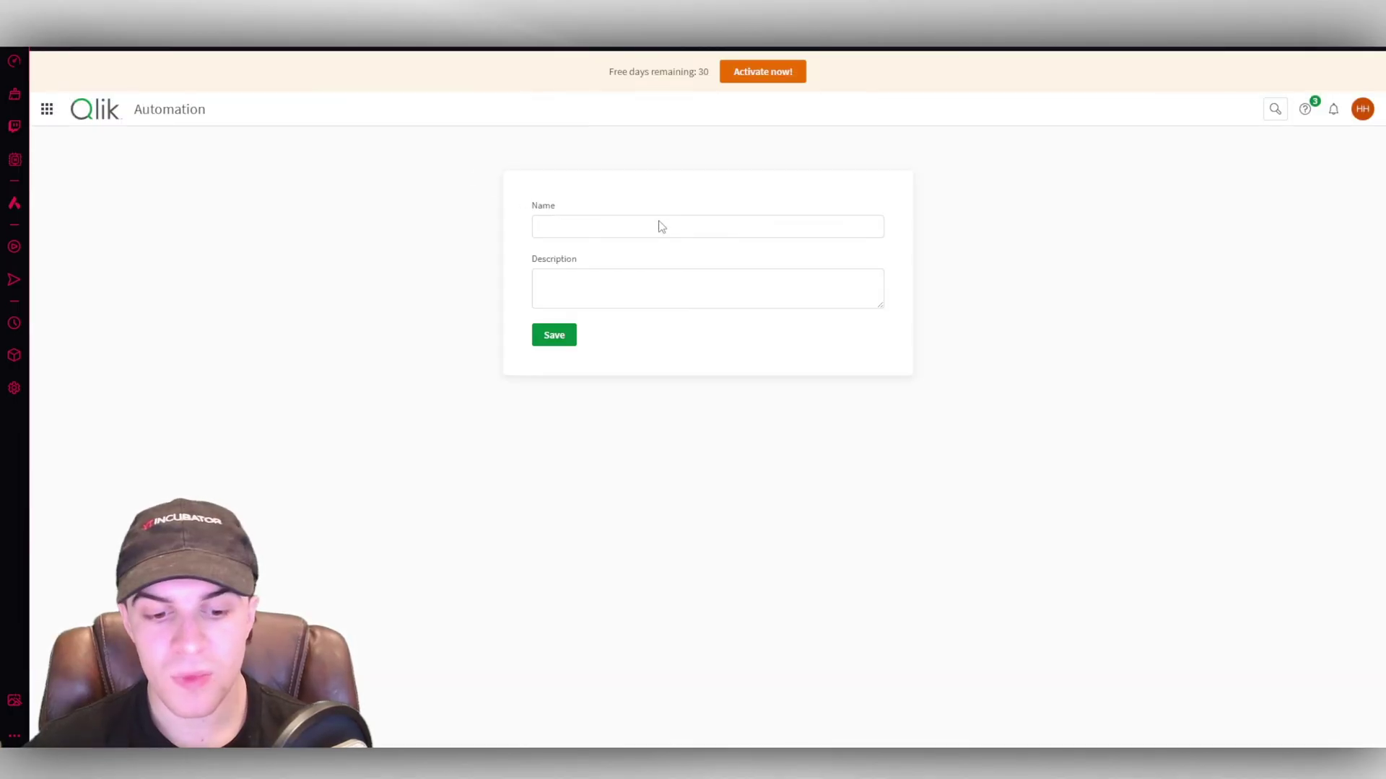
Try saving a blank automation named 'test', dismiss the licence-limit notice, and return to Create.
left_click(686, 229)
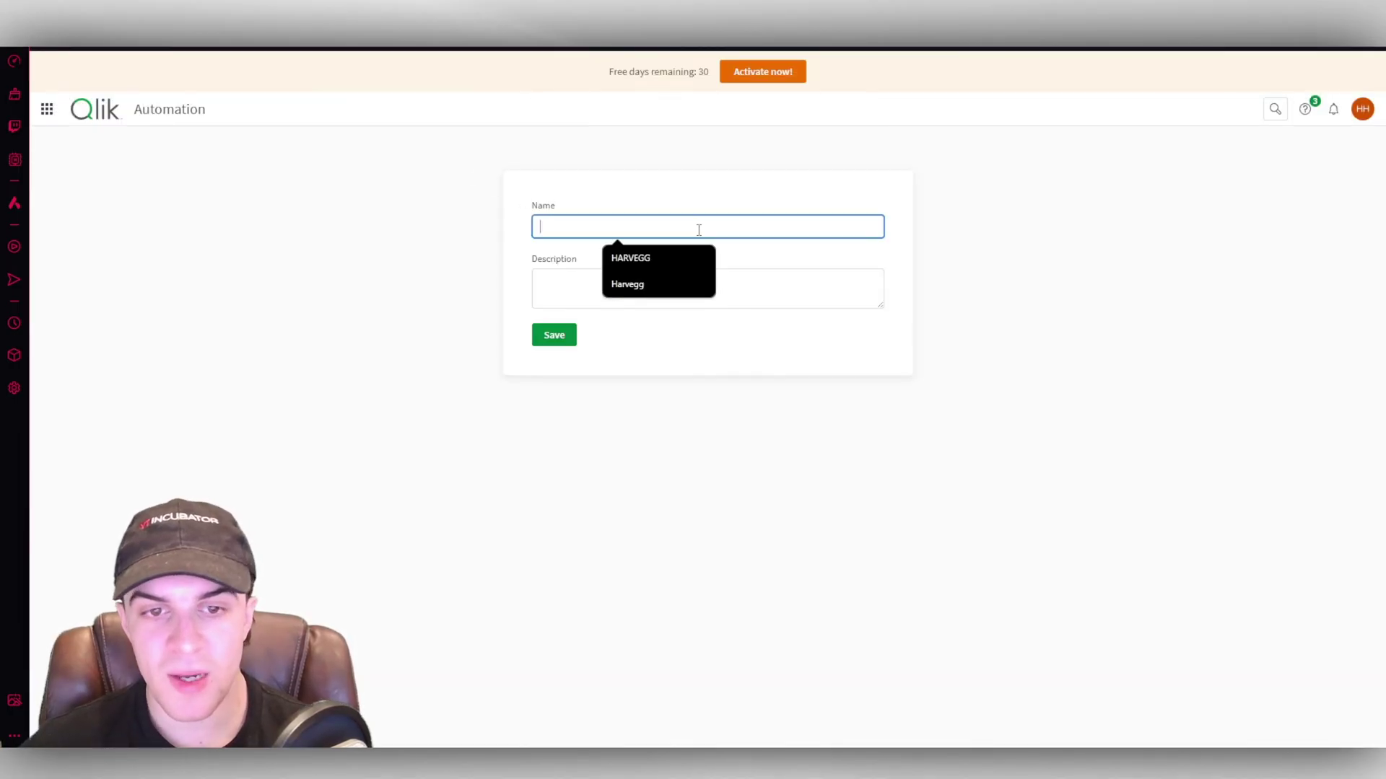
type("test")
left_click(557, 336)
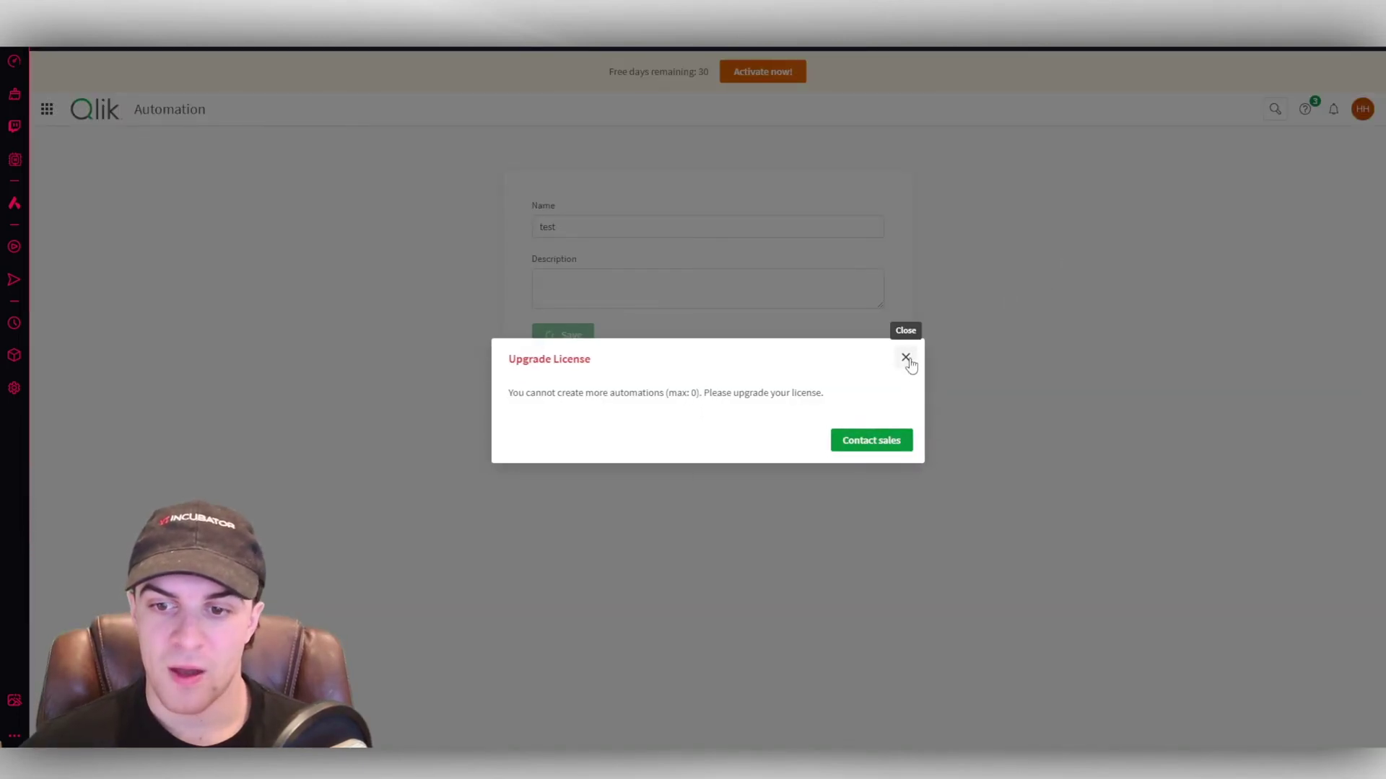
left_click(906, 358)
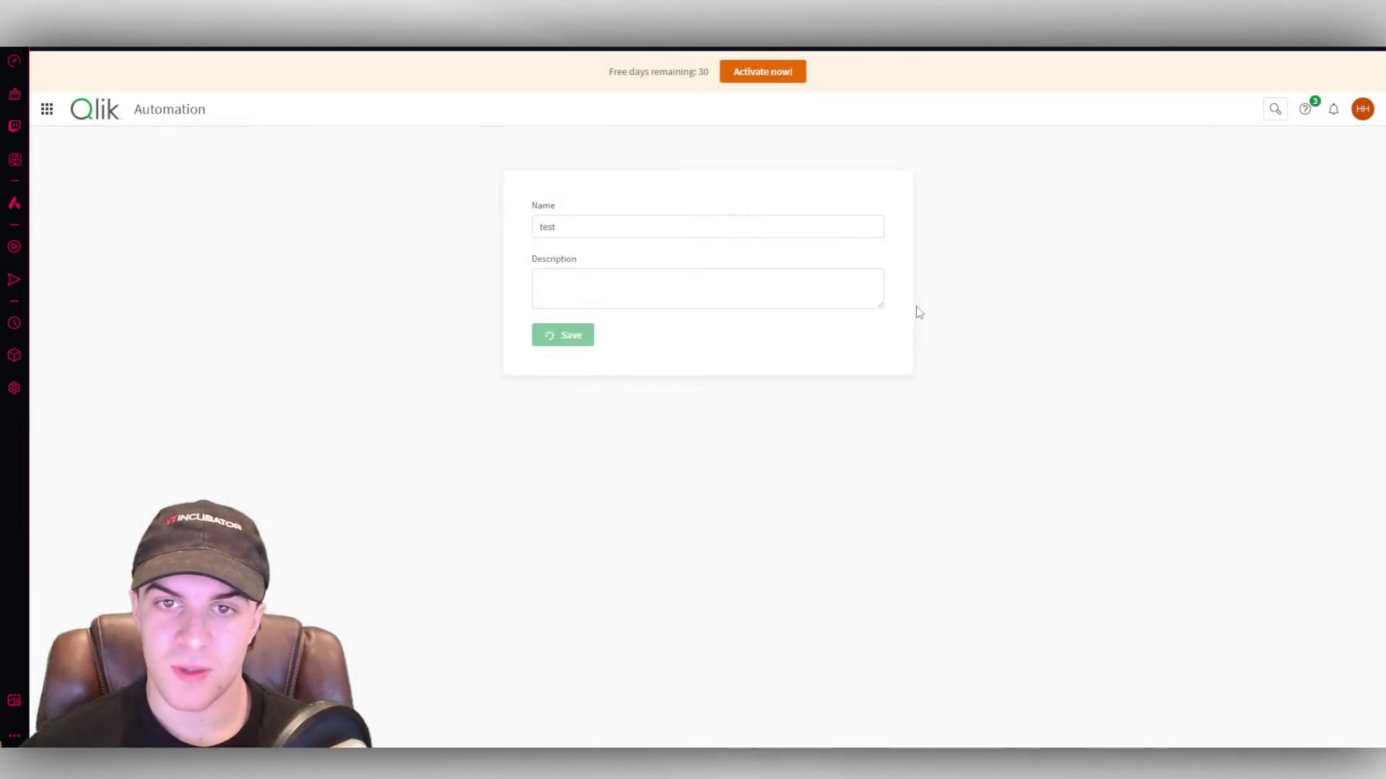
left_click(38, 41)
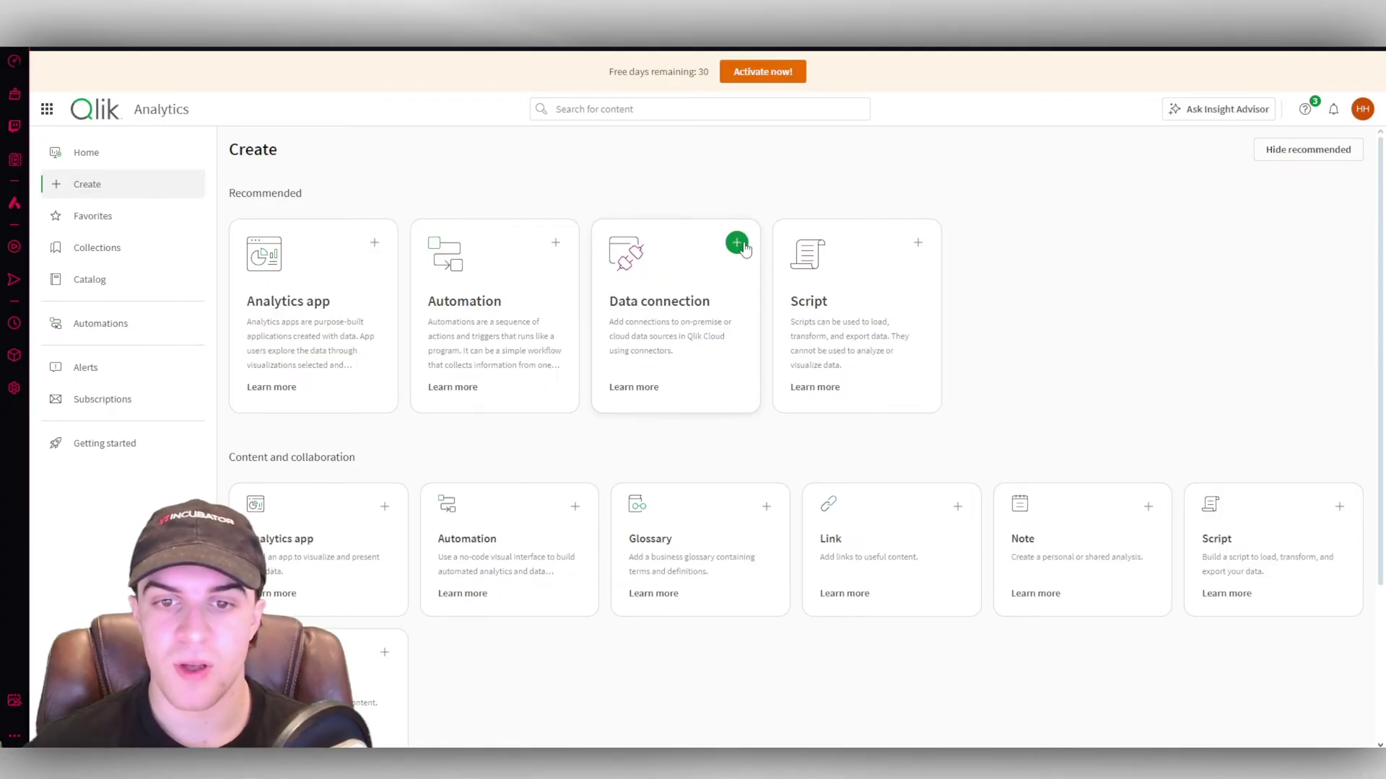
Open and close the new data connection and new script forms without creating anything.
left_click(687, 277)
left_click_drag(918, 318, 907, 518)
left_click(918, 187)
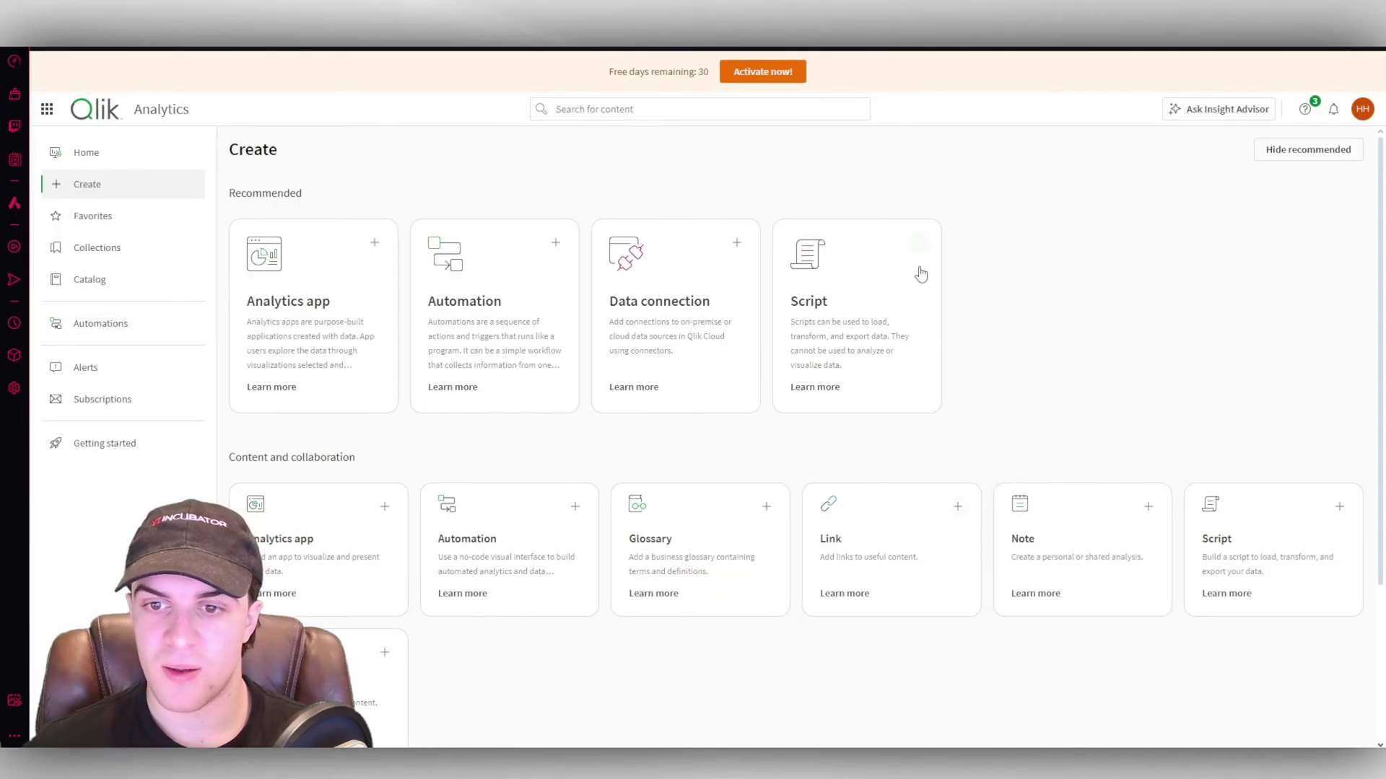
left_click(794, 271)
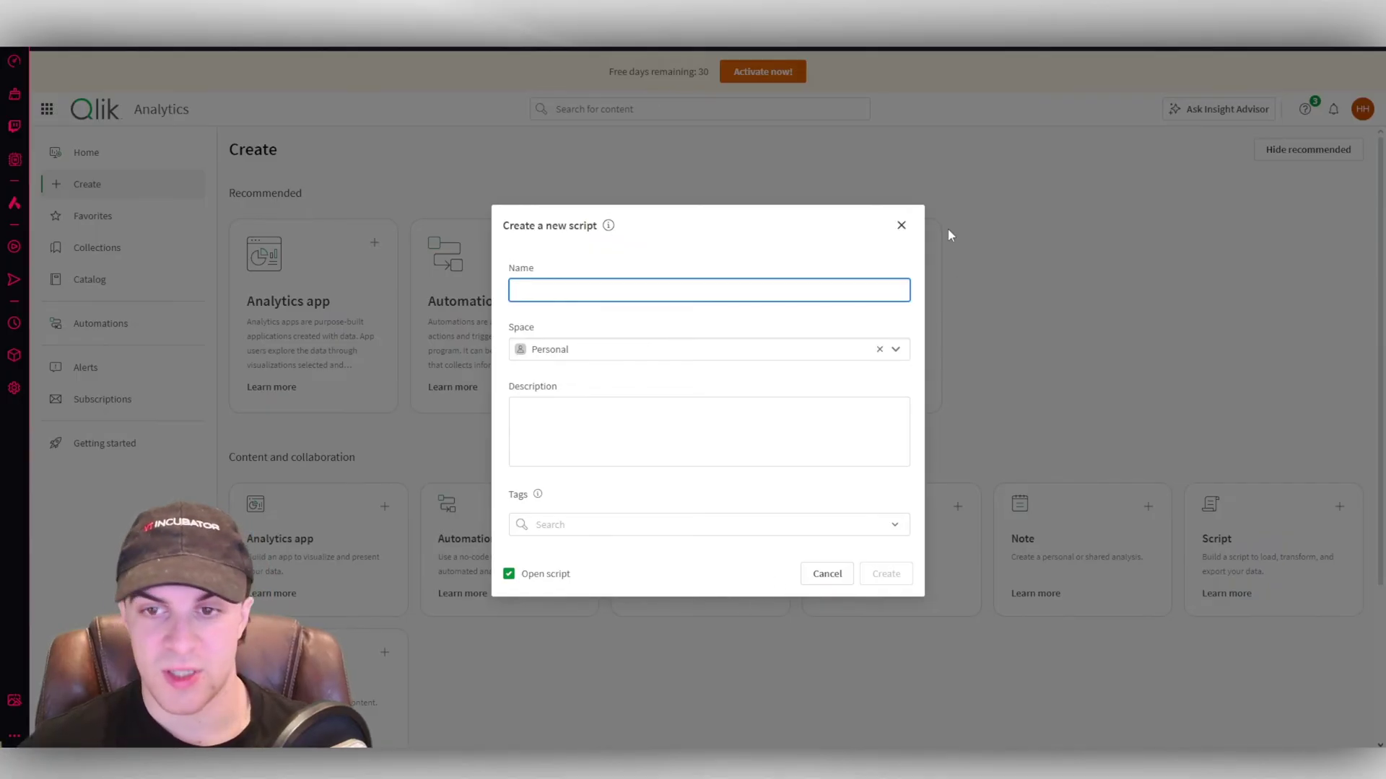
left_click(901, 225)
scroll(705, 350, "down", 3)
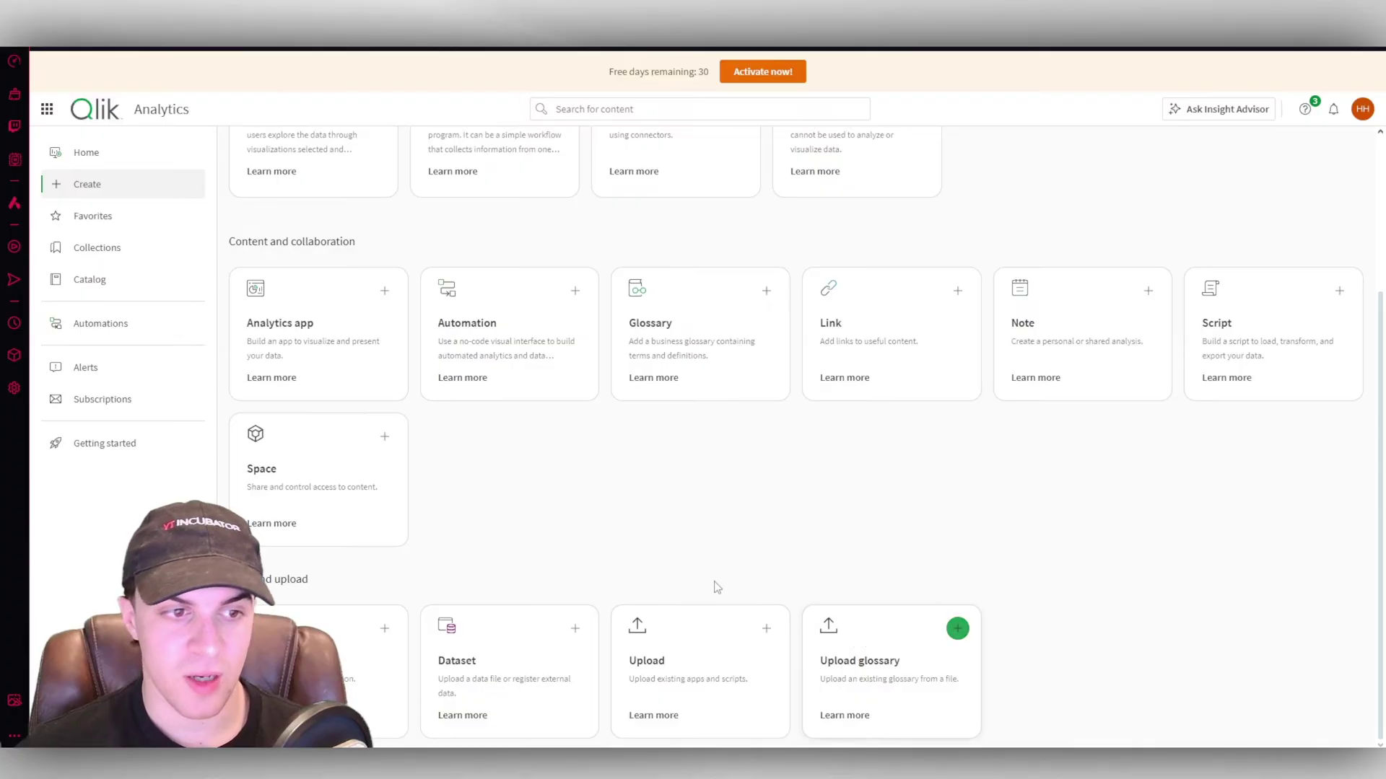
Open and close the new link form without creating a link.
left_click(855, 330)
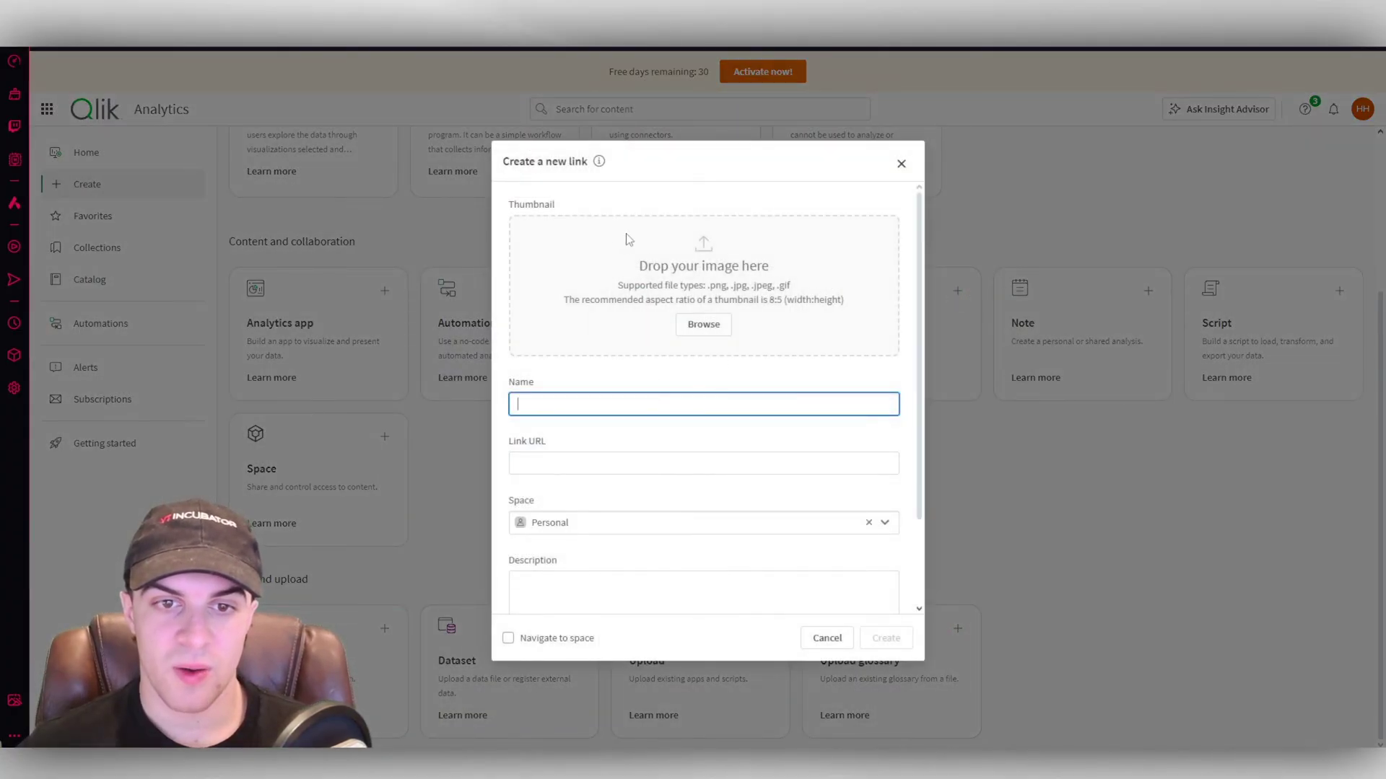
scroll(643, 402, "down", 3)
left_click(902, 163)
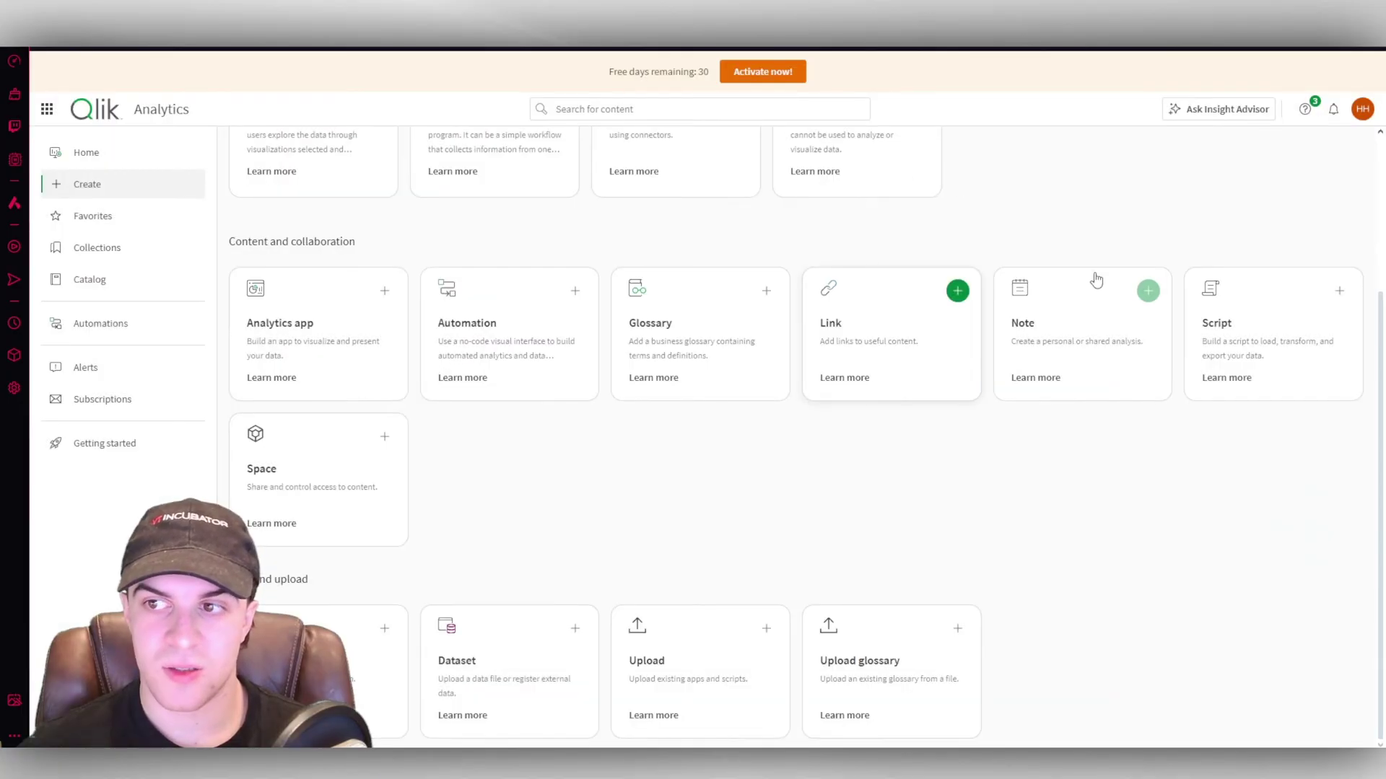
scroll(1082, 311, "up", 5)
Go to Home, then switch to the Administration section through the navigation launcher.
left_click(86, 152)
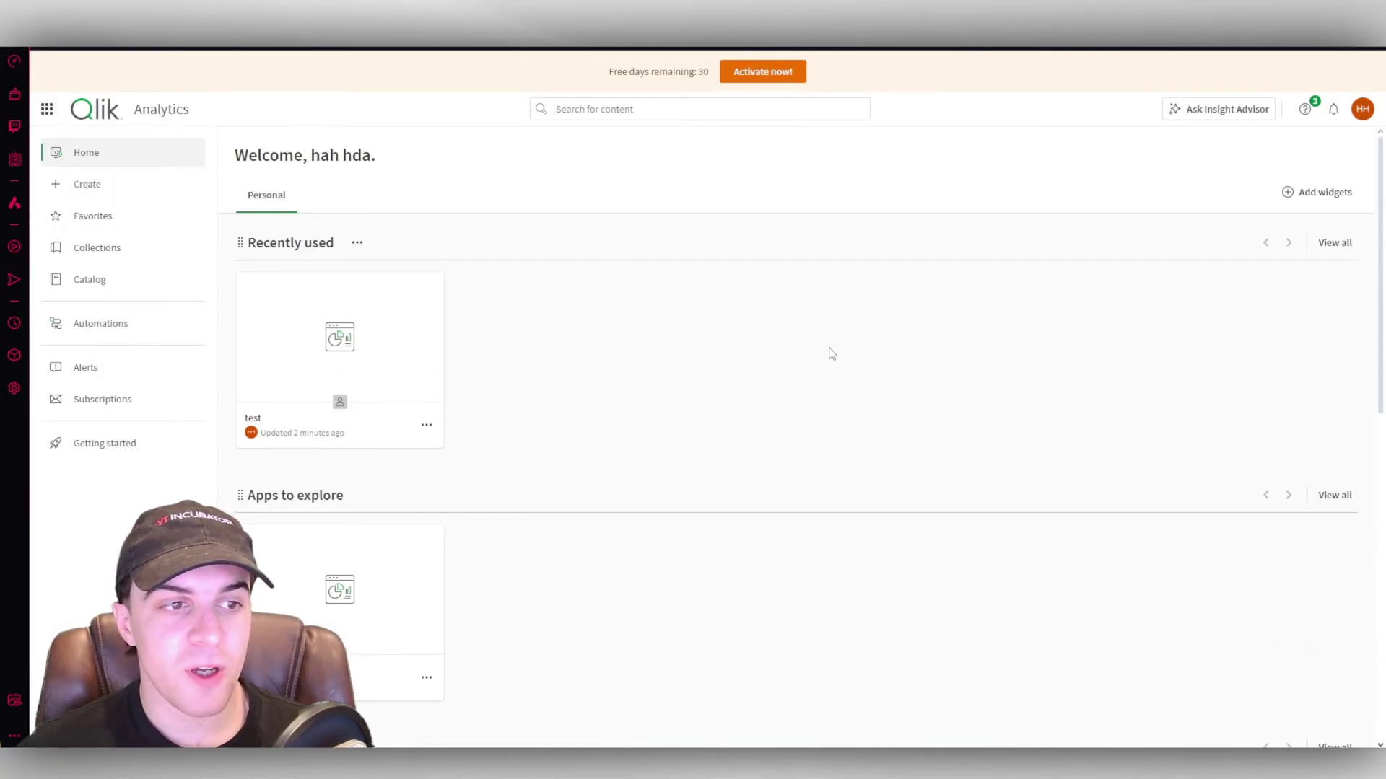
scroll(827, 357, "down", 10)
scroll(854, 572, "up", 10)
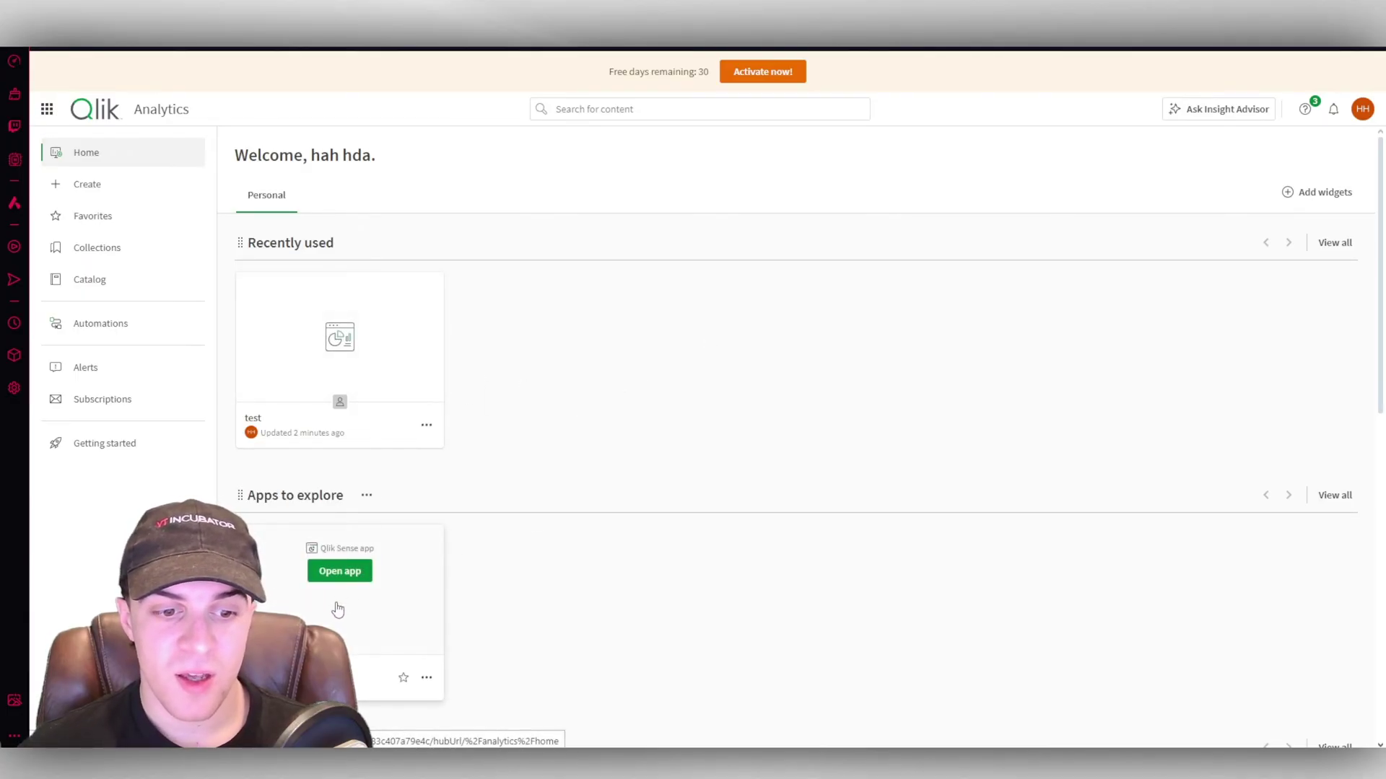
scroll(708, 473, "down", 8)
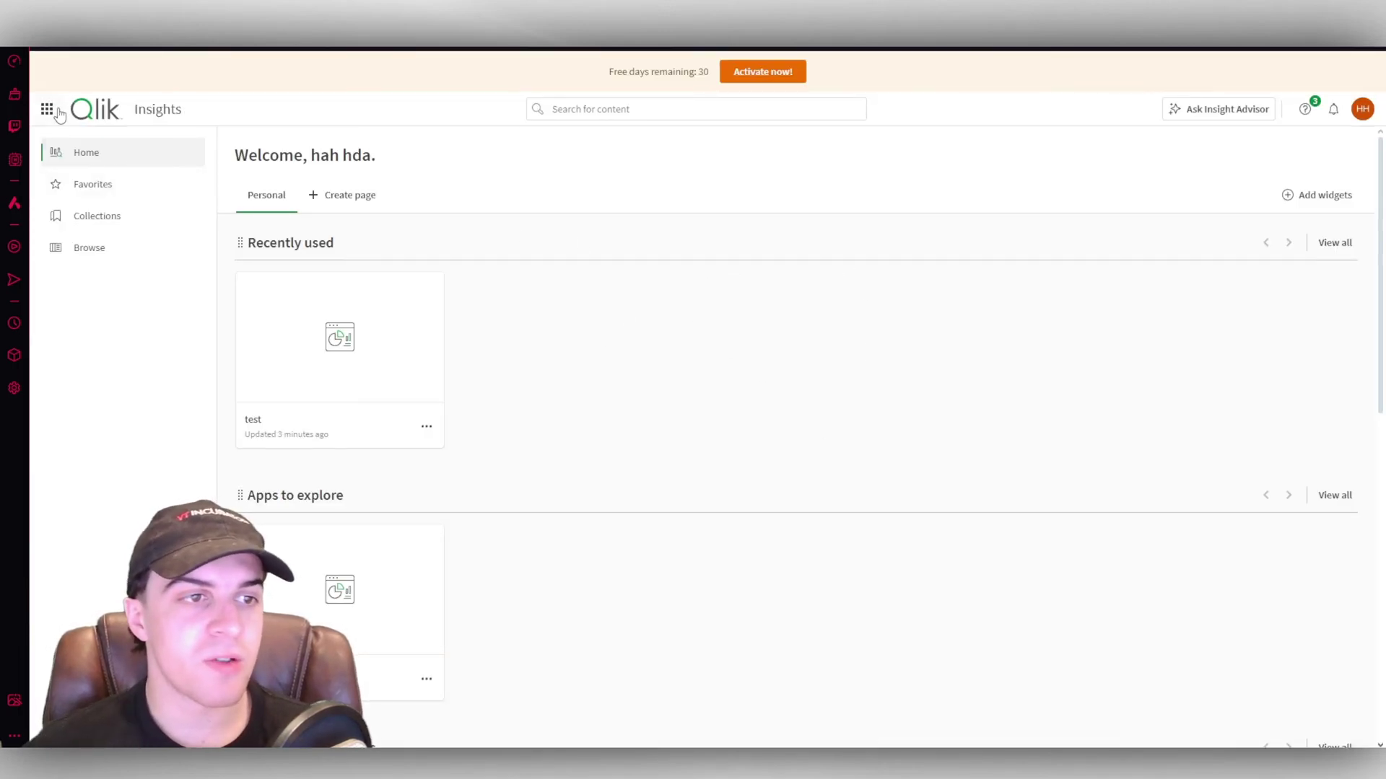
left_click(58, 112)
left_click(69, 234)
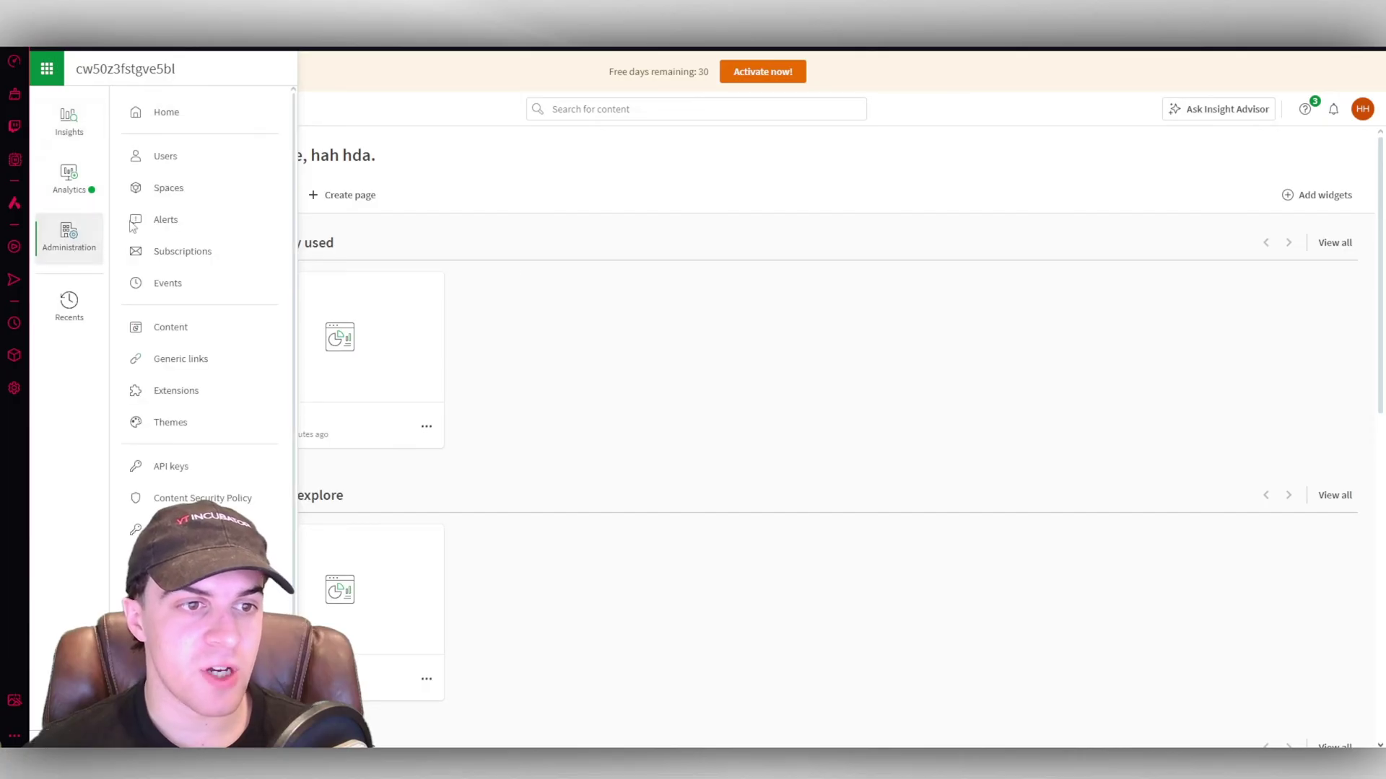
scroll(205, 217, "down", 1)
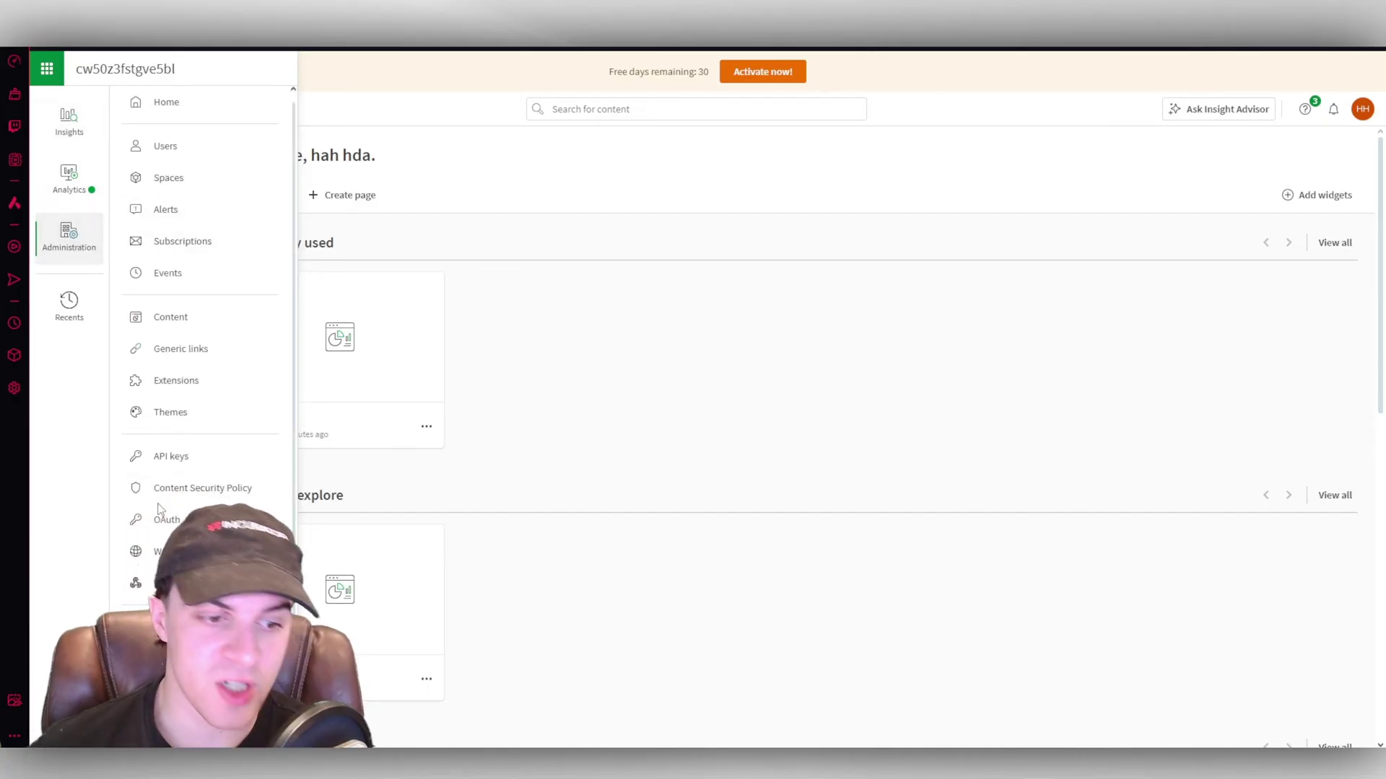
scroll(166, 217, "up", 1)
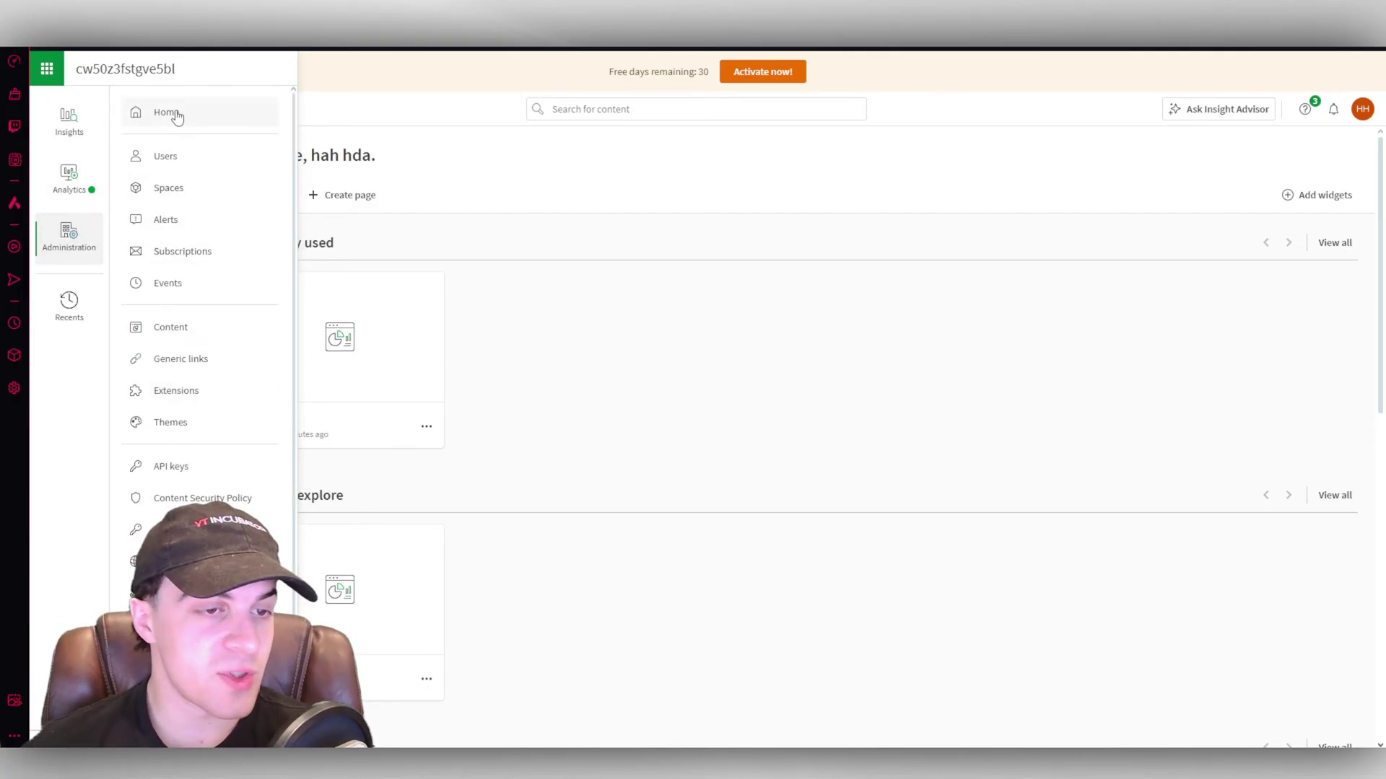
Check Spaces without creating a shared space, then view the Alerts and Subscriptions lists.
left_click(166, 190)
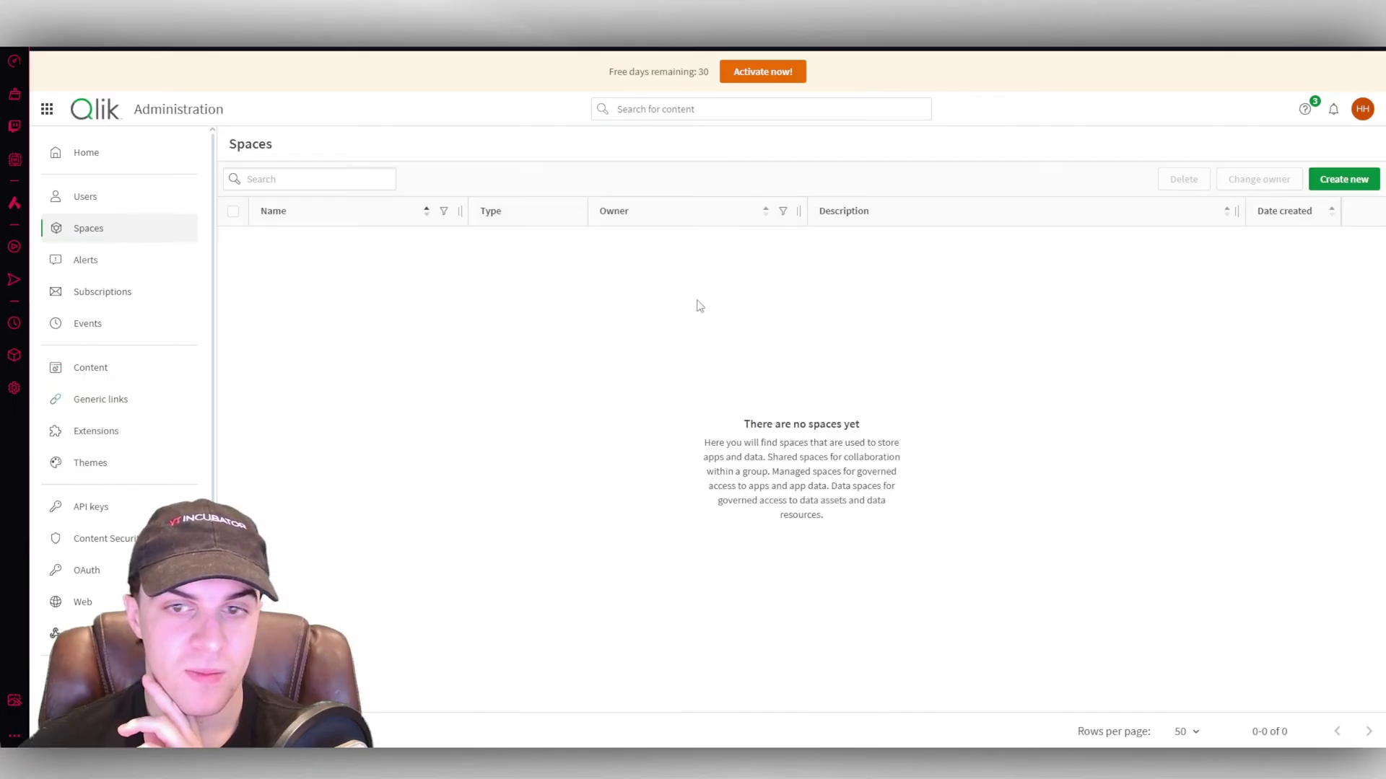
left_click(1337, 179)
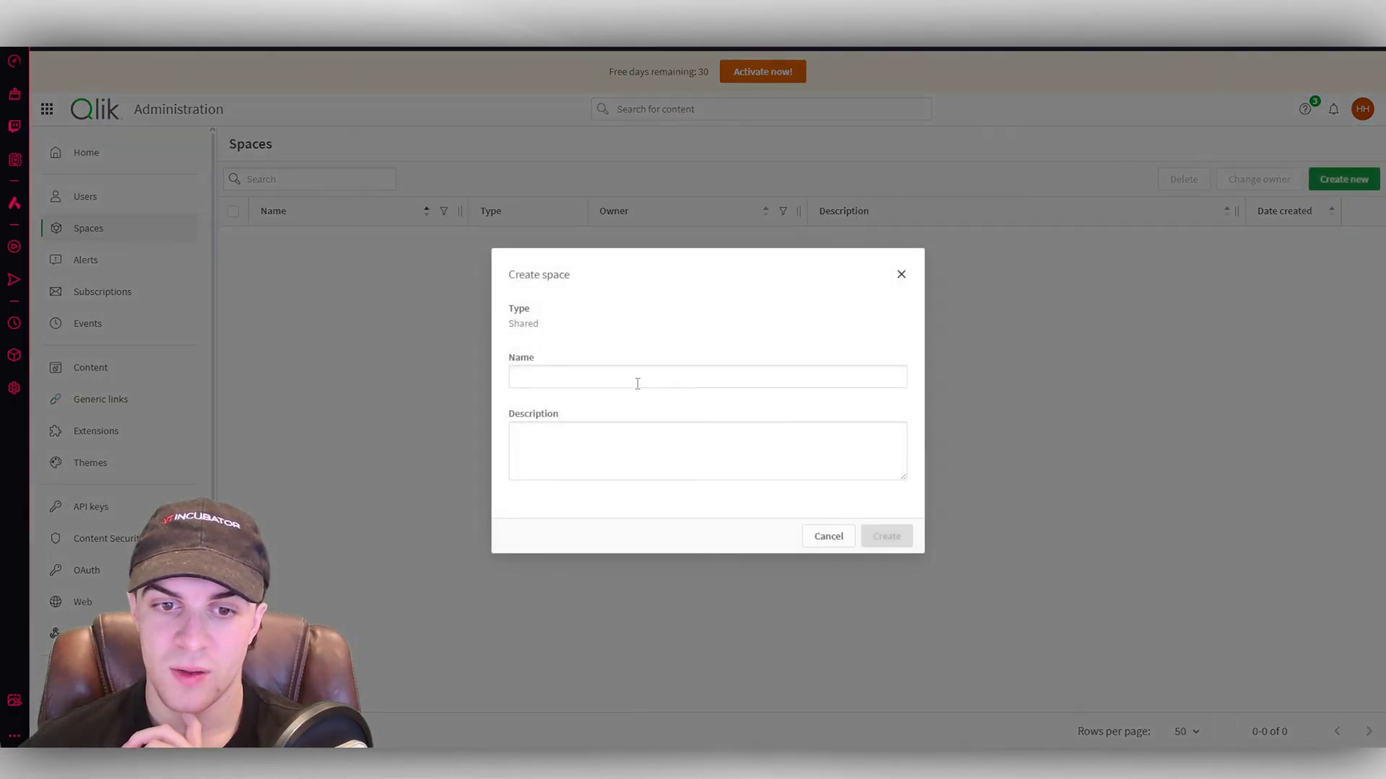
left_click(900, 275)
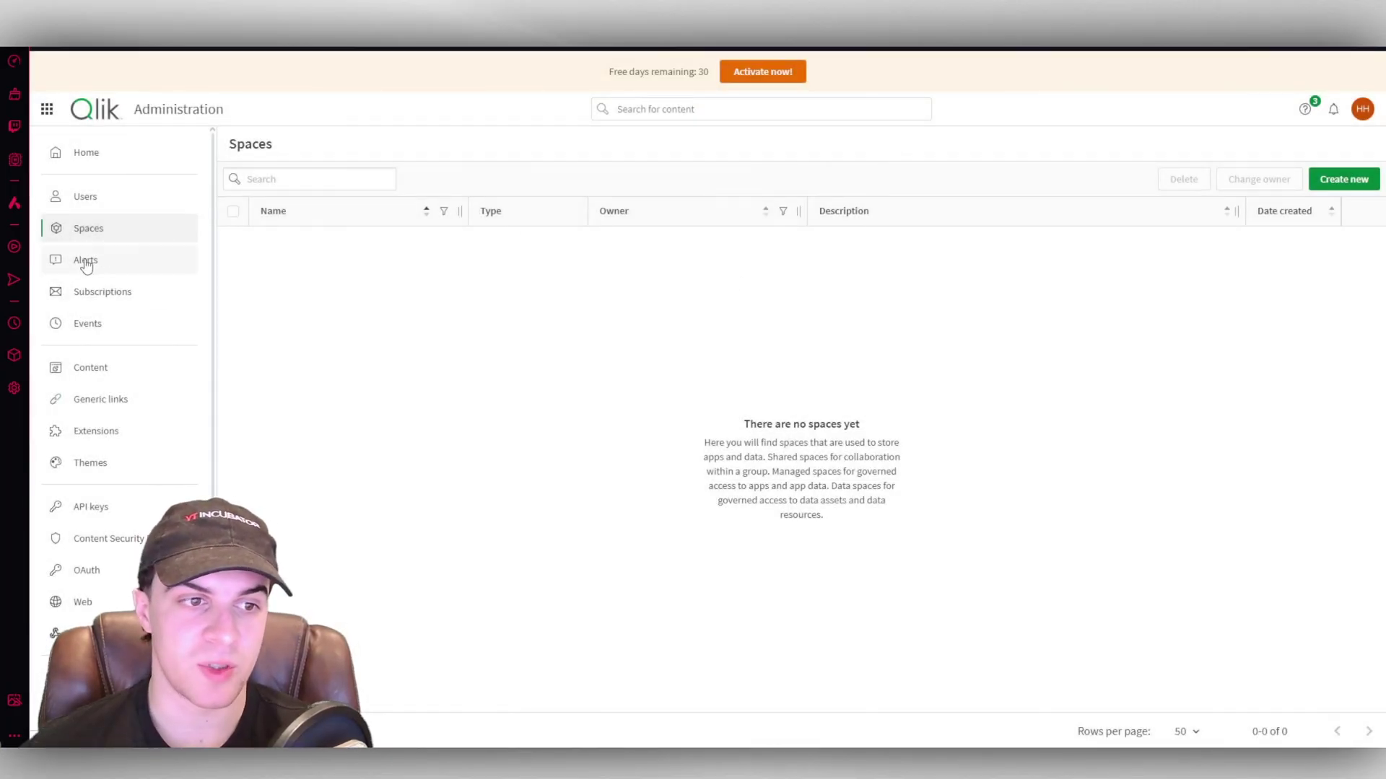
left_click(92, 268)
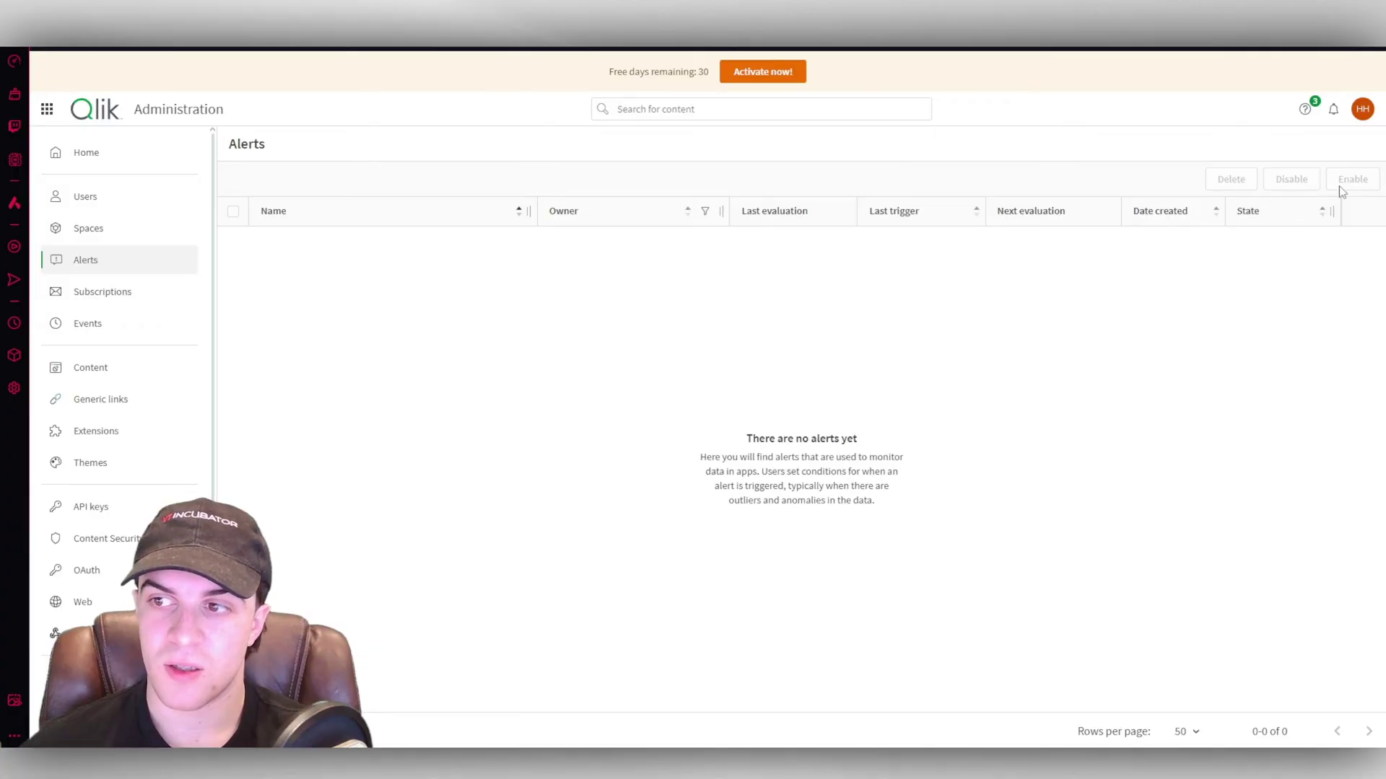
left_click(84, 292)
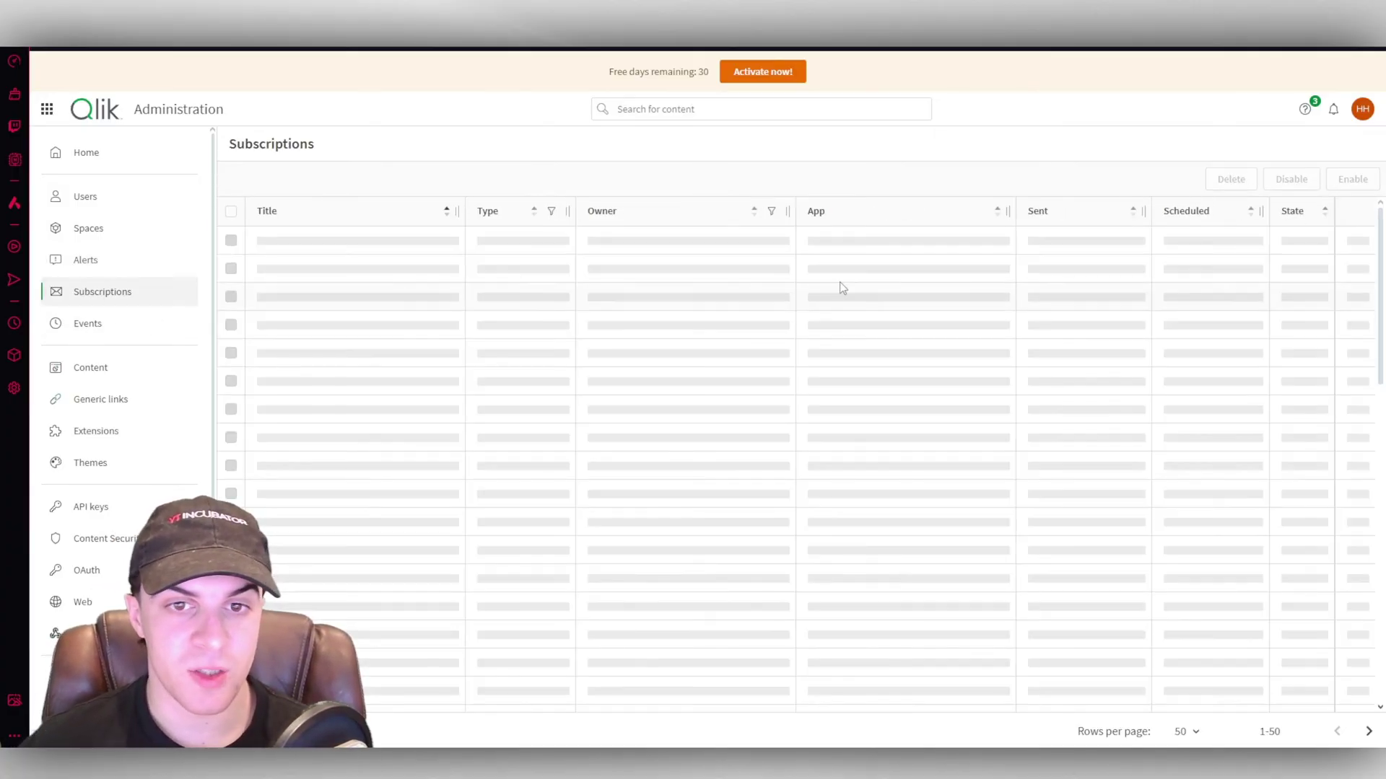
In the event log, expand and collapse the latest automation event, copy its user's details, then open Content.
left_click(88, 324)
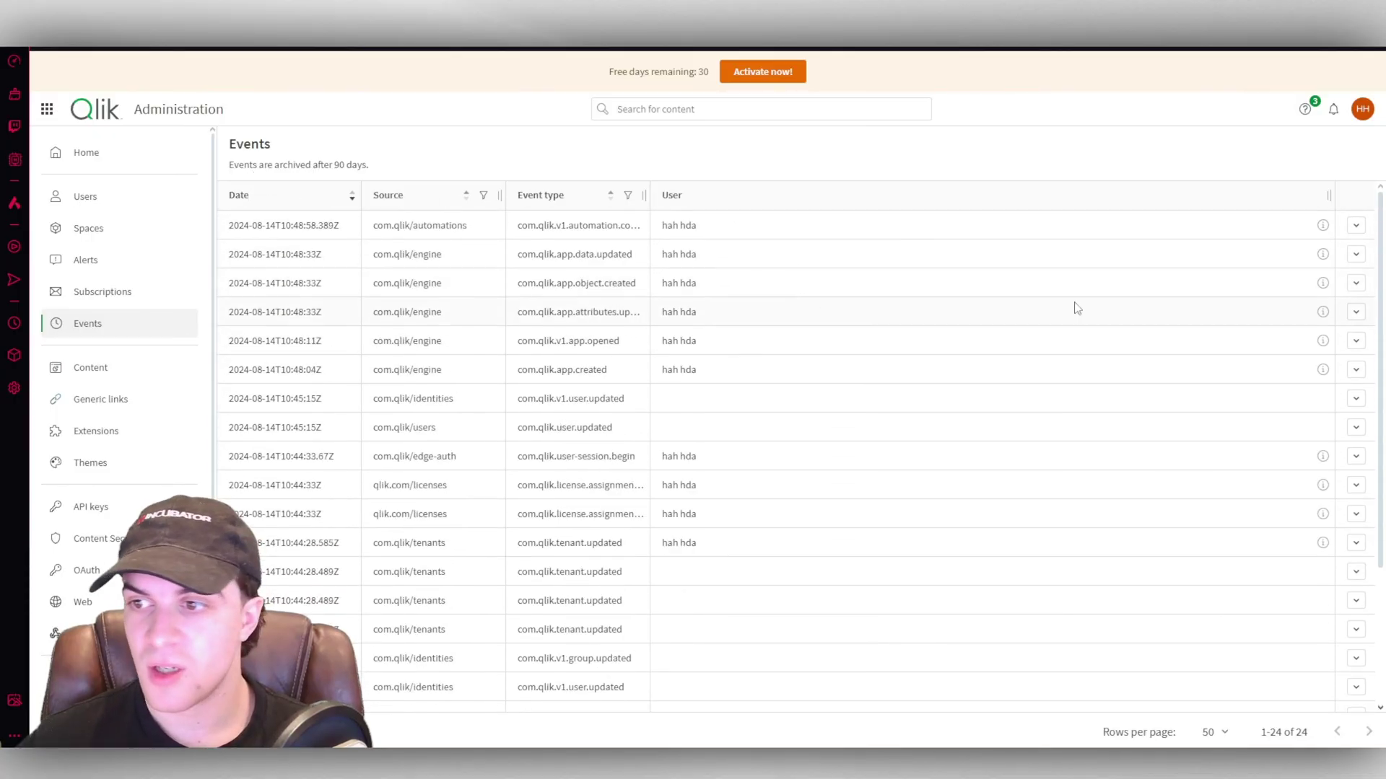
left_click(1358, 226)
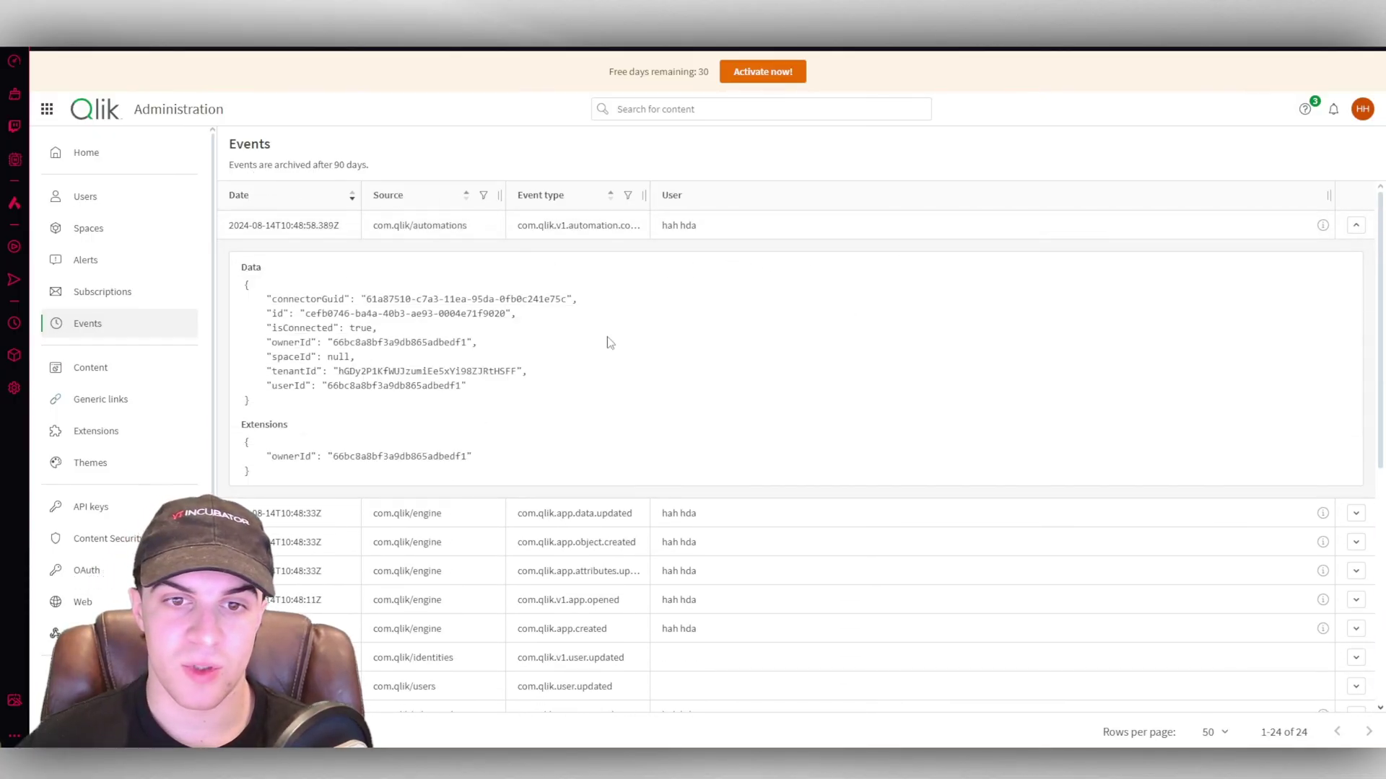
left_click(1358, 227)
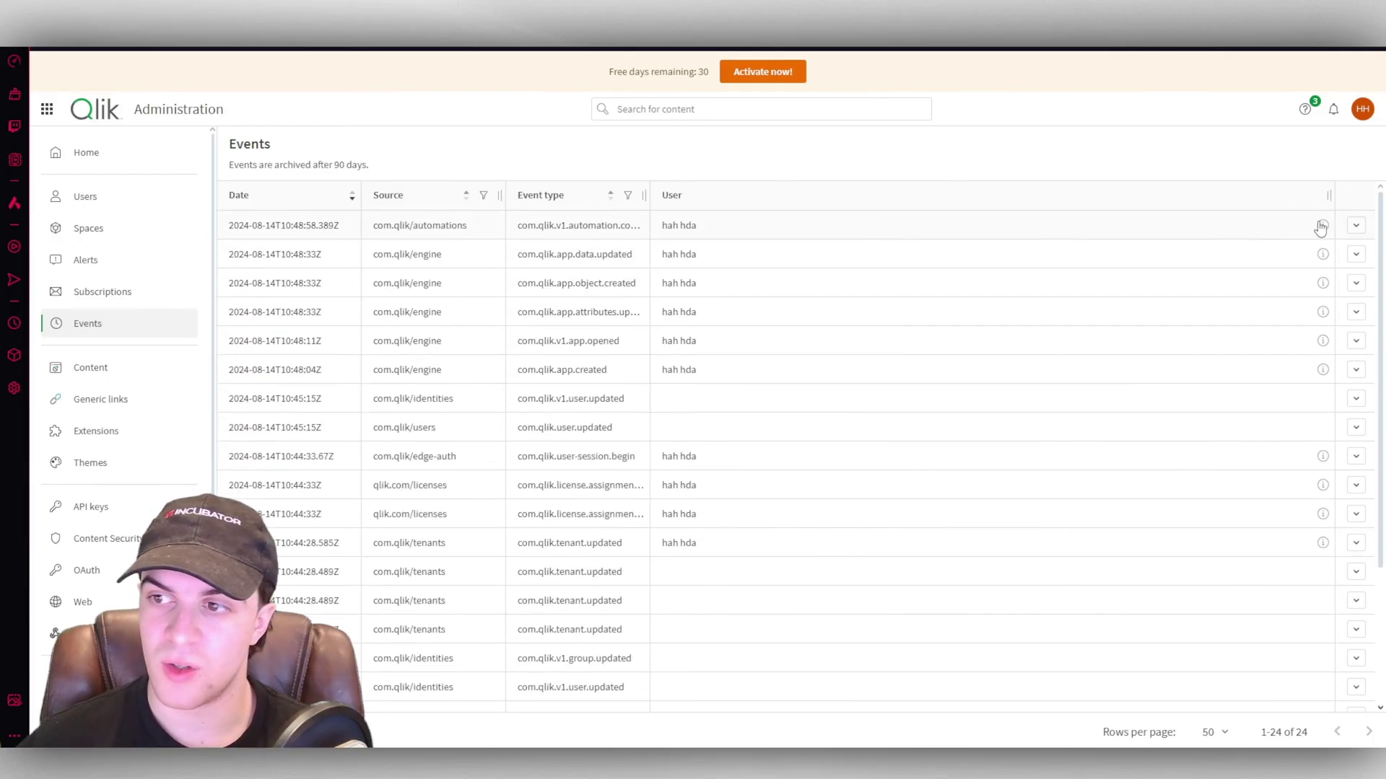
mouse_move(1323, 231)
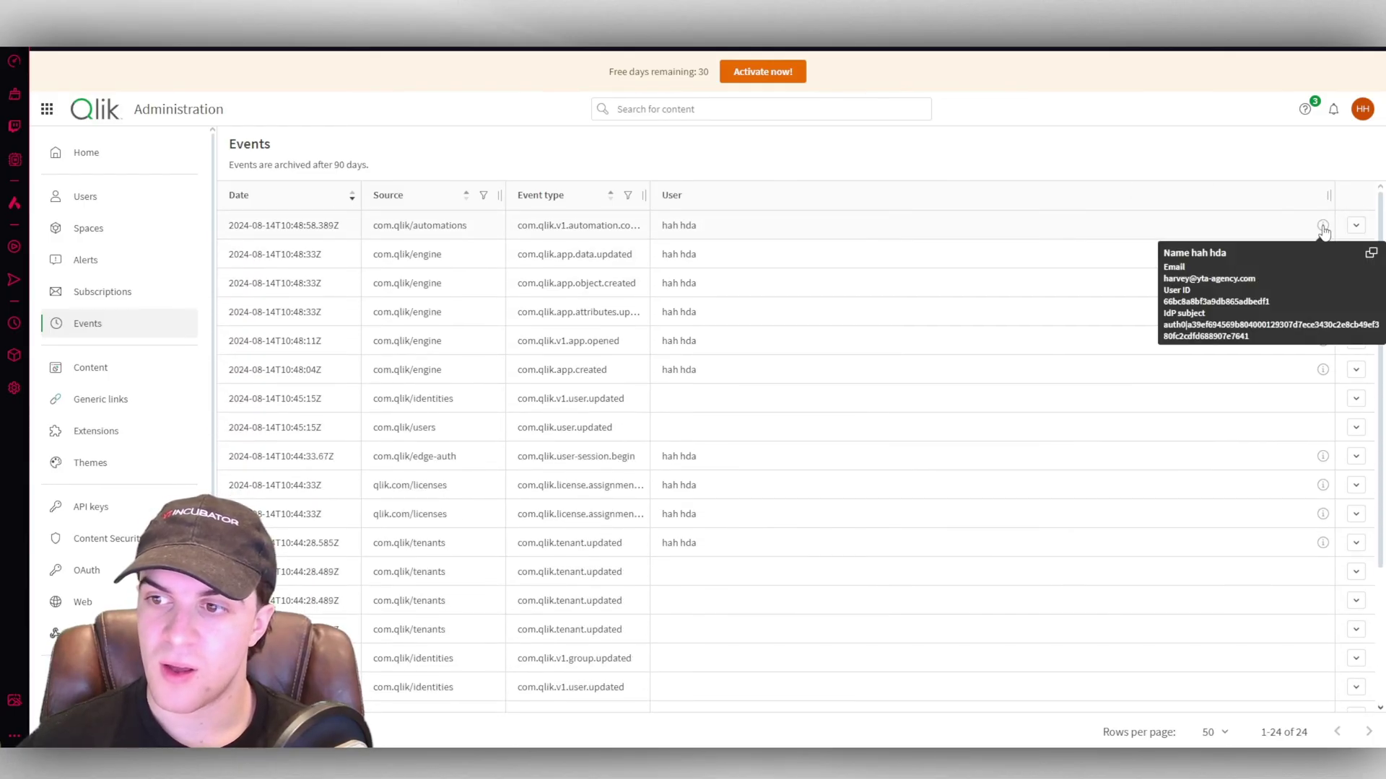
left_click(1370, 254)
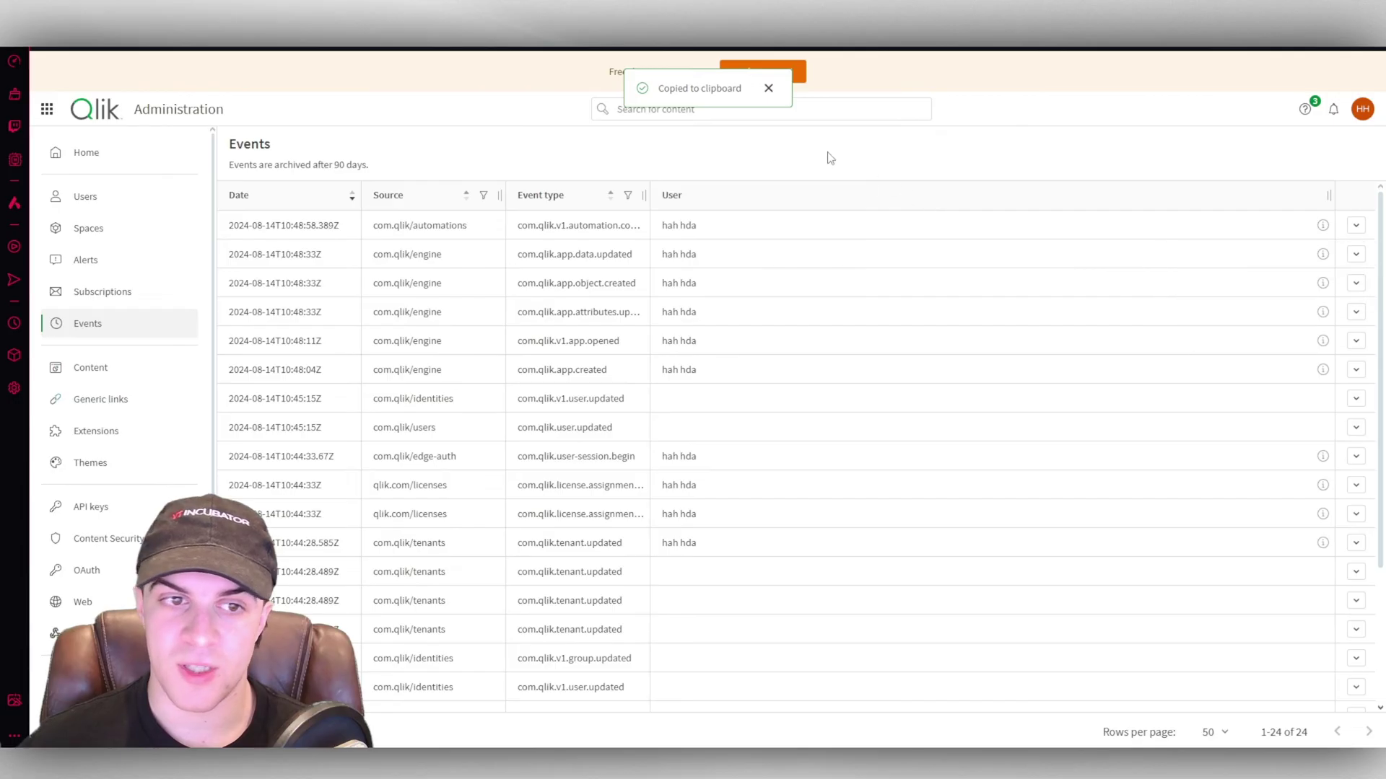
left_click(107, 369)
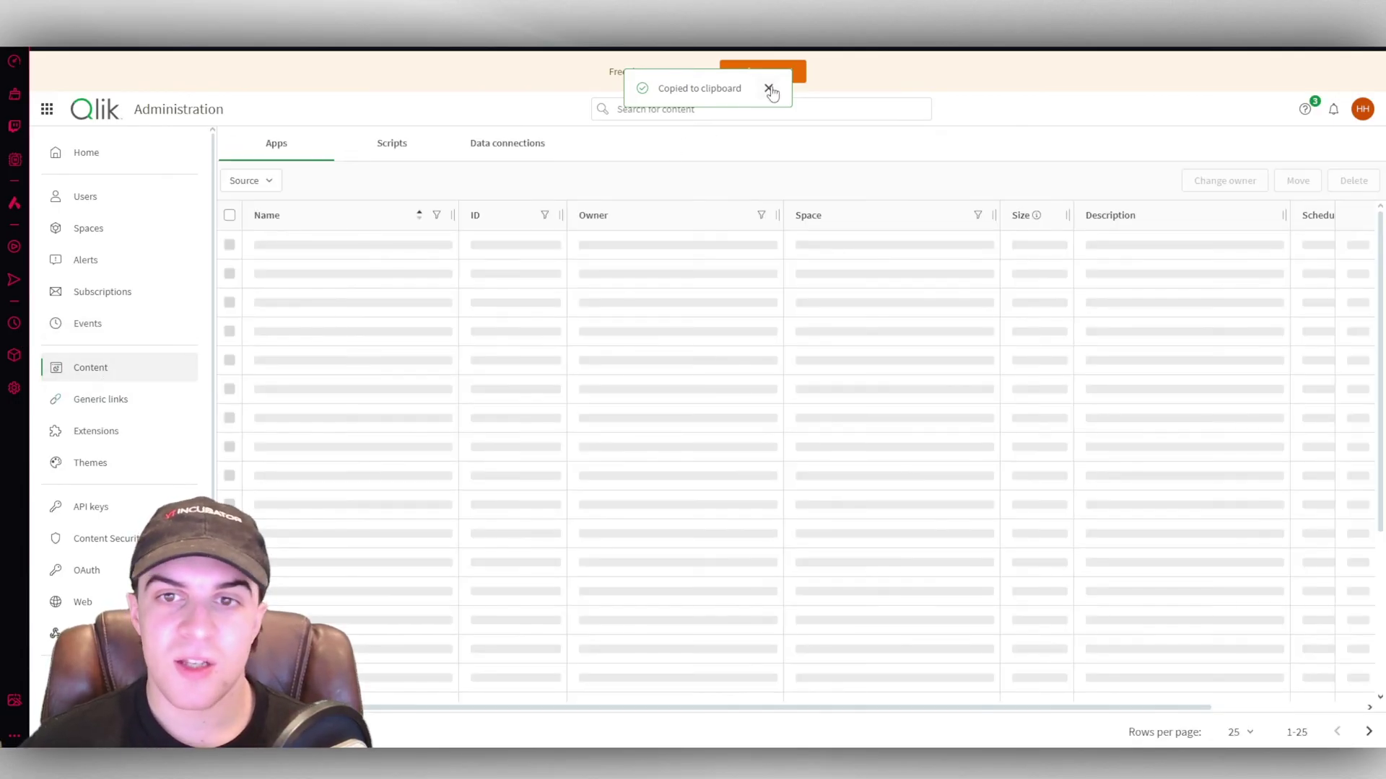
Dismiss the copied message, view Themes without adding one, then open the API keys list.
left_click(769, 89)
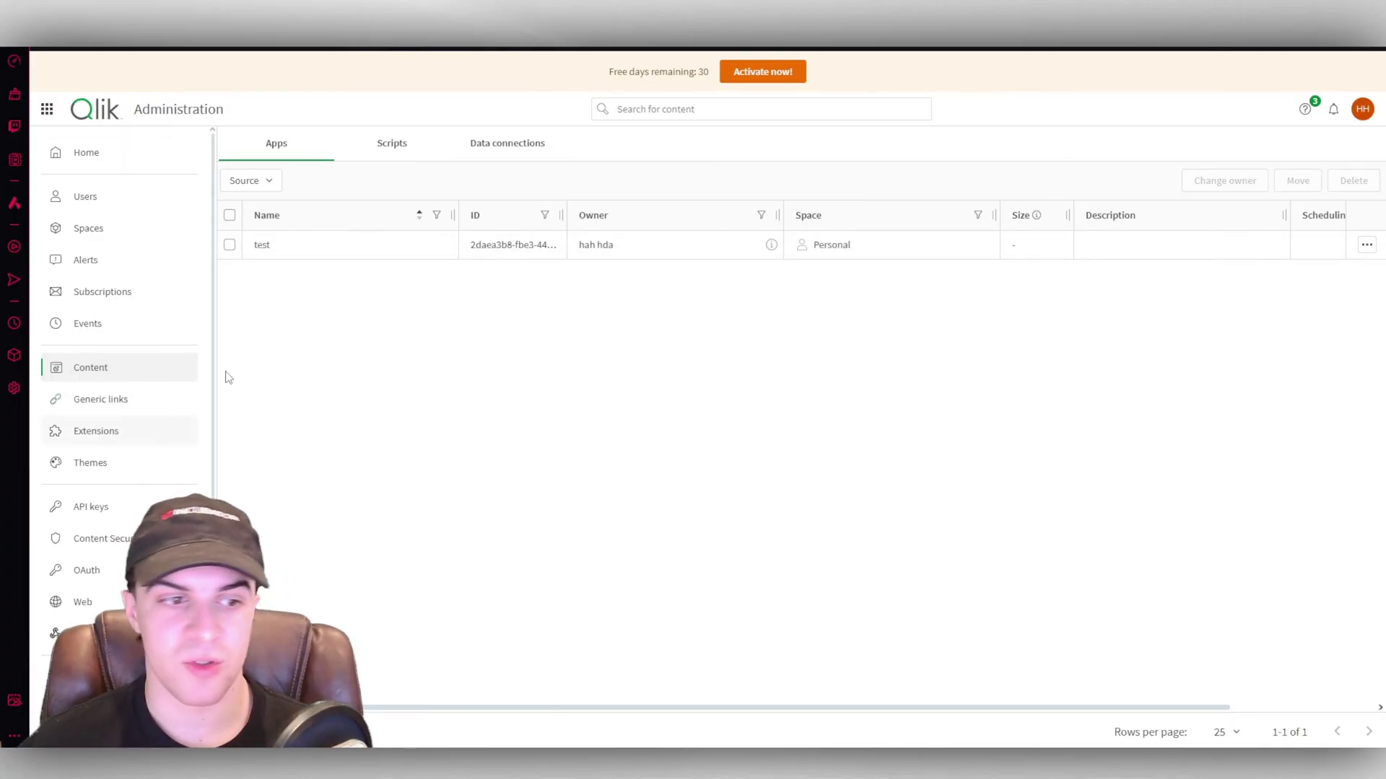
left_click(115, 465)
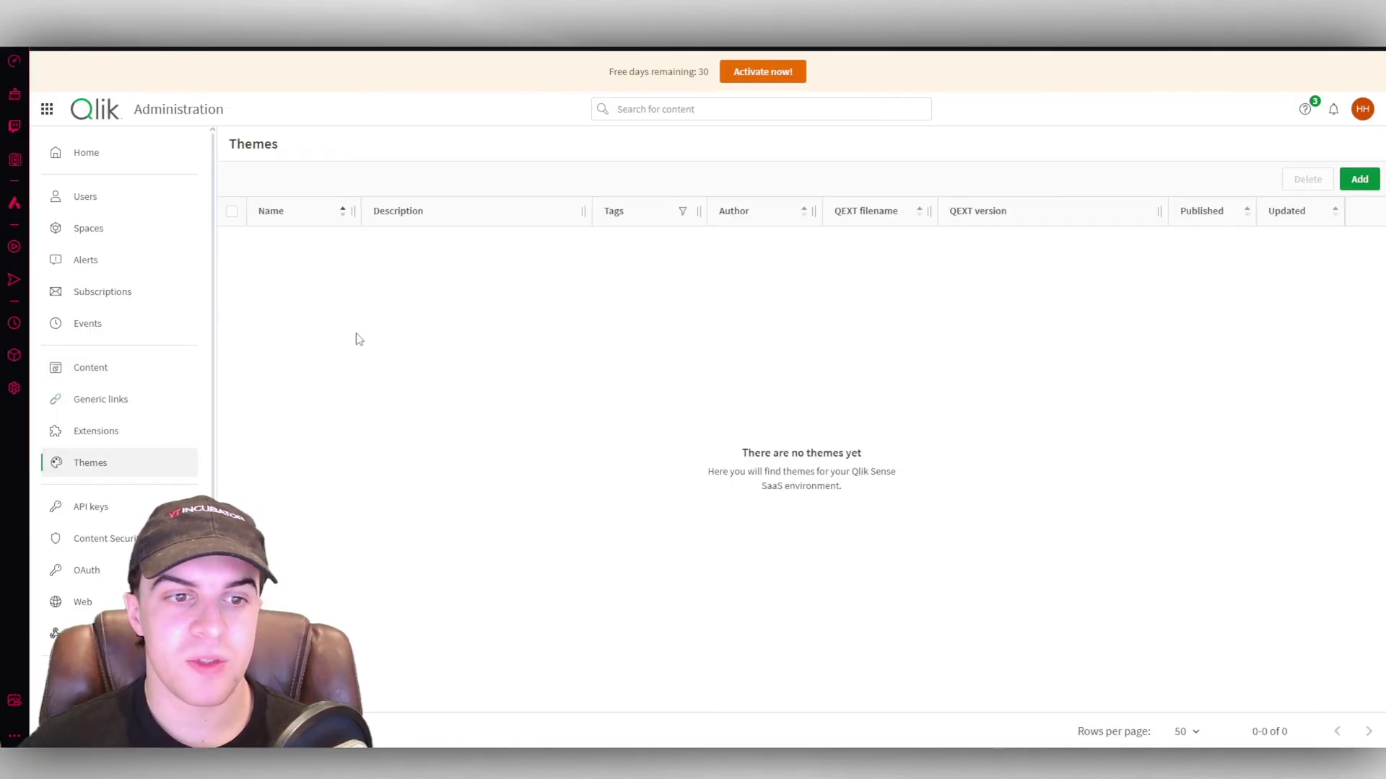
left_click(1359, 179)
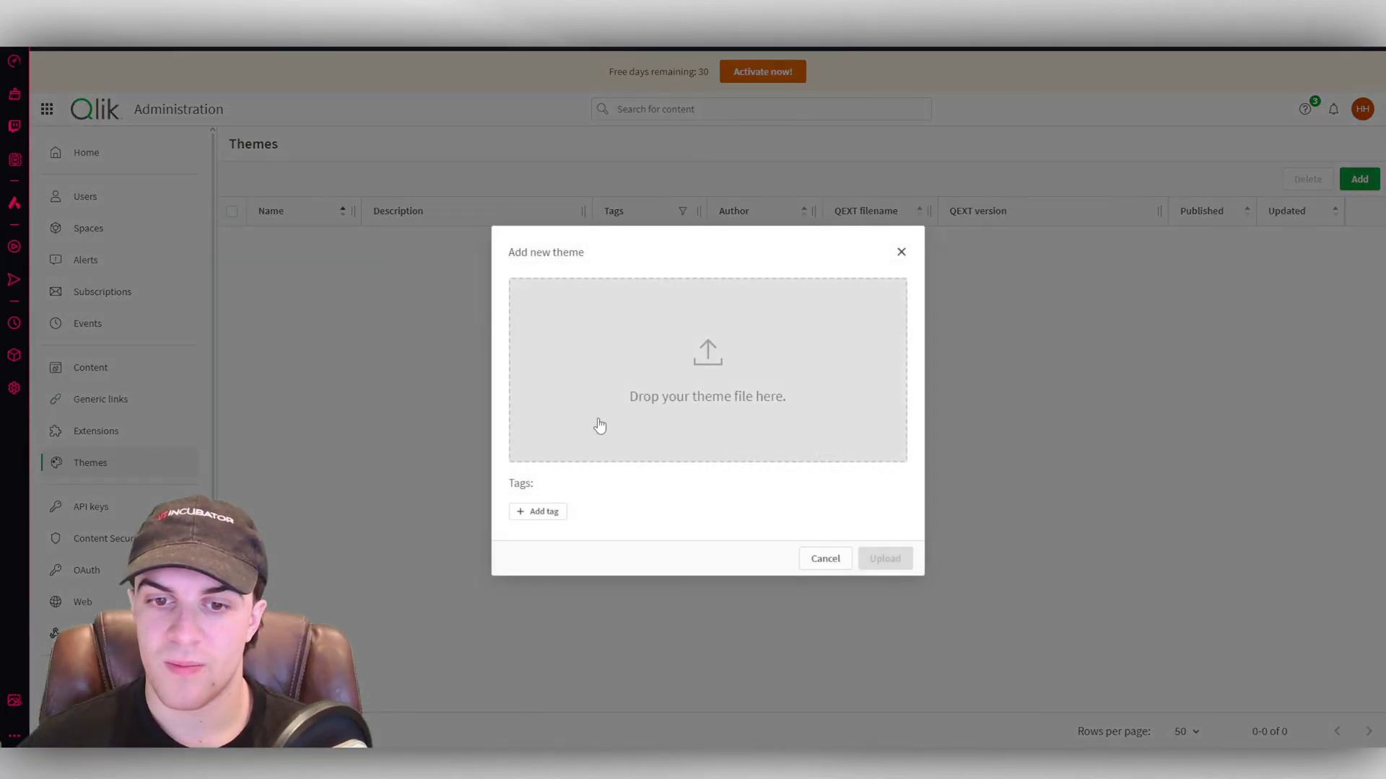
left_click(899, 253)
scroll(96, 437, "down", 1)
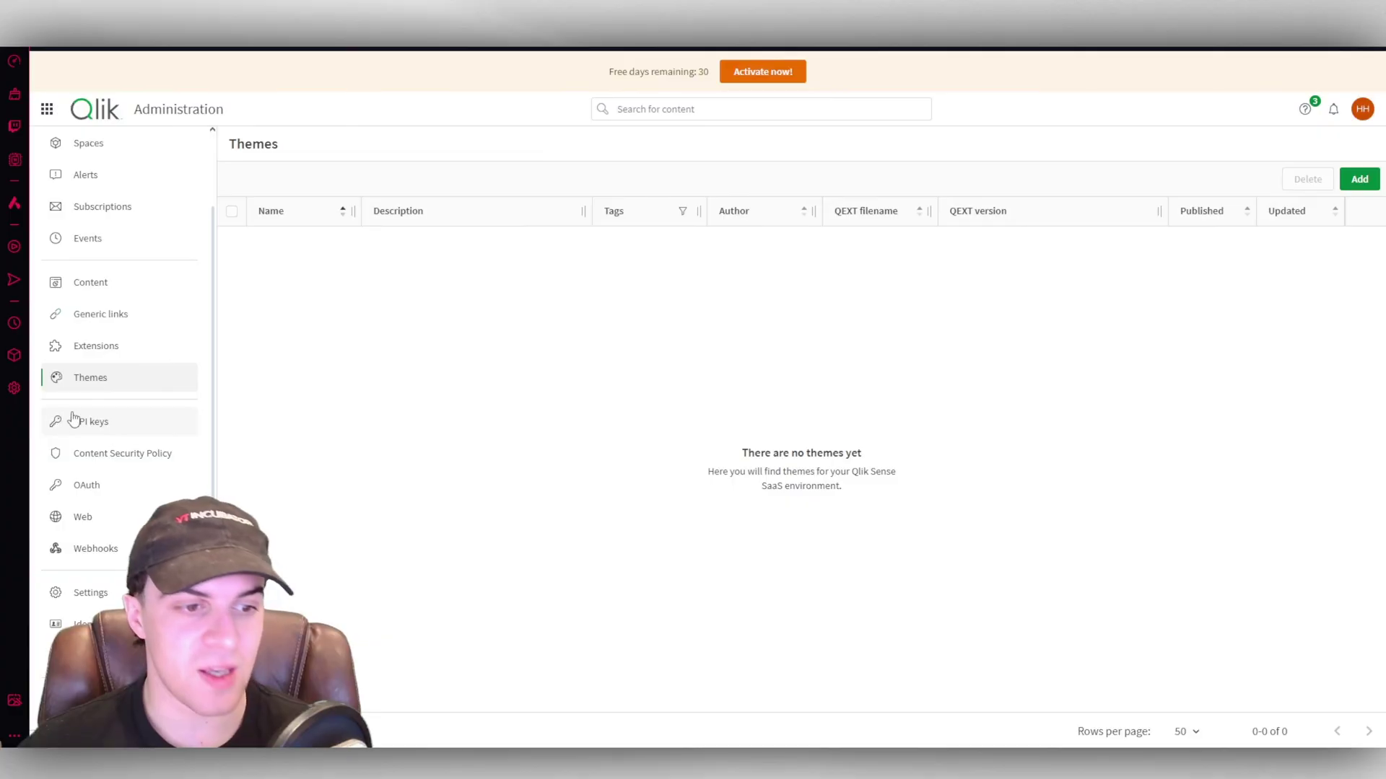
left_click(88, 423)
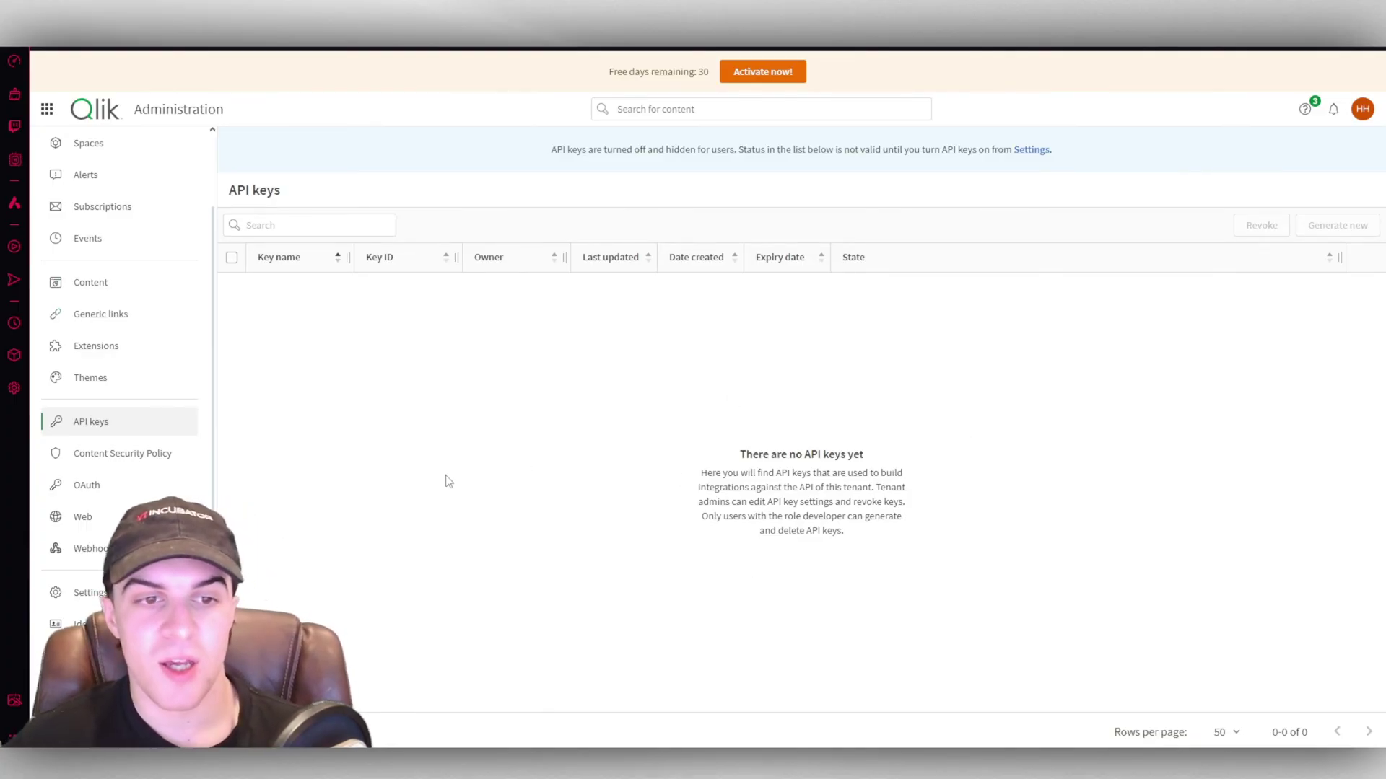
Preview a new Single-page app OAuth client, then cancel without saving it.
left_click(114, 485)
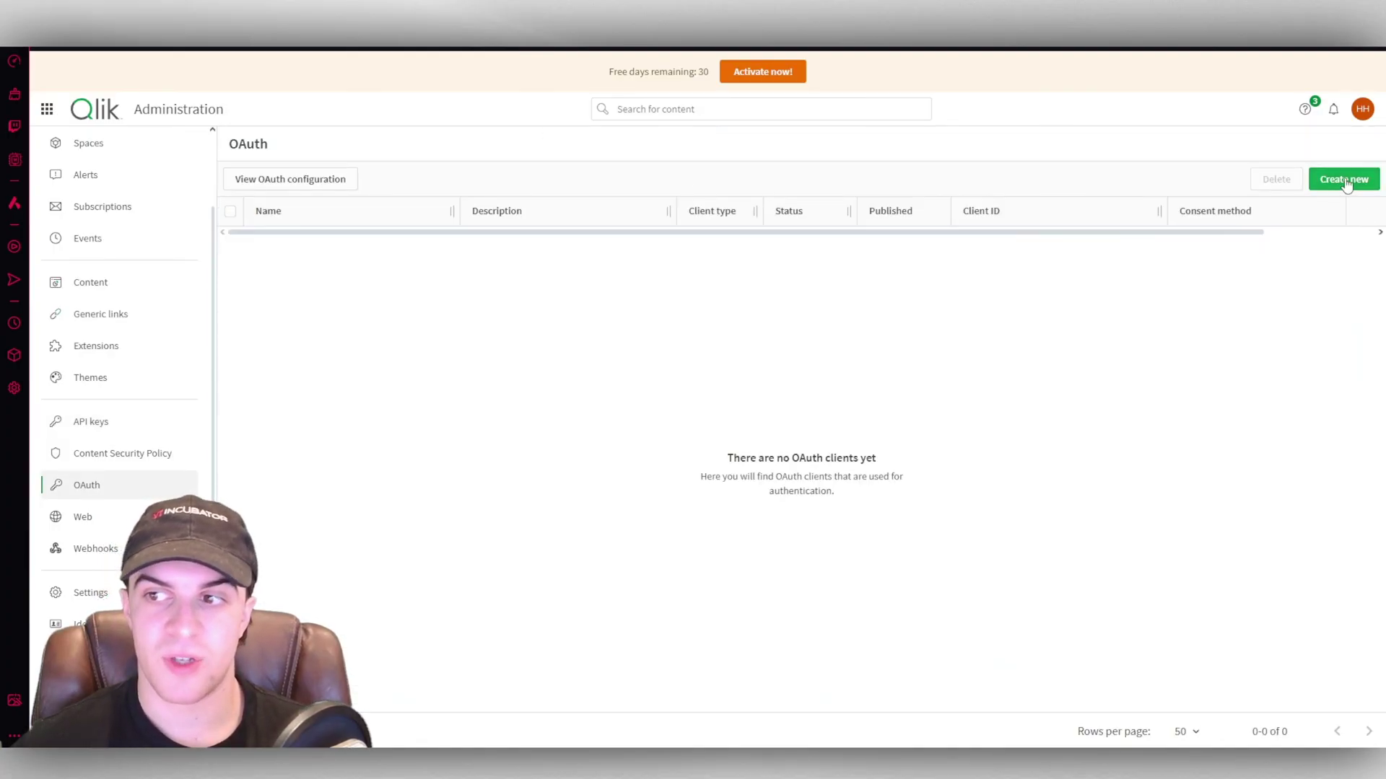
left_click(1344, 179)
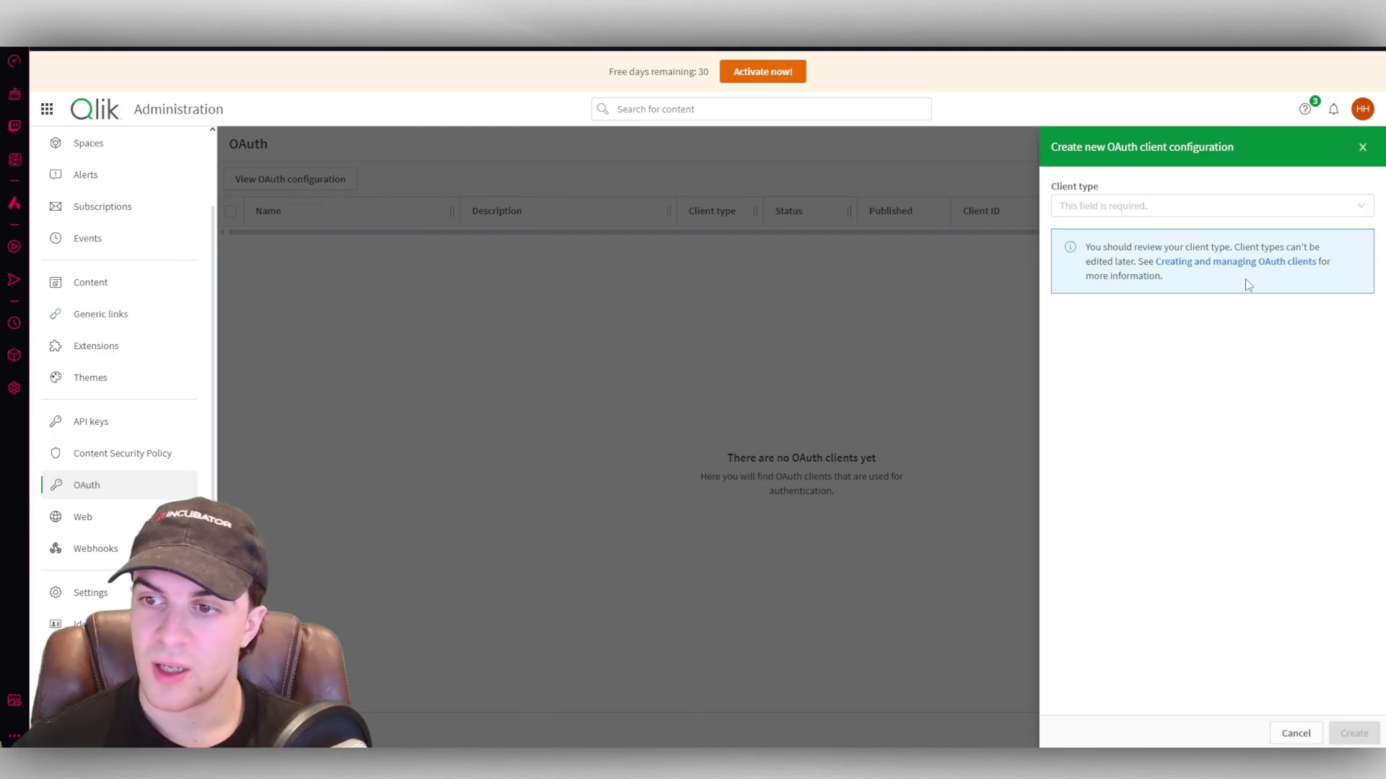
left_click(1184, 209)
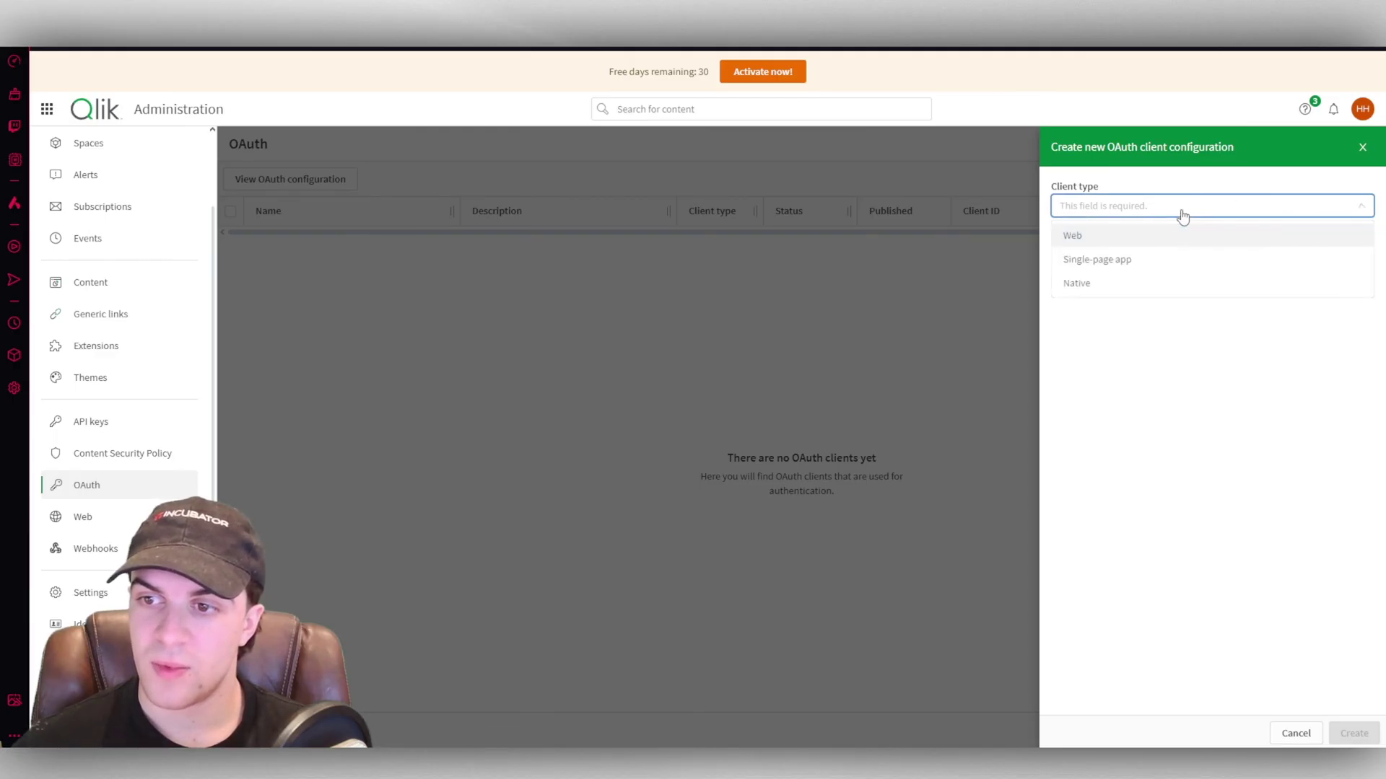
left_click(1097, 259)
scroll(1170, 469, "down", 5)
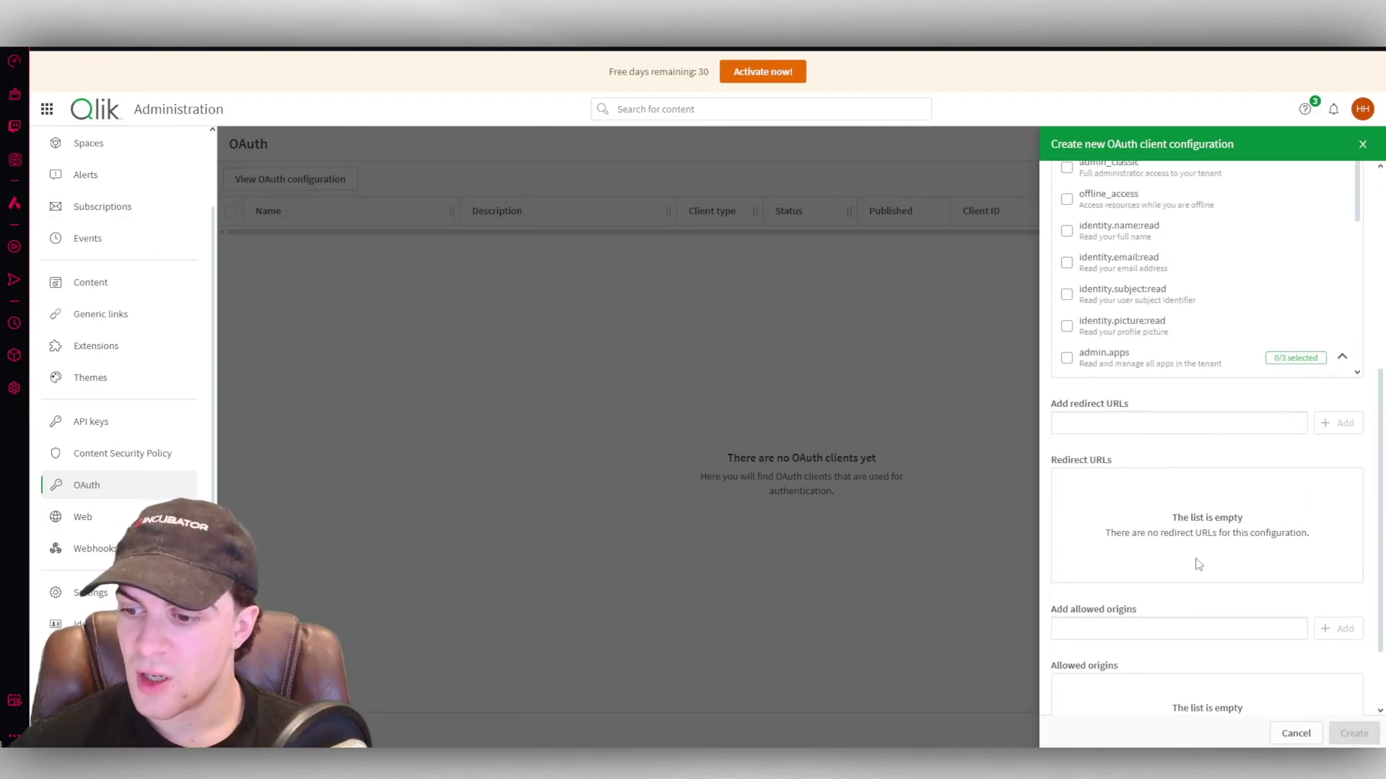
scroll(1084, 414, "up", 5)
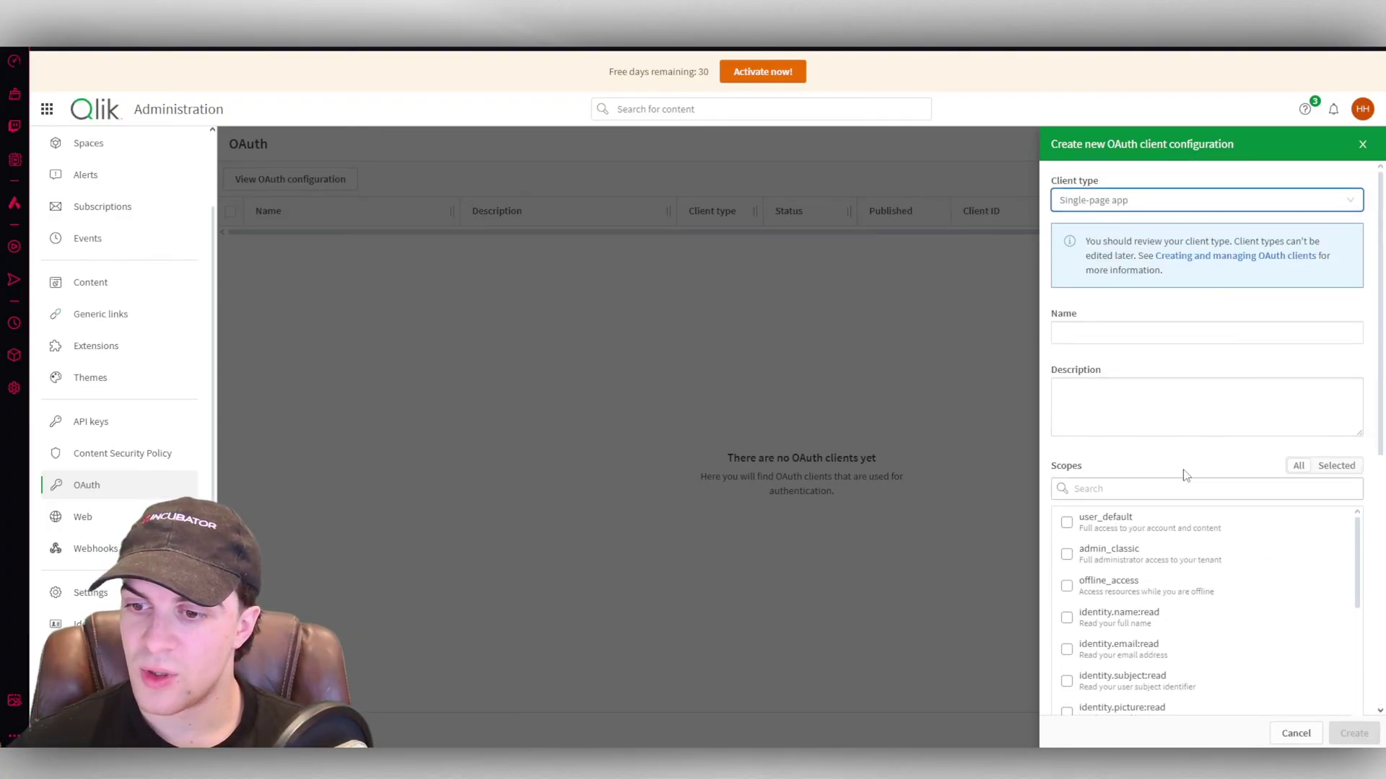
scroll(1180, 465, "down", 5)
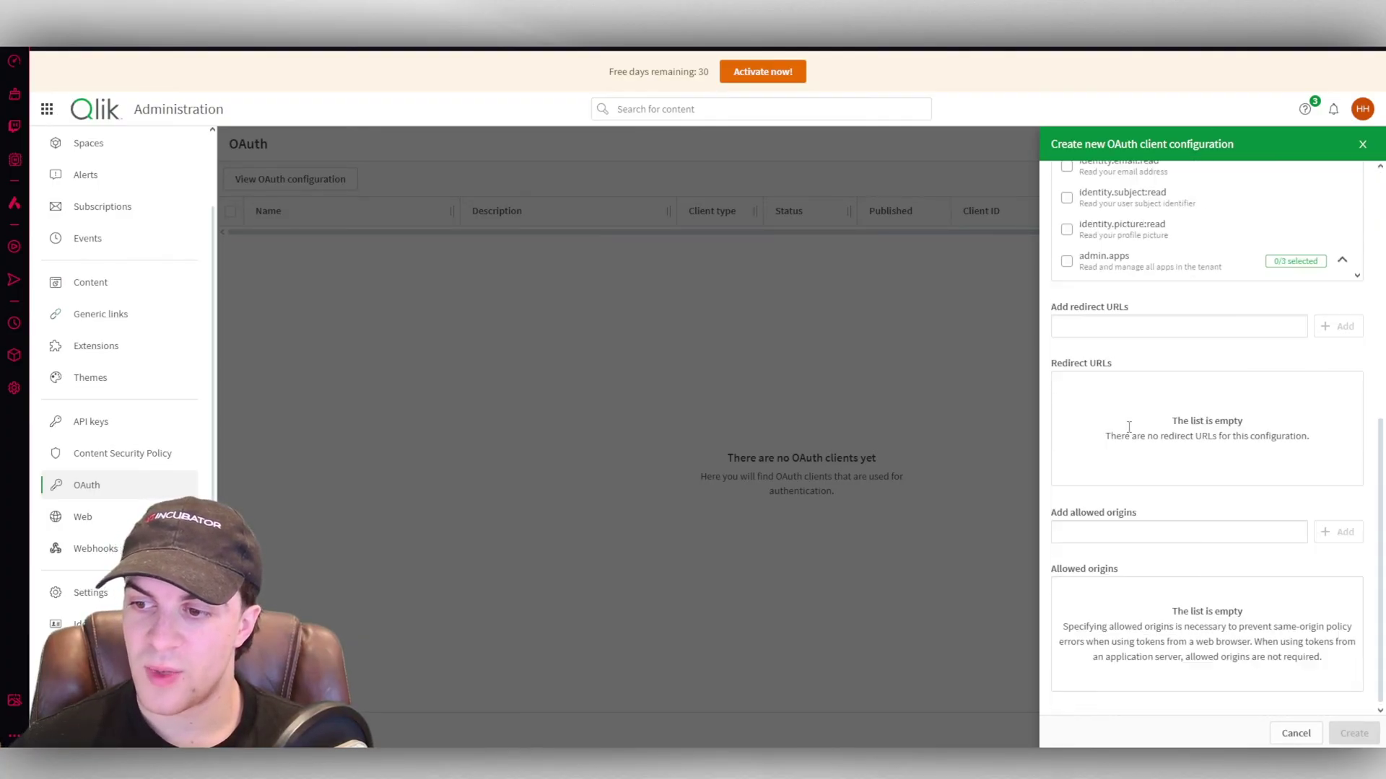
left_click(905, 405)
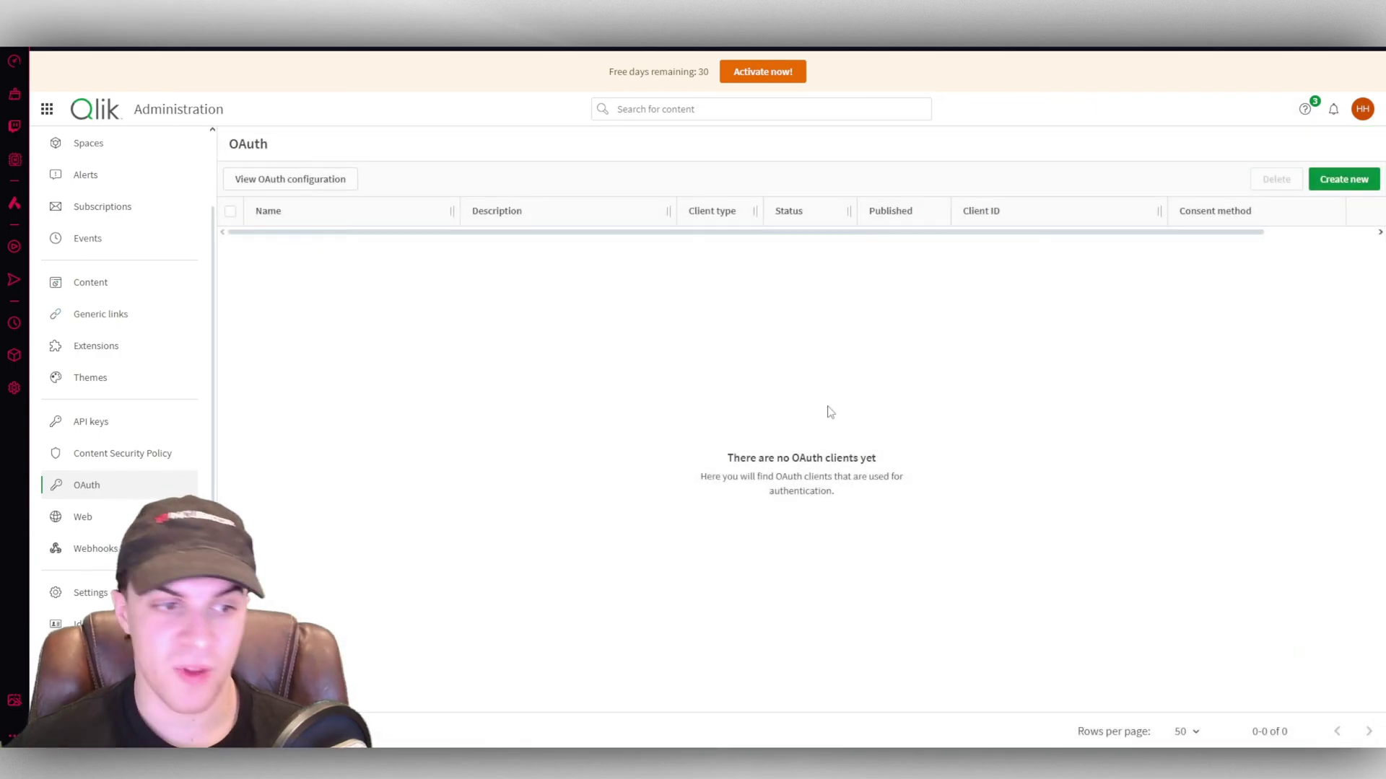
Preview a new webhook under Web settings, then close it unsaved, leaving the Webhooks list empty.
left_click(117, 530)
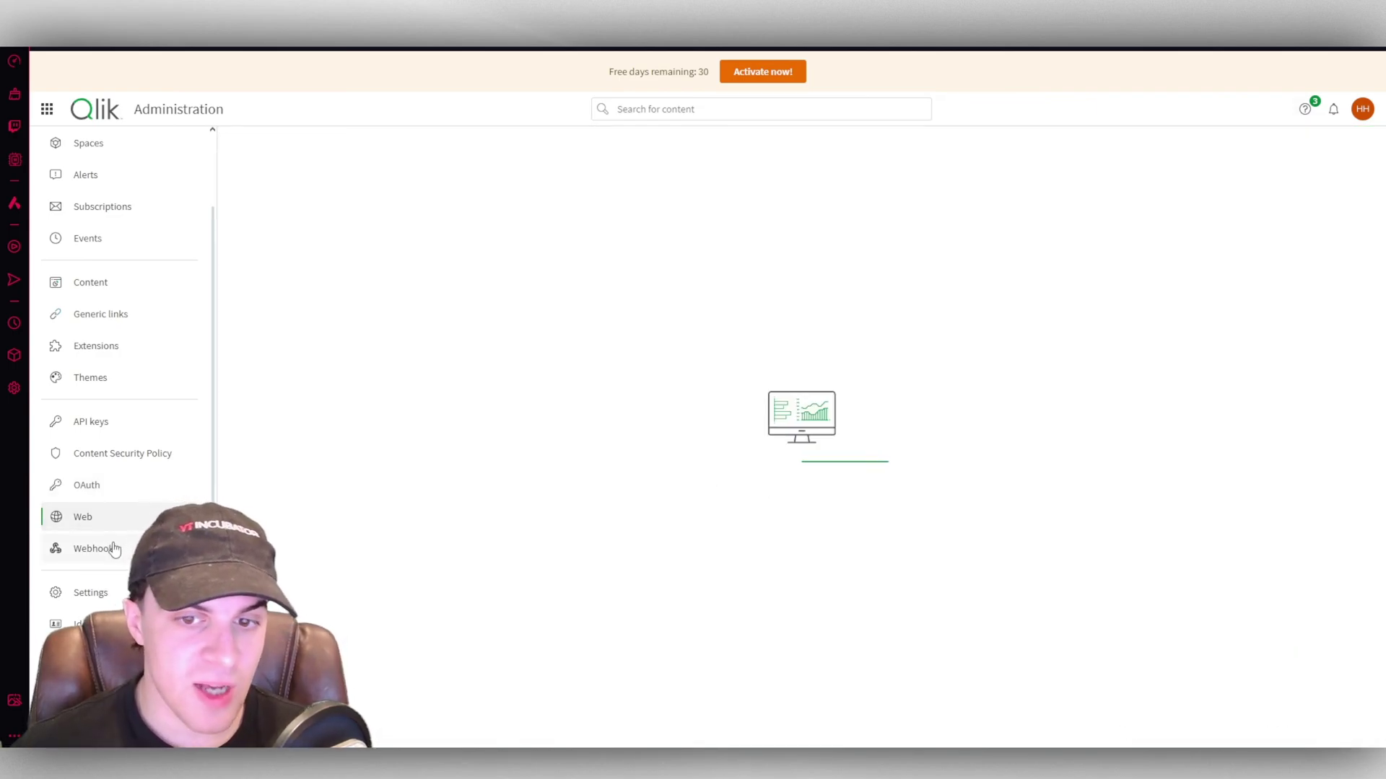
left_click(115, 550)
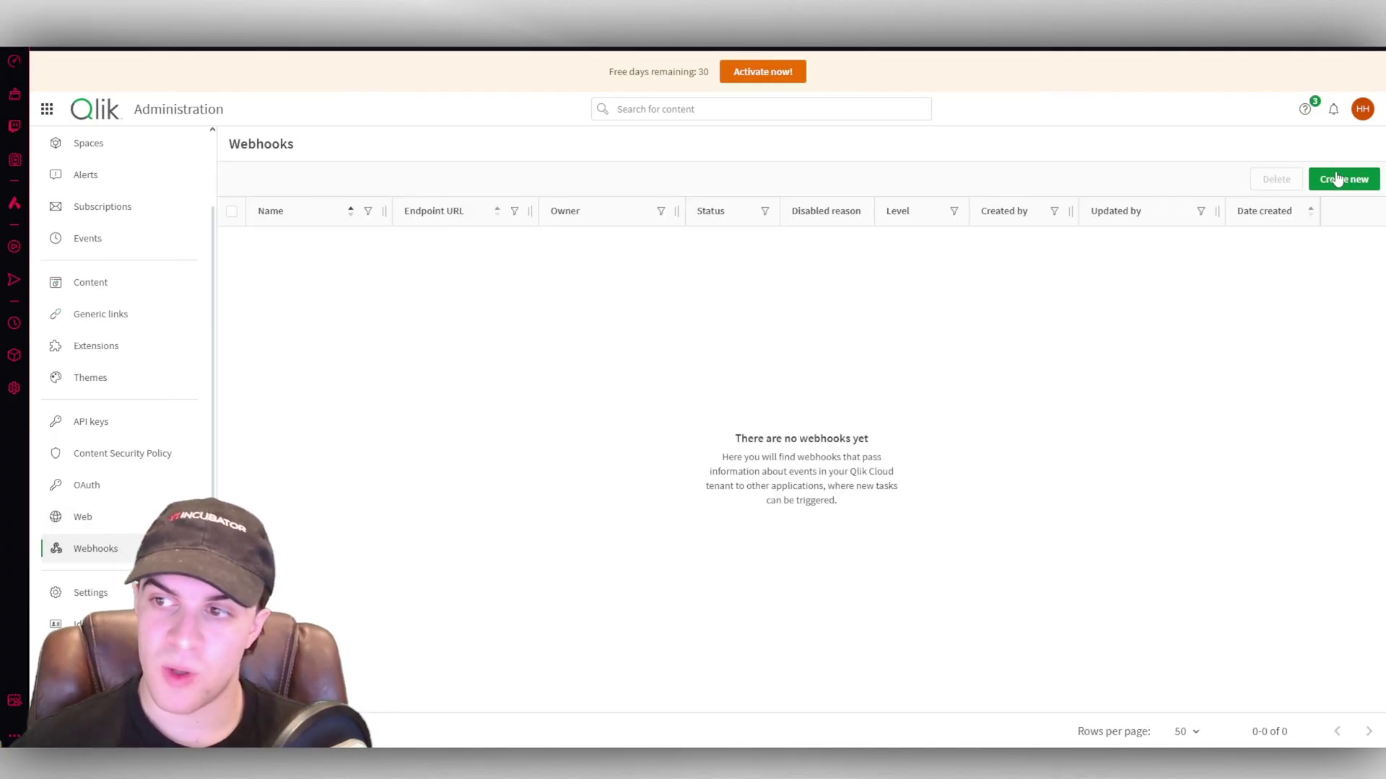
left_click(1341, 177)
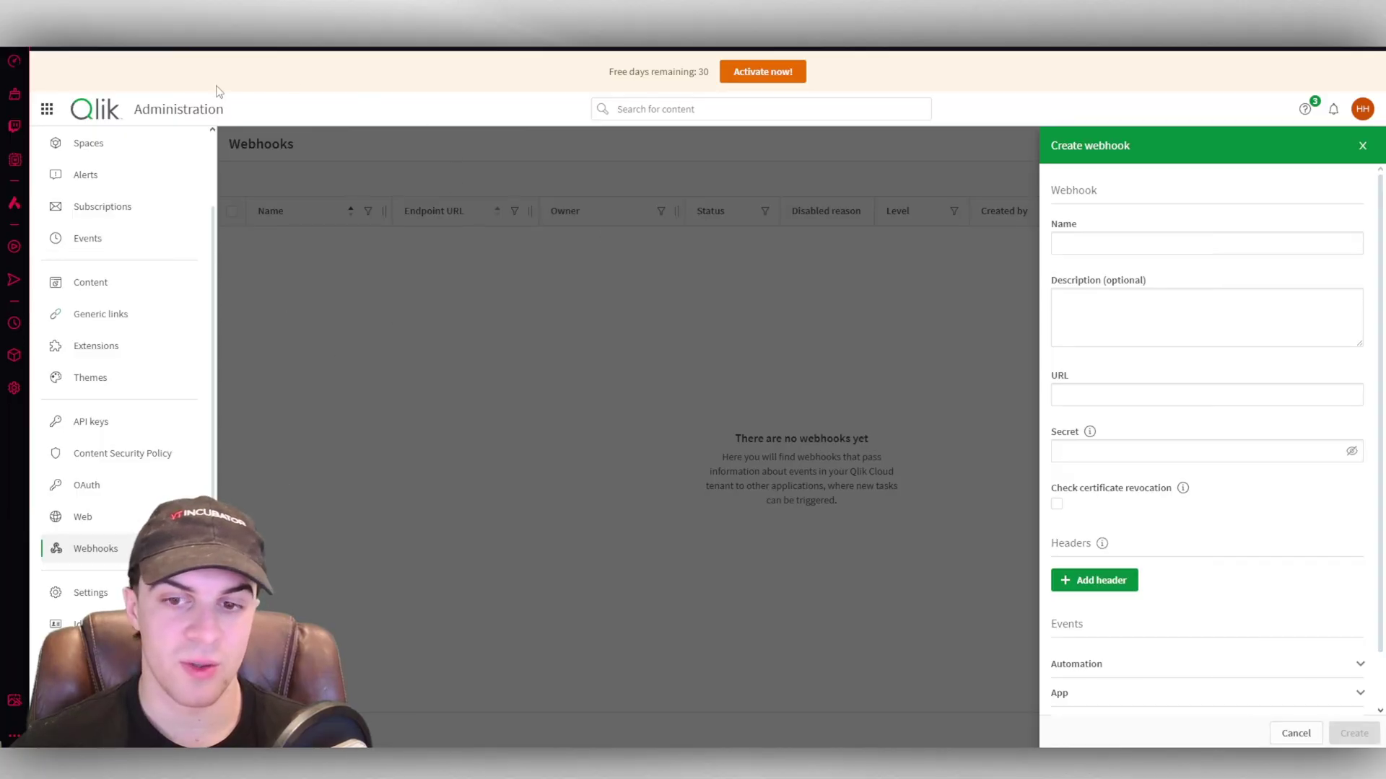
scroll(1178, 486, "down", 2)
left_click(700, 415)
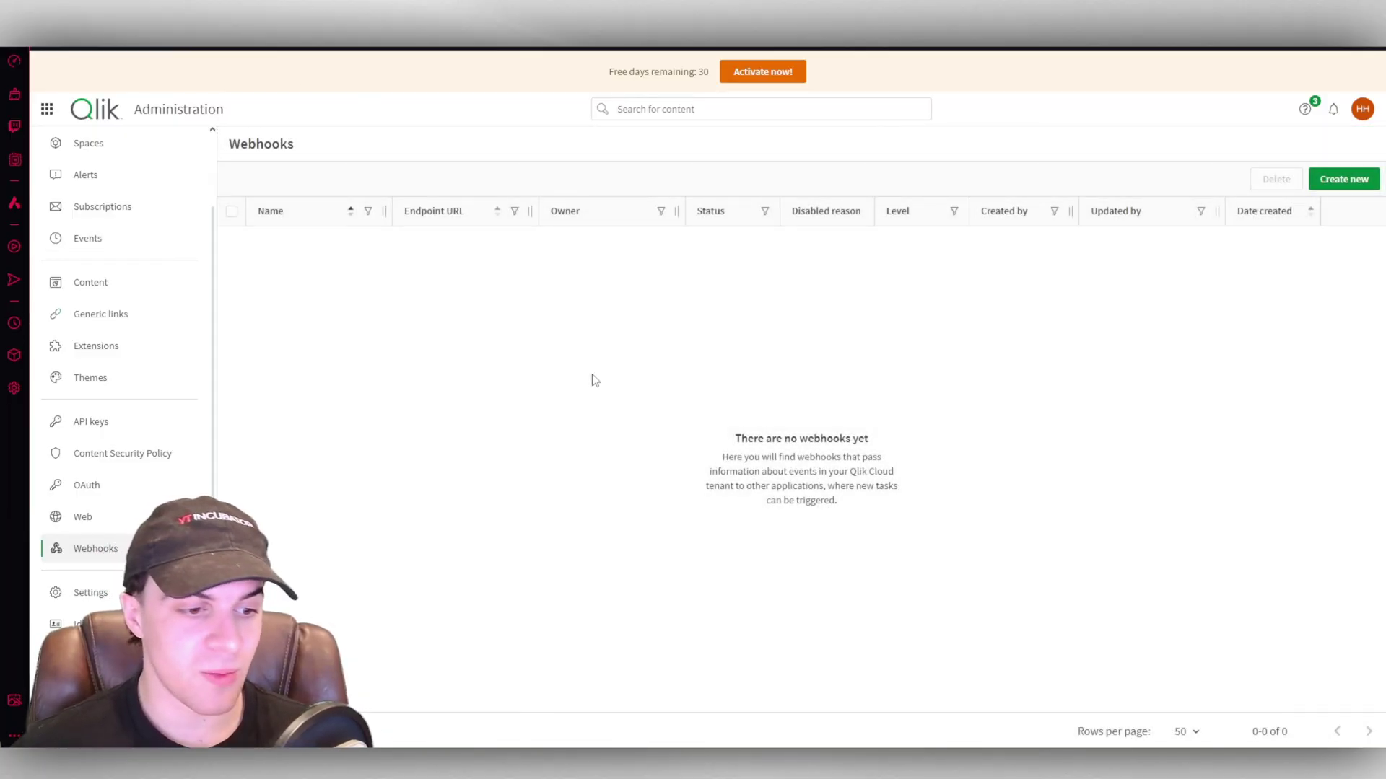
Look through the tenant Settings page's Email provider and Sharing and reports sections.
left_click(91, 593)
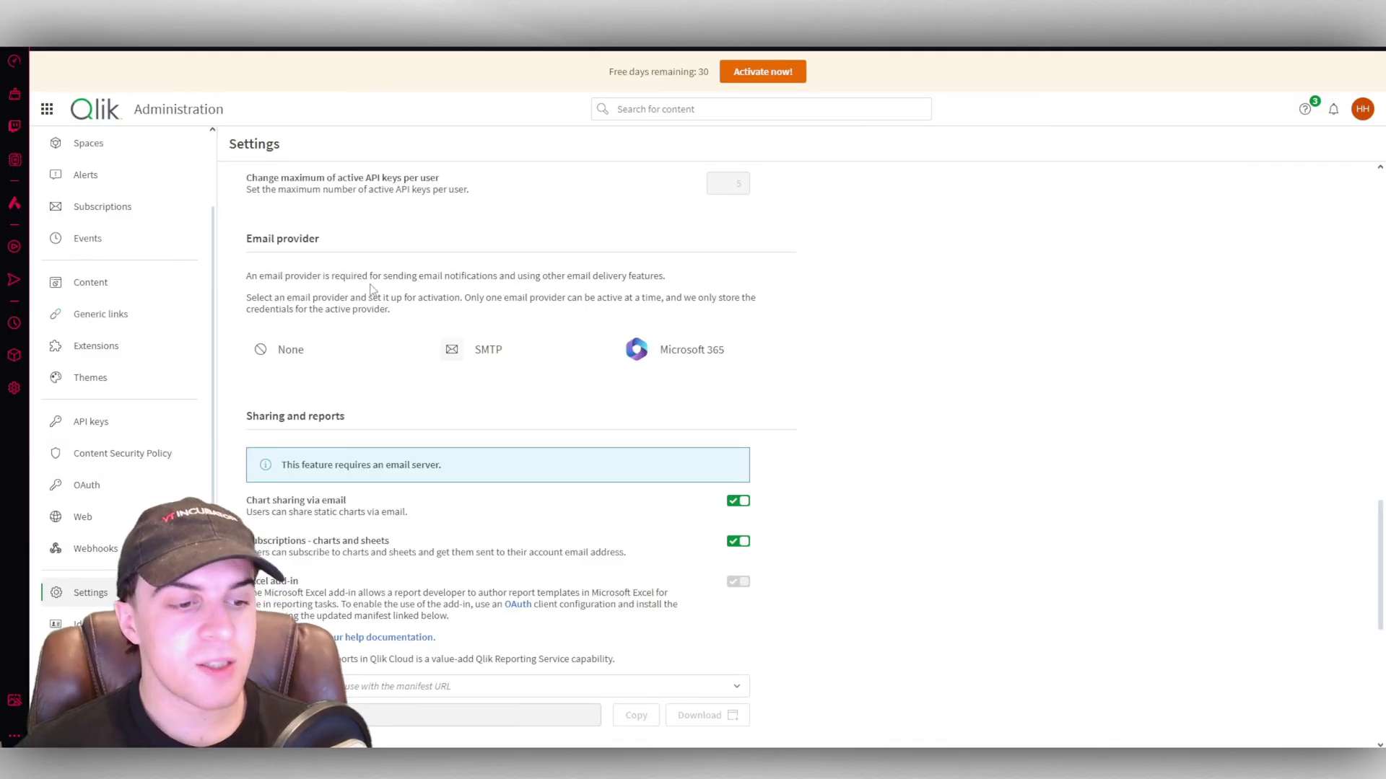
scroll(371, 288, "up", 2)
scroll(400, 261, "down", 3)
scroll(863, 422, "up", 4)
scroll(860, 421, "down", 4)
scroll(859, 421, "up", 1)
left_click_drag(330, 277, 462, 300)
left_click(396, 300)
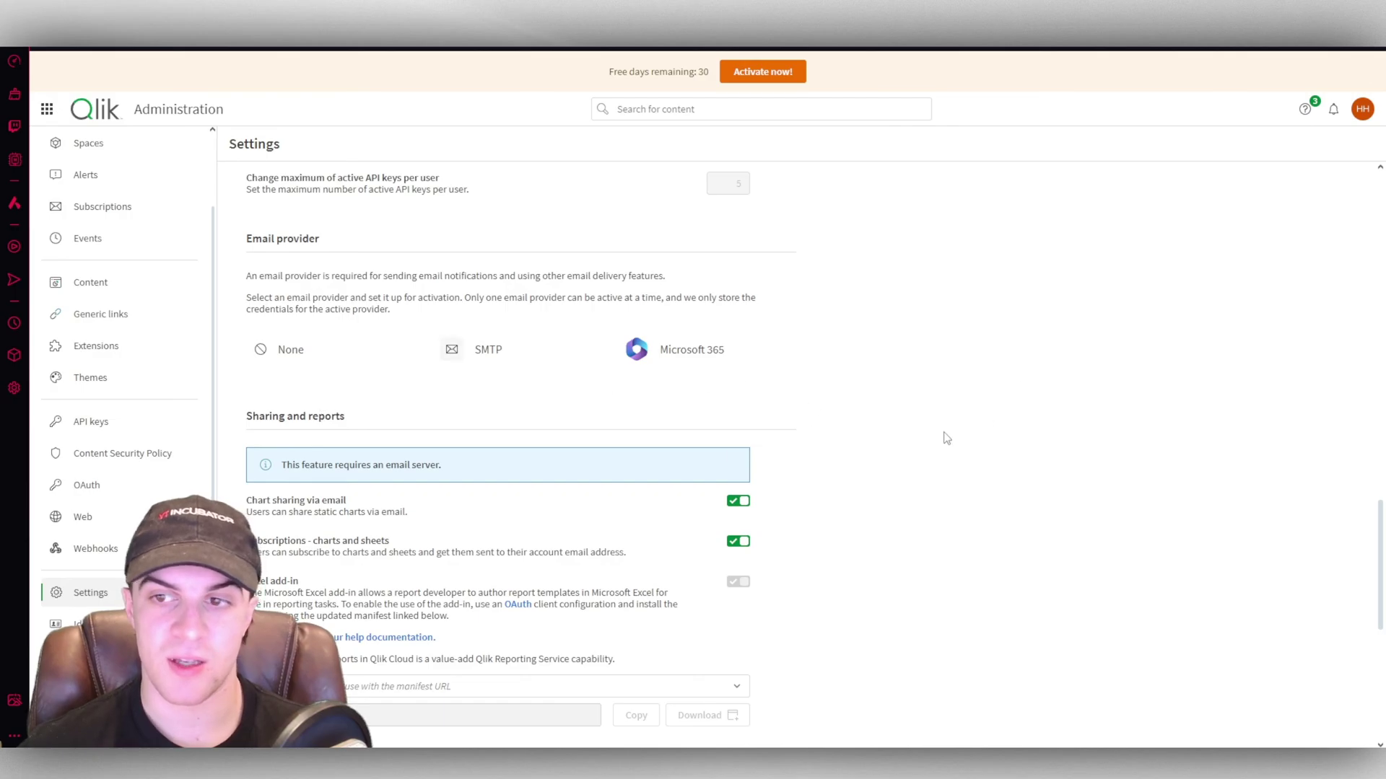
scroll(1069, 402, "down", 1)
scroll(1068, 397, "up", 1)
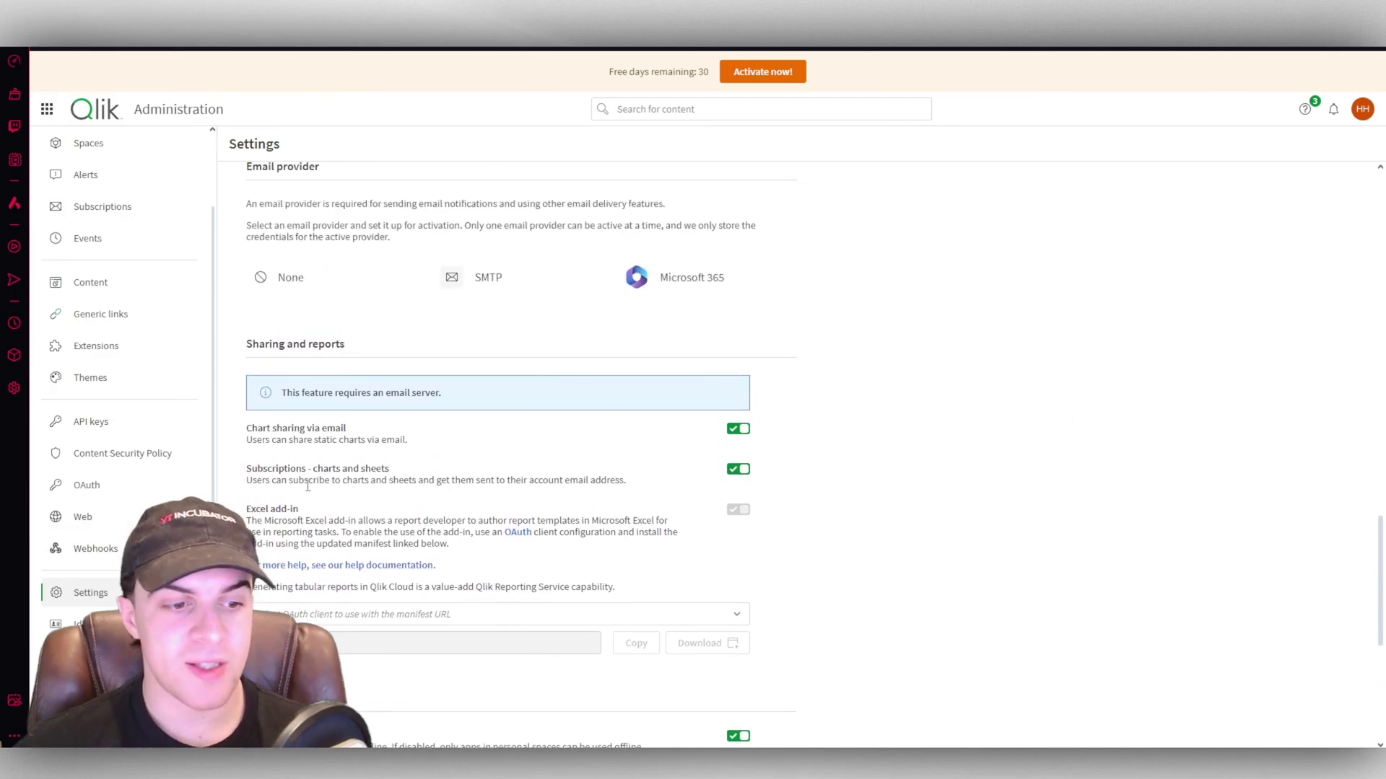
scroll(736, 328, "up", 3)
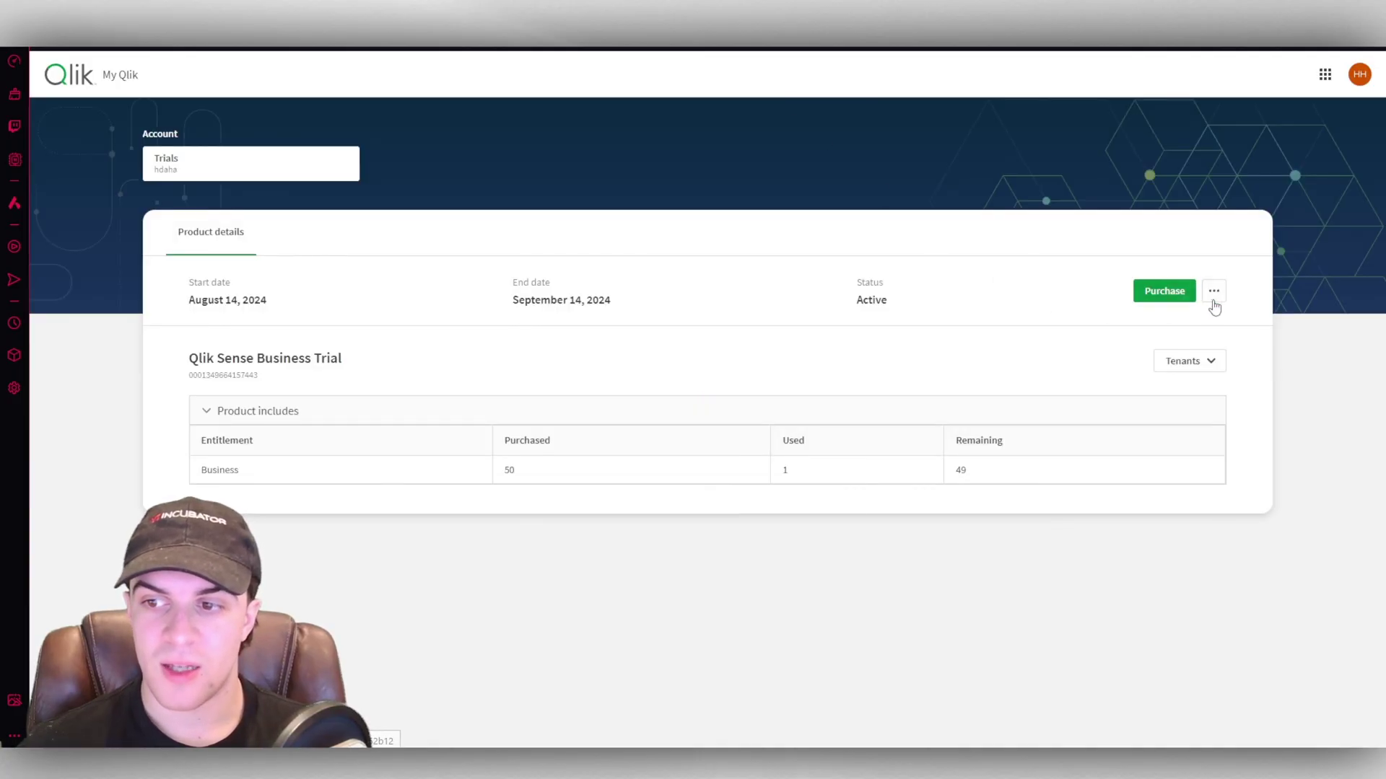
Open the trial's Purchase page to compare Qlik Sense Business and Enterprise SaaS plans.
left_click(1213, 296)
left_click(1167, 304)
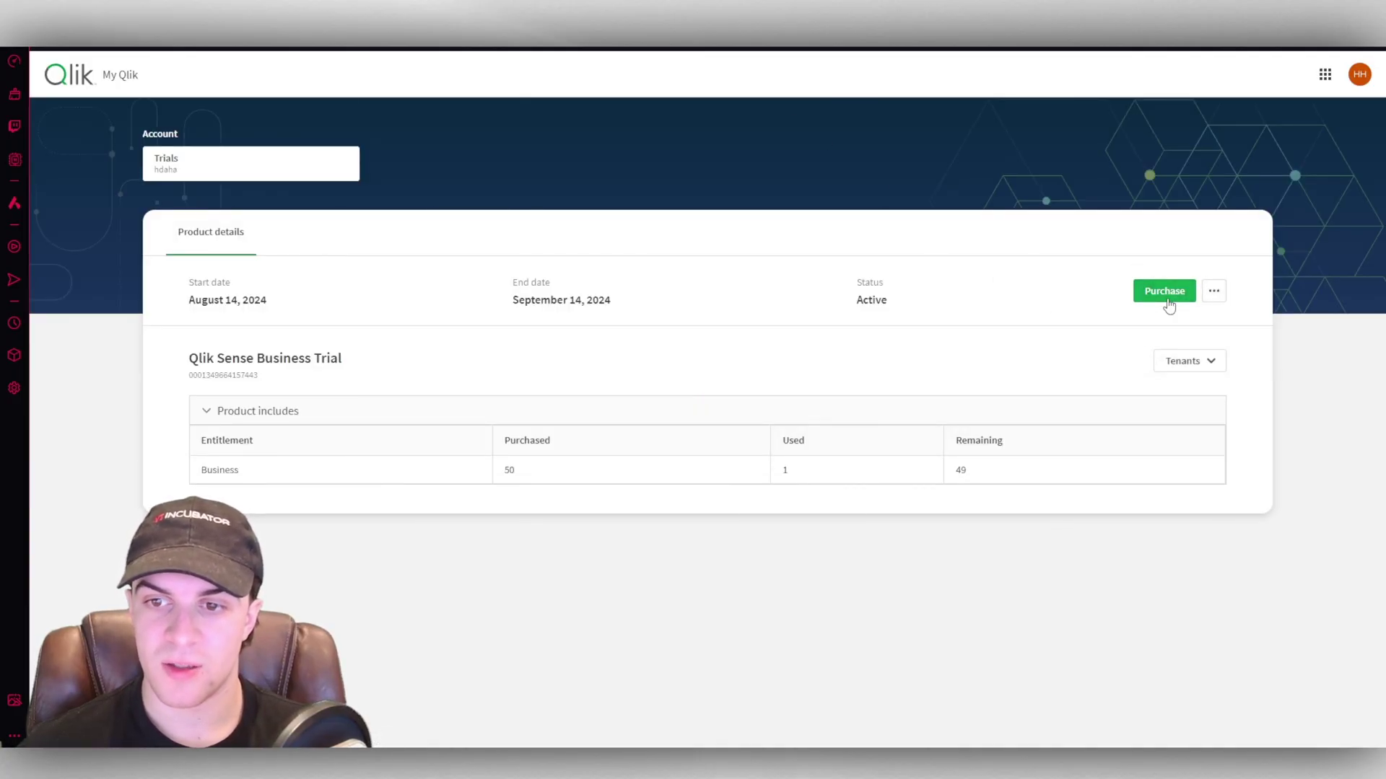